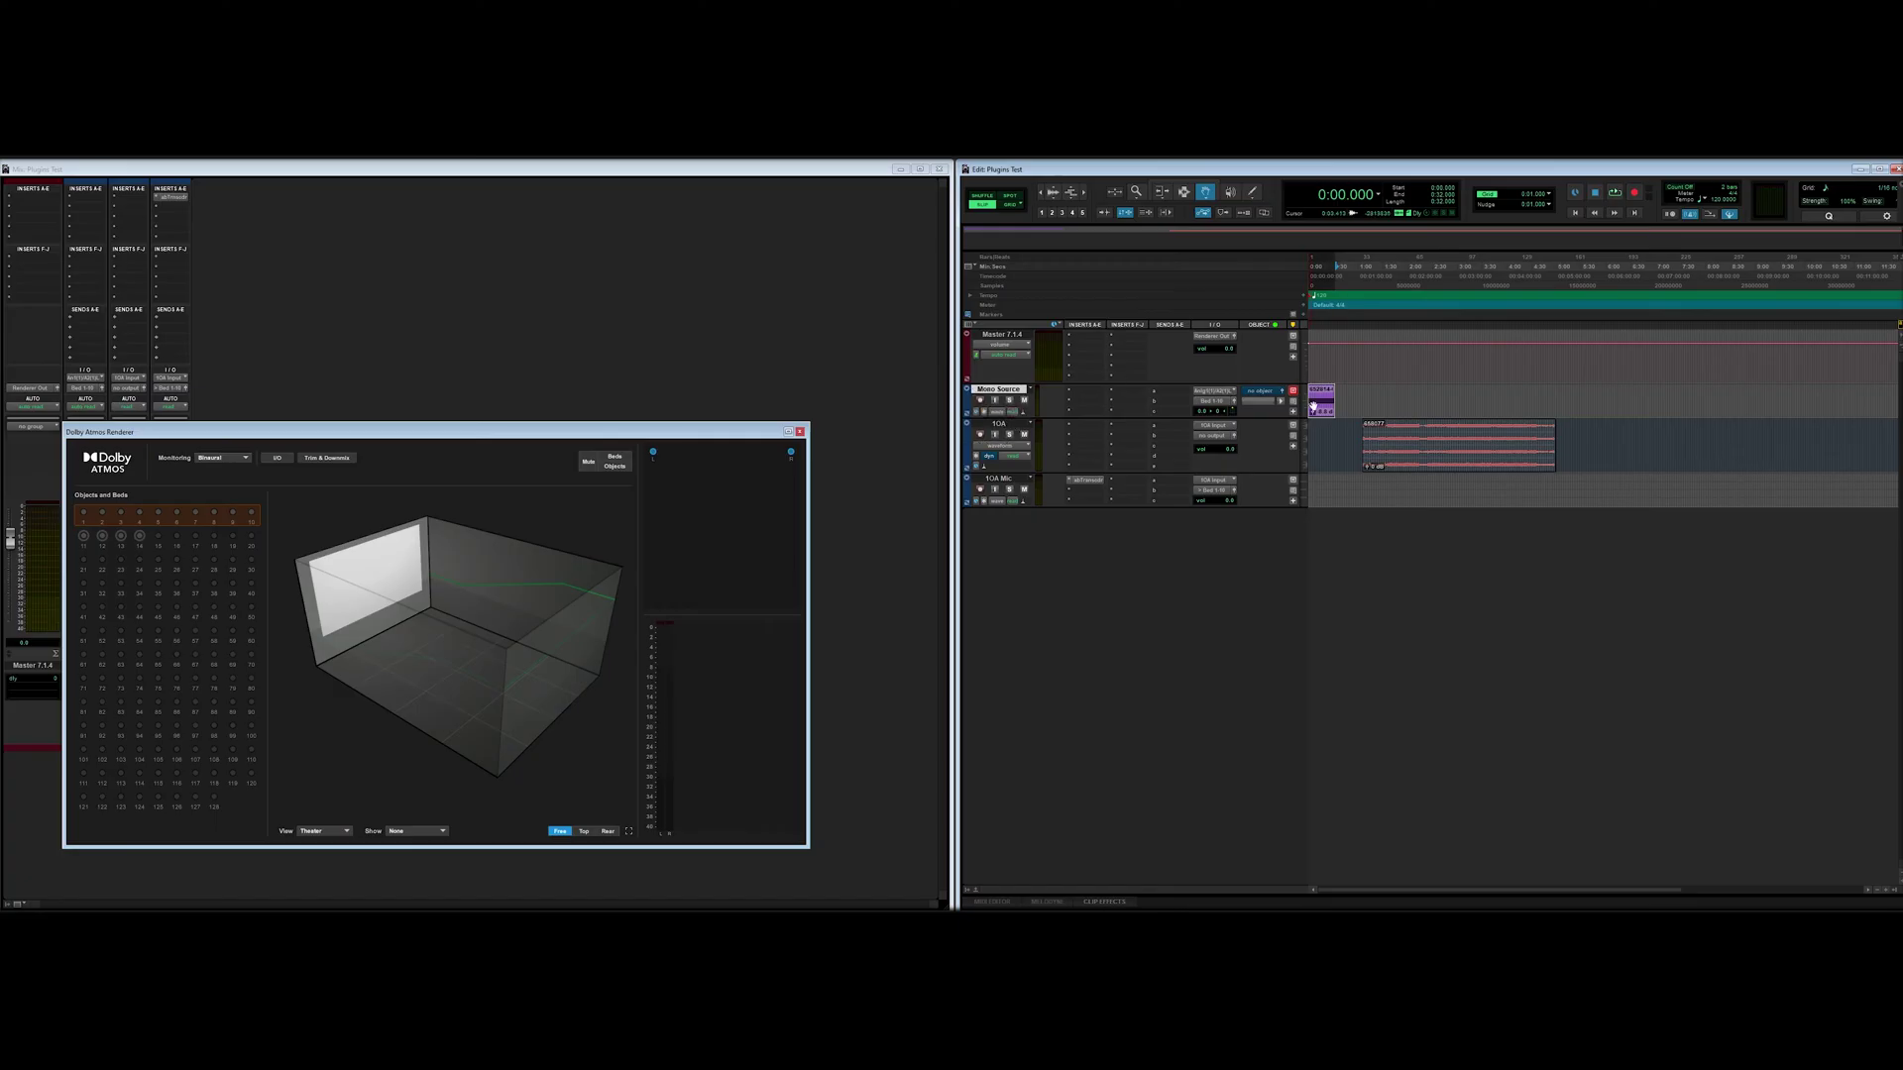
Play the mono source clip and insert the ab Encoder (mono/7th Order Ambisonics) on the Mono Source track
scroll(1314, 401, up, 2)
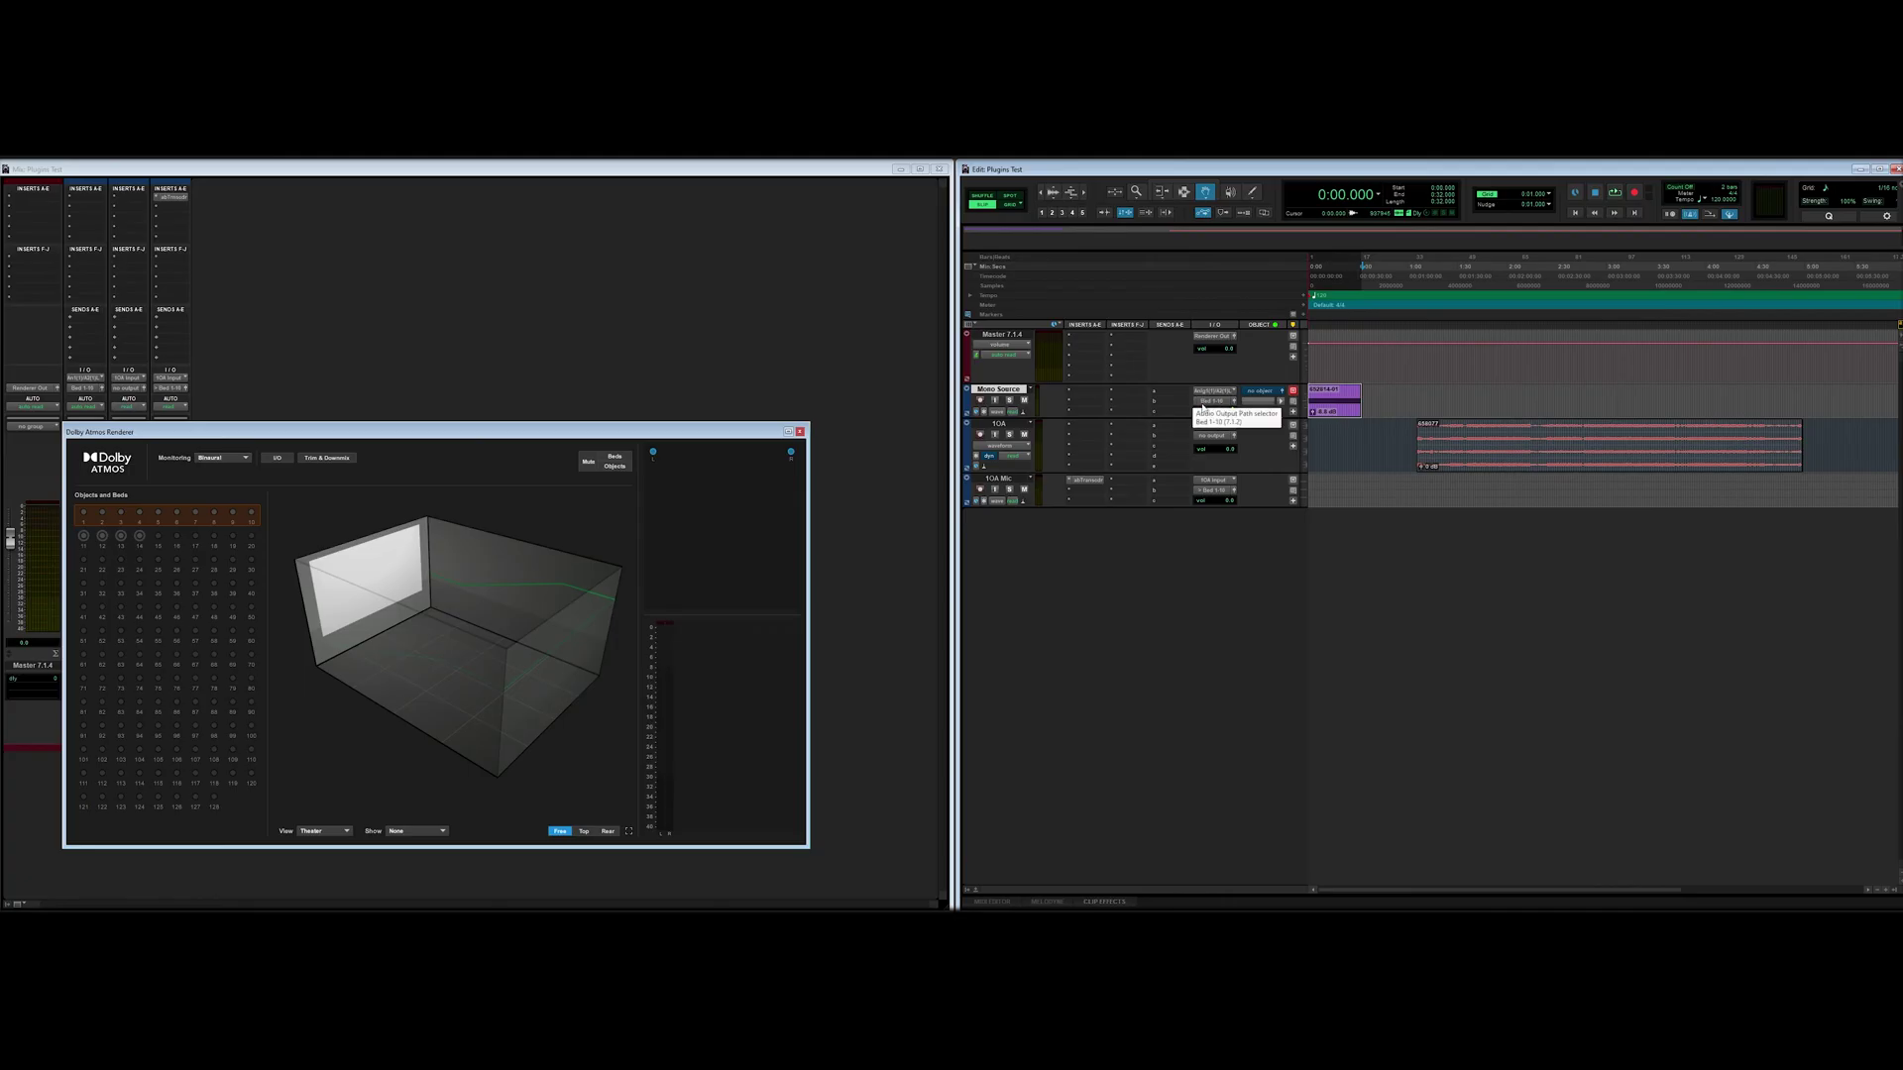
key(space)
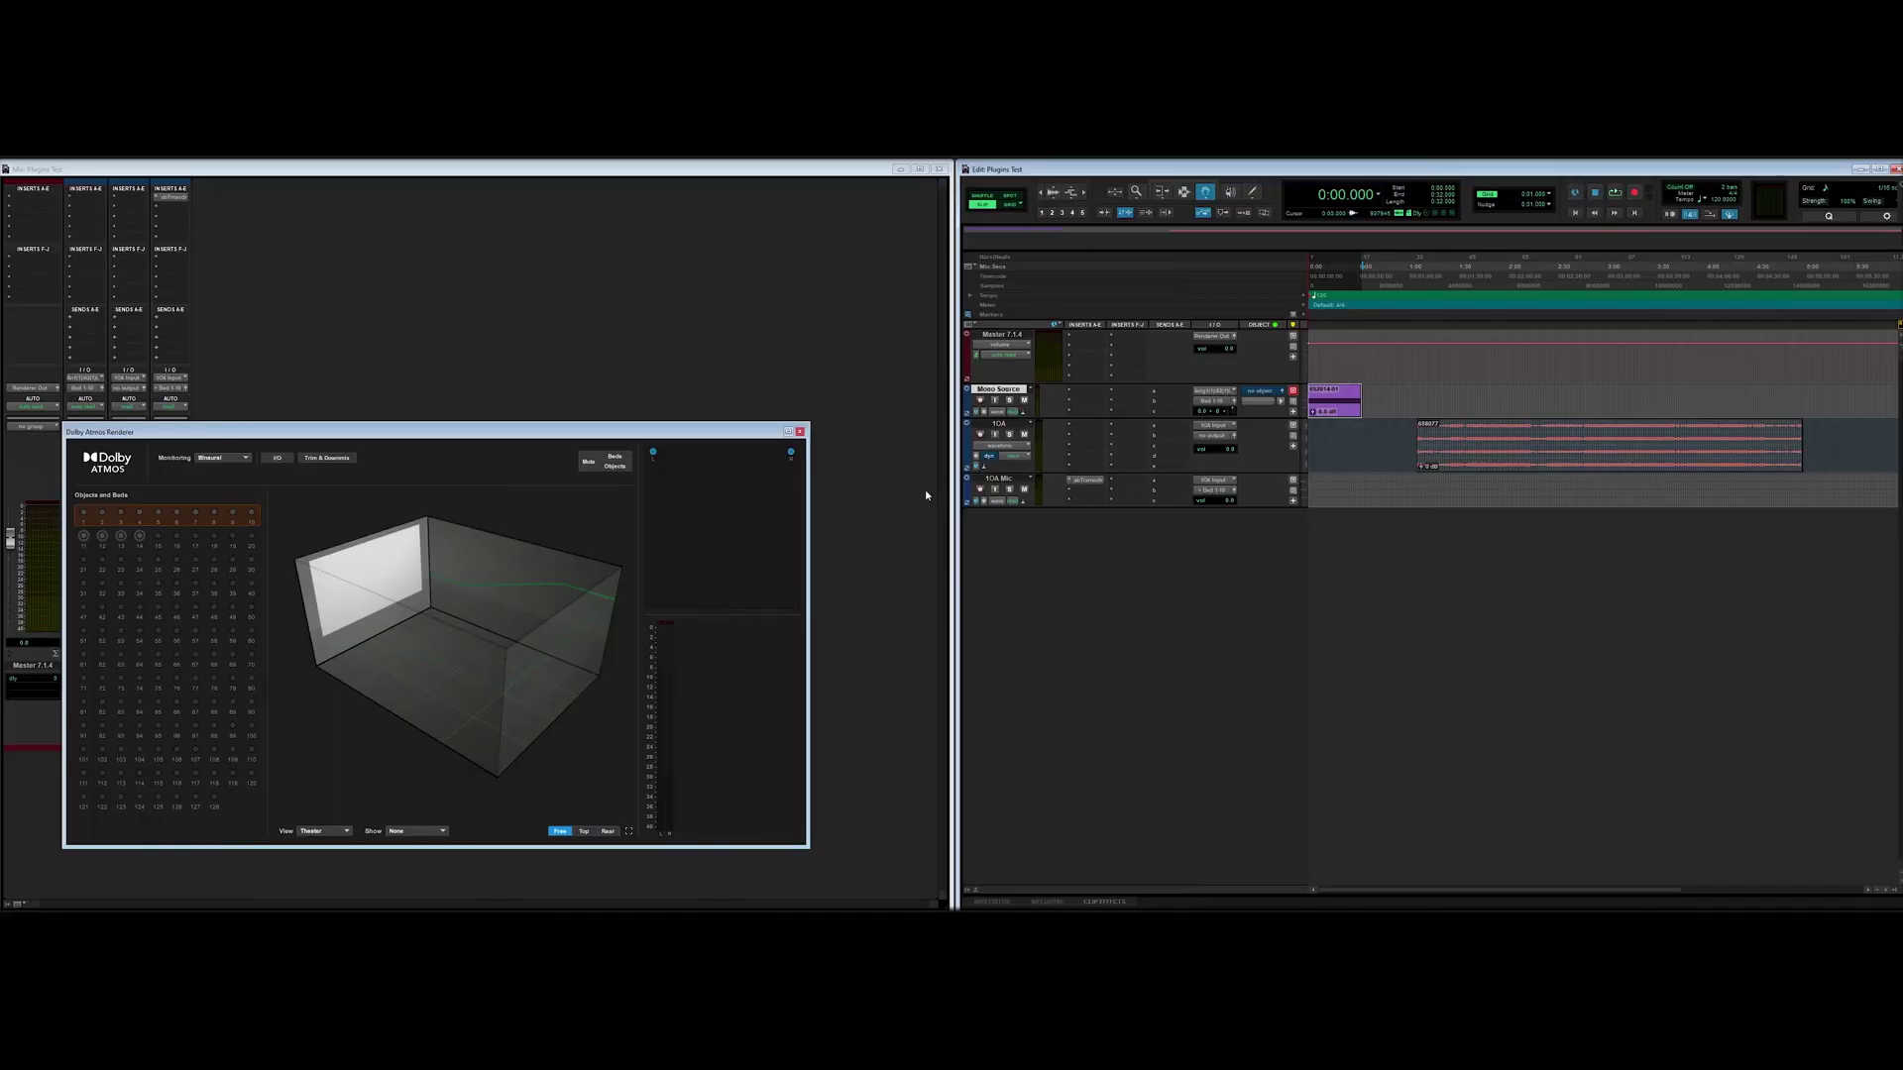
click(1081, 396)
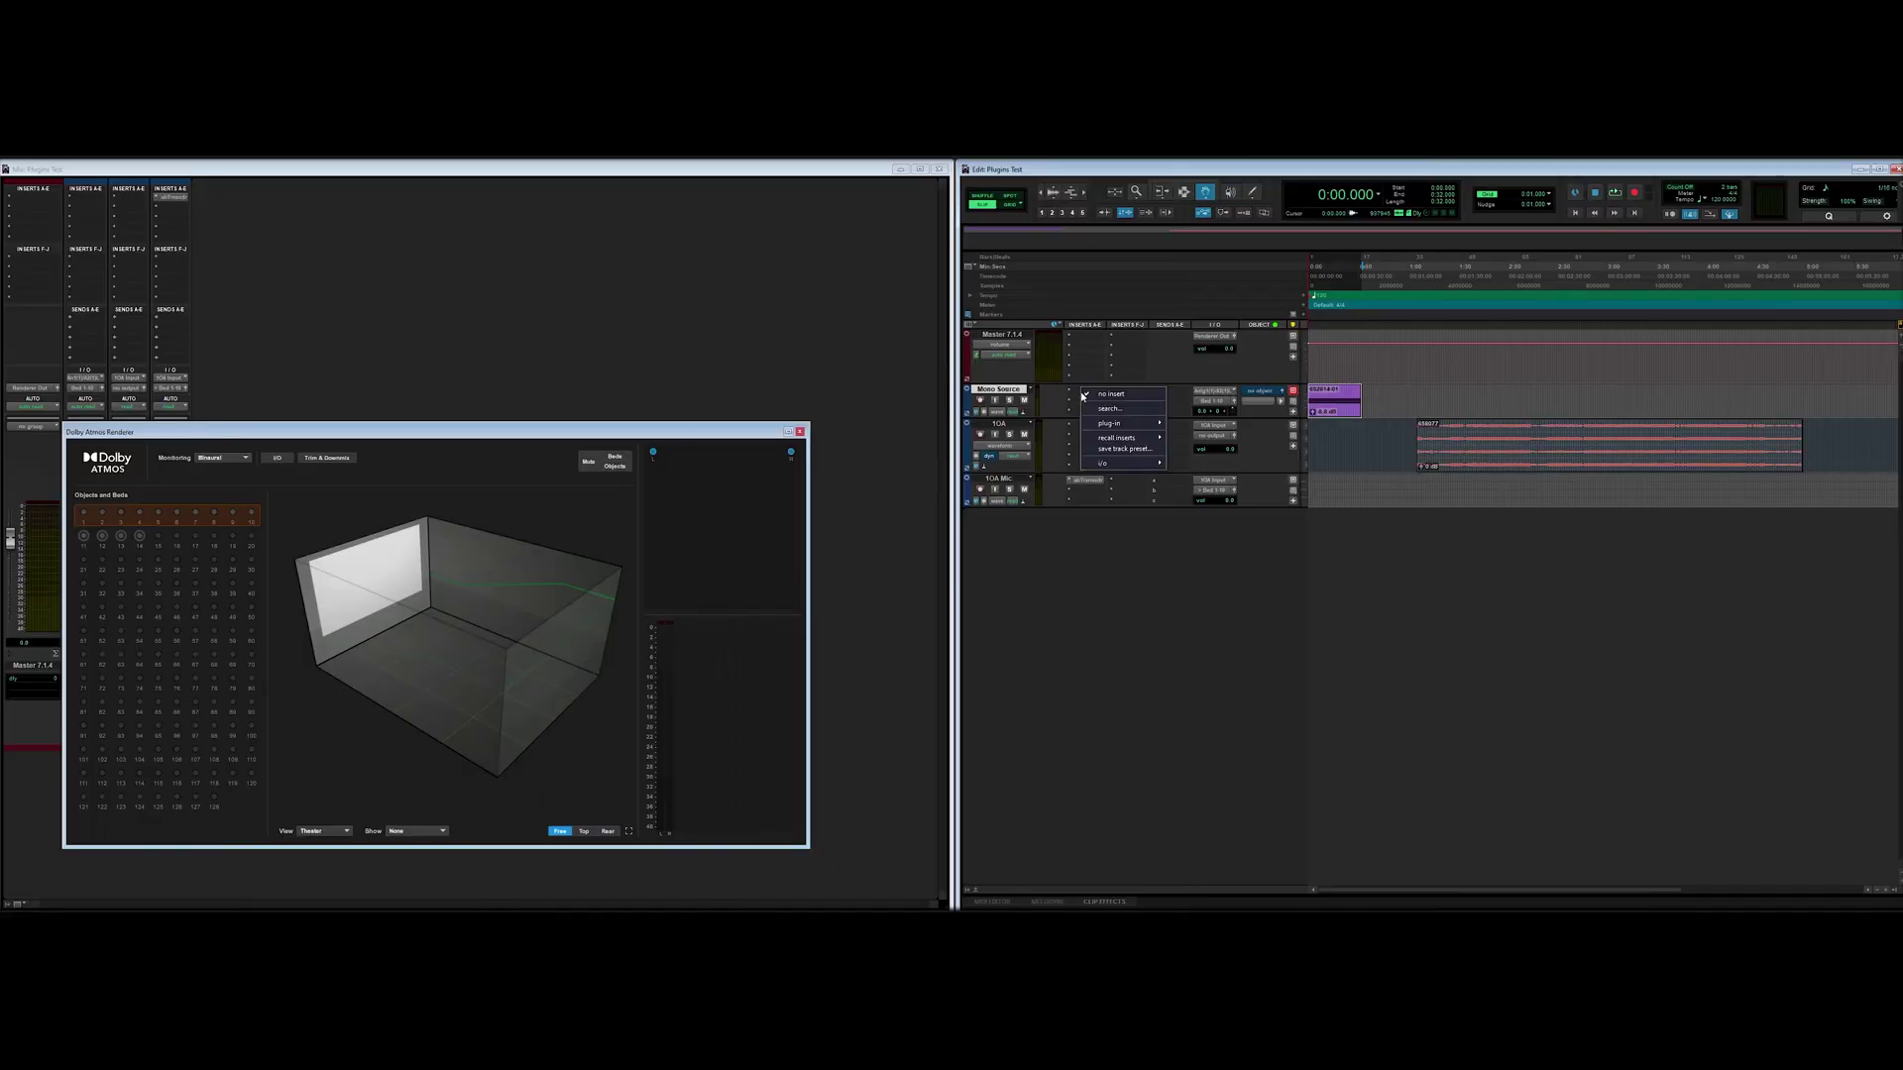
text(ab enco)
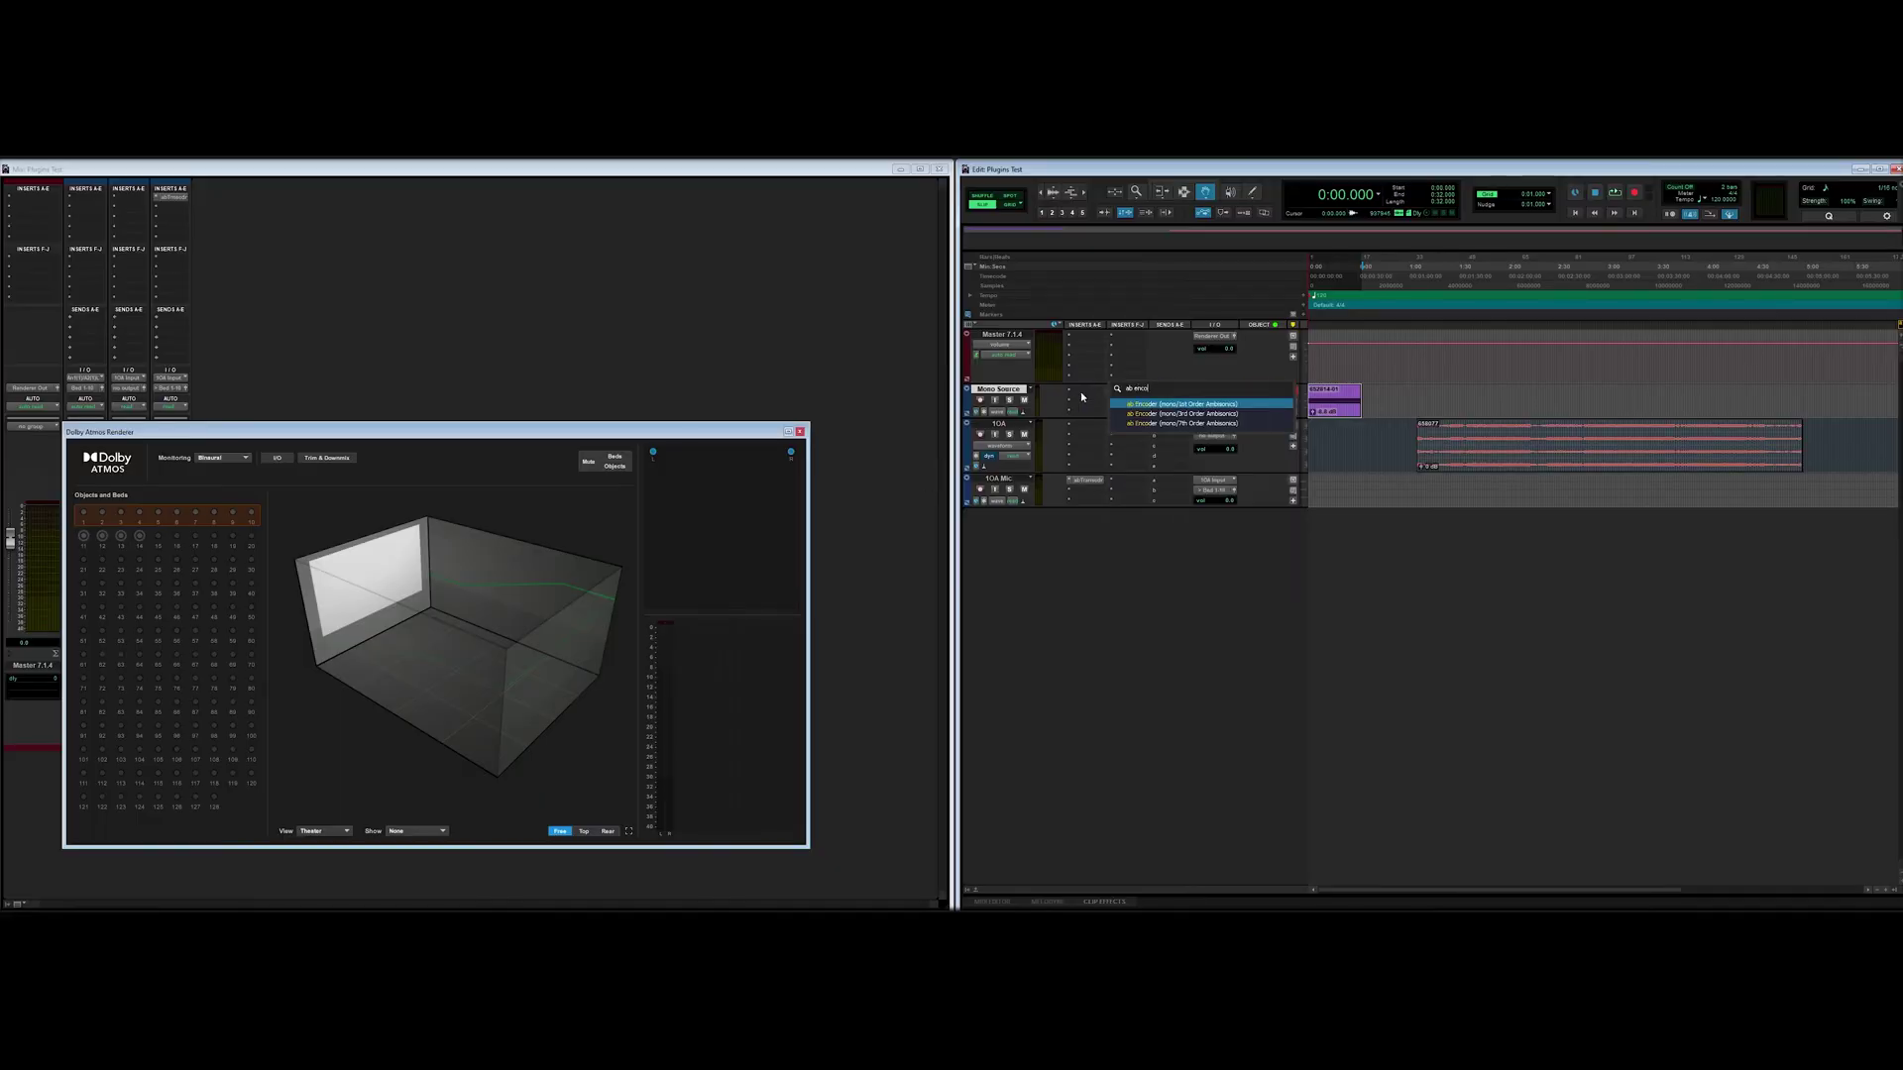
click(1160, 424)
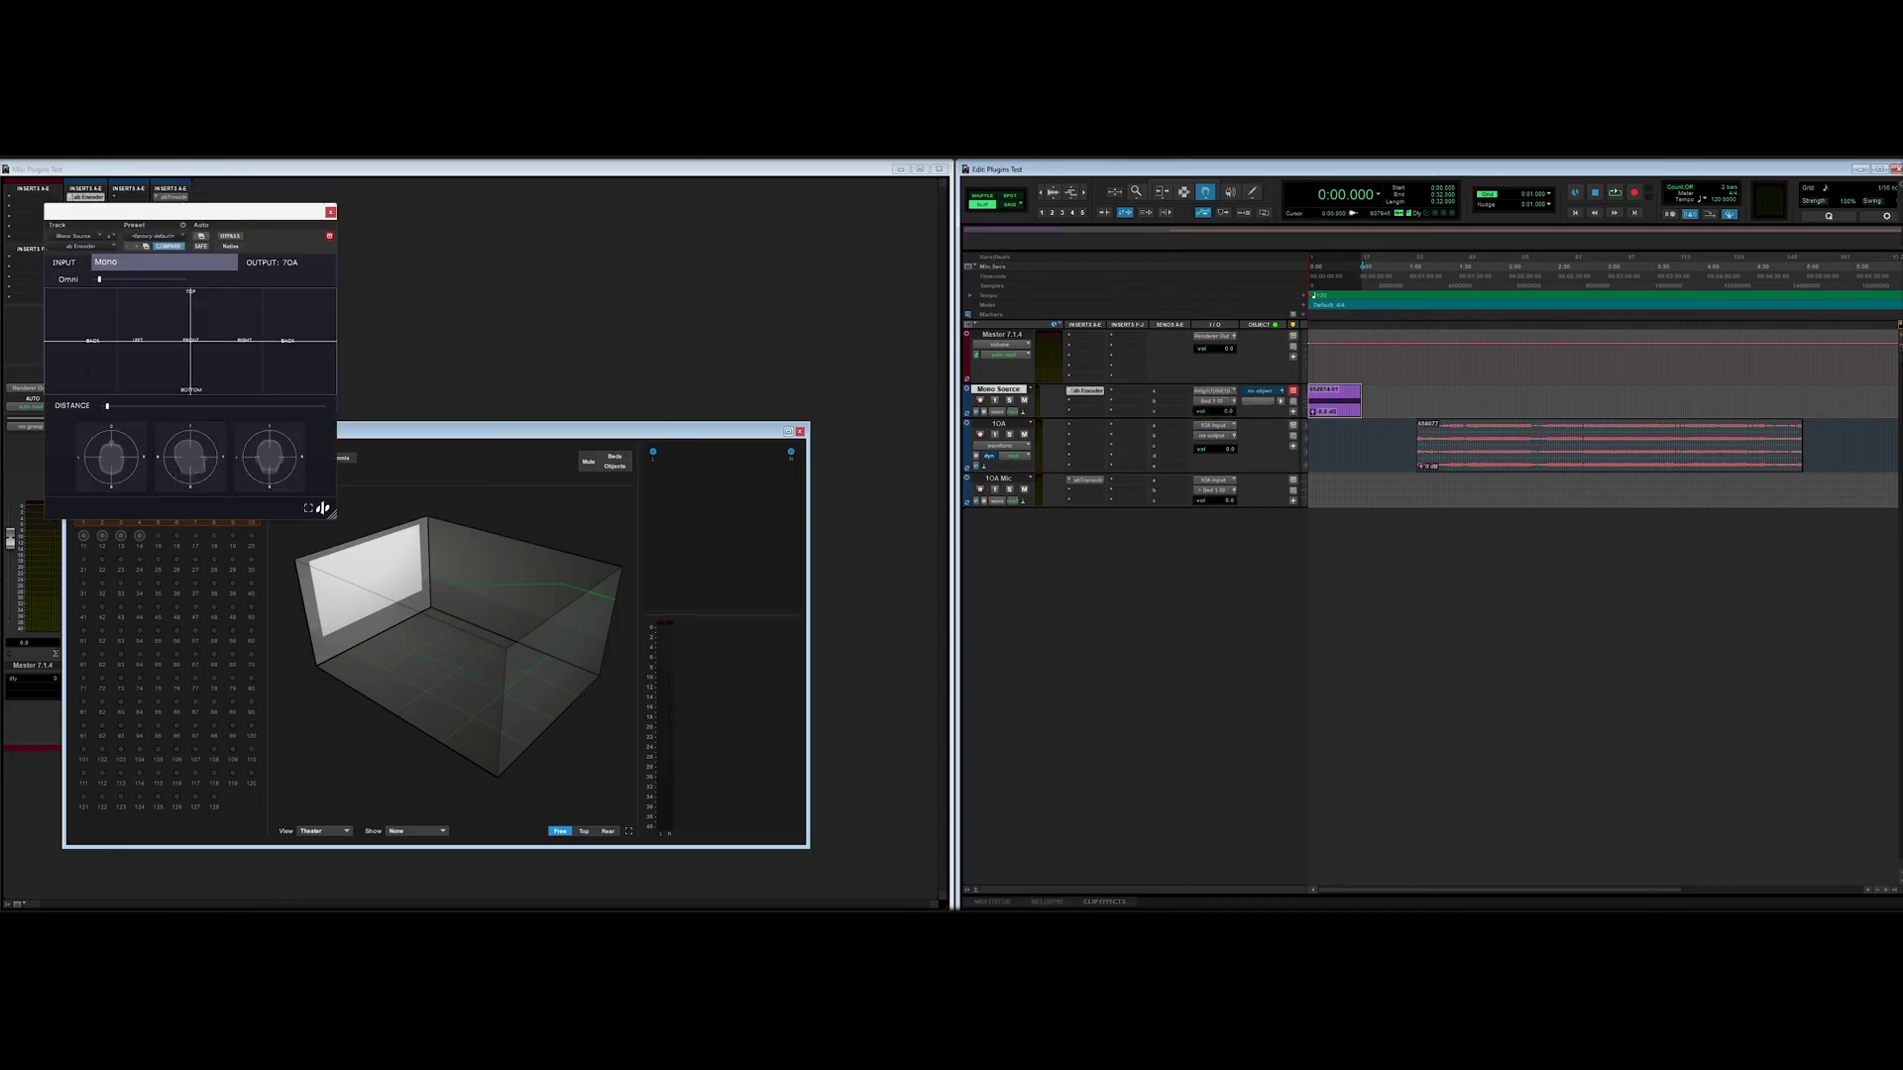
drag(116, 219, 710, 217)
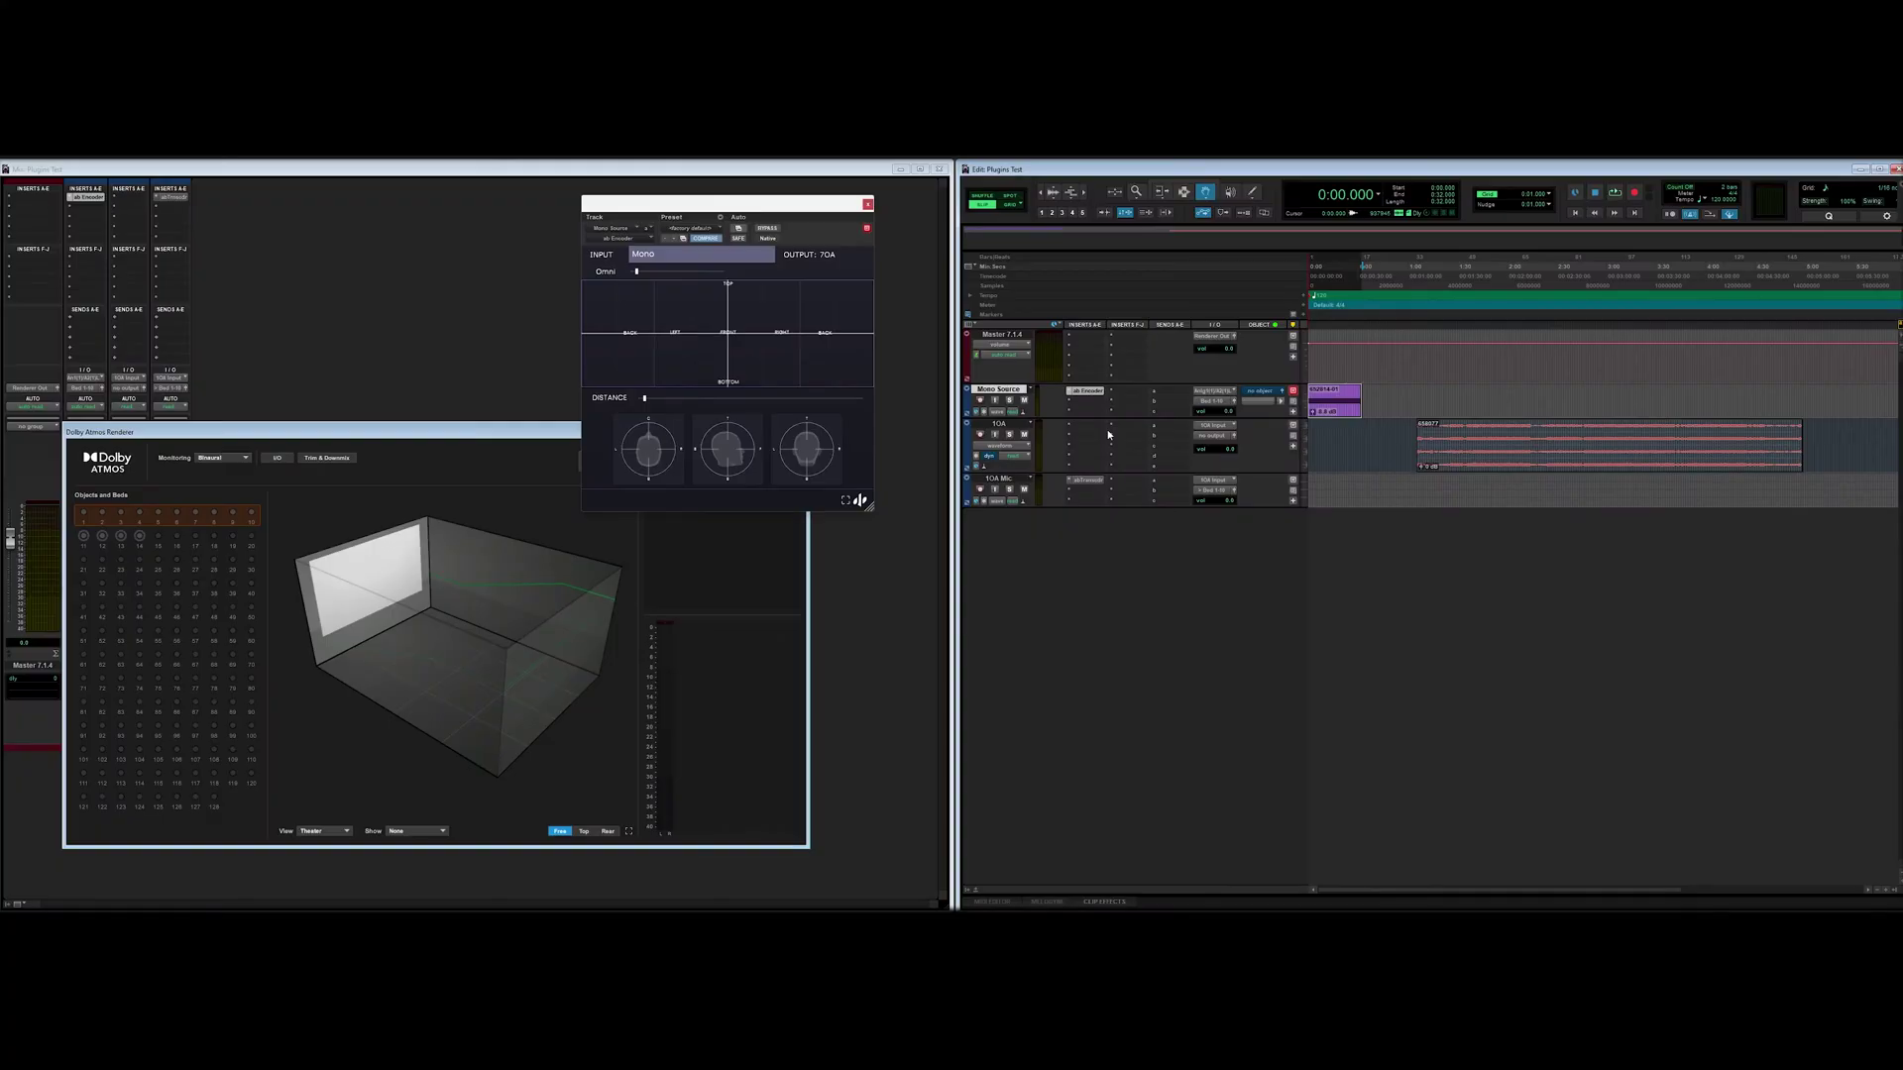
Create a 7th Order Ambisonics aux input track named 7OA Out
key(ctrl+shift+n)
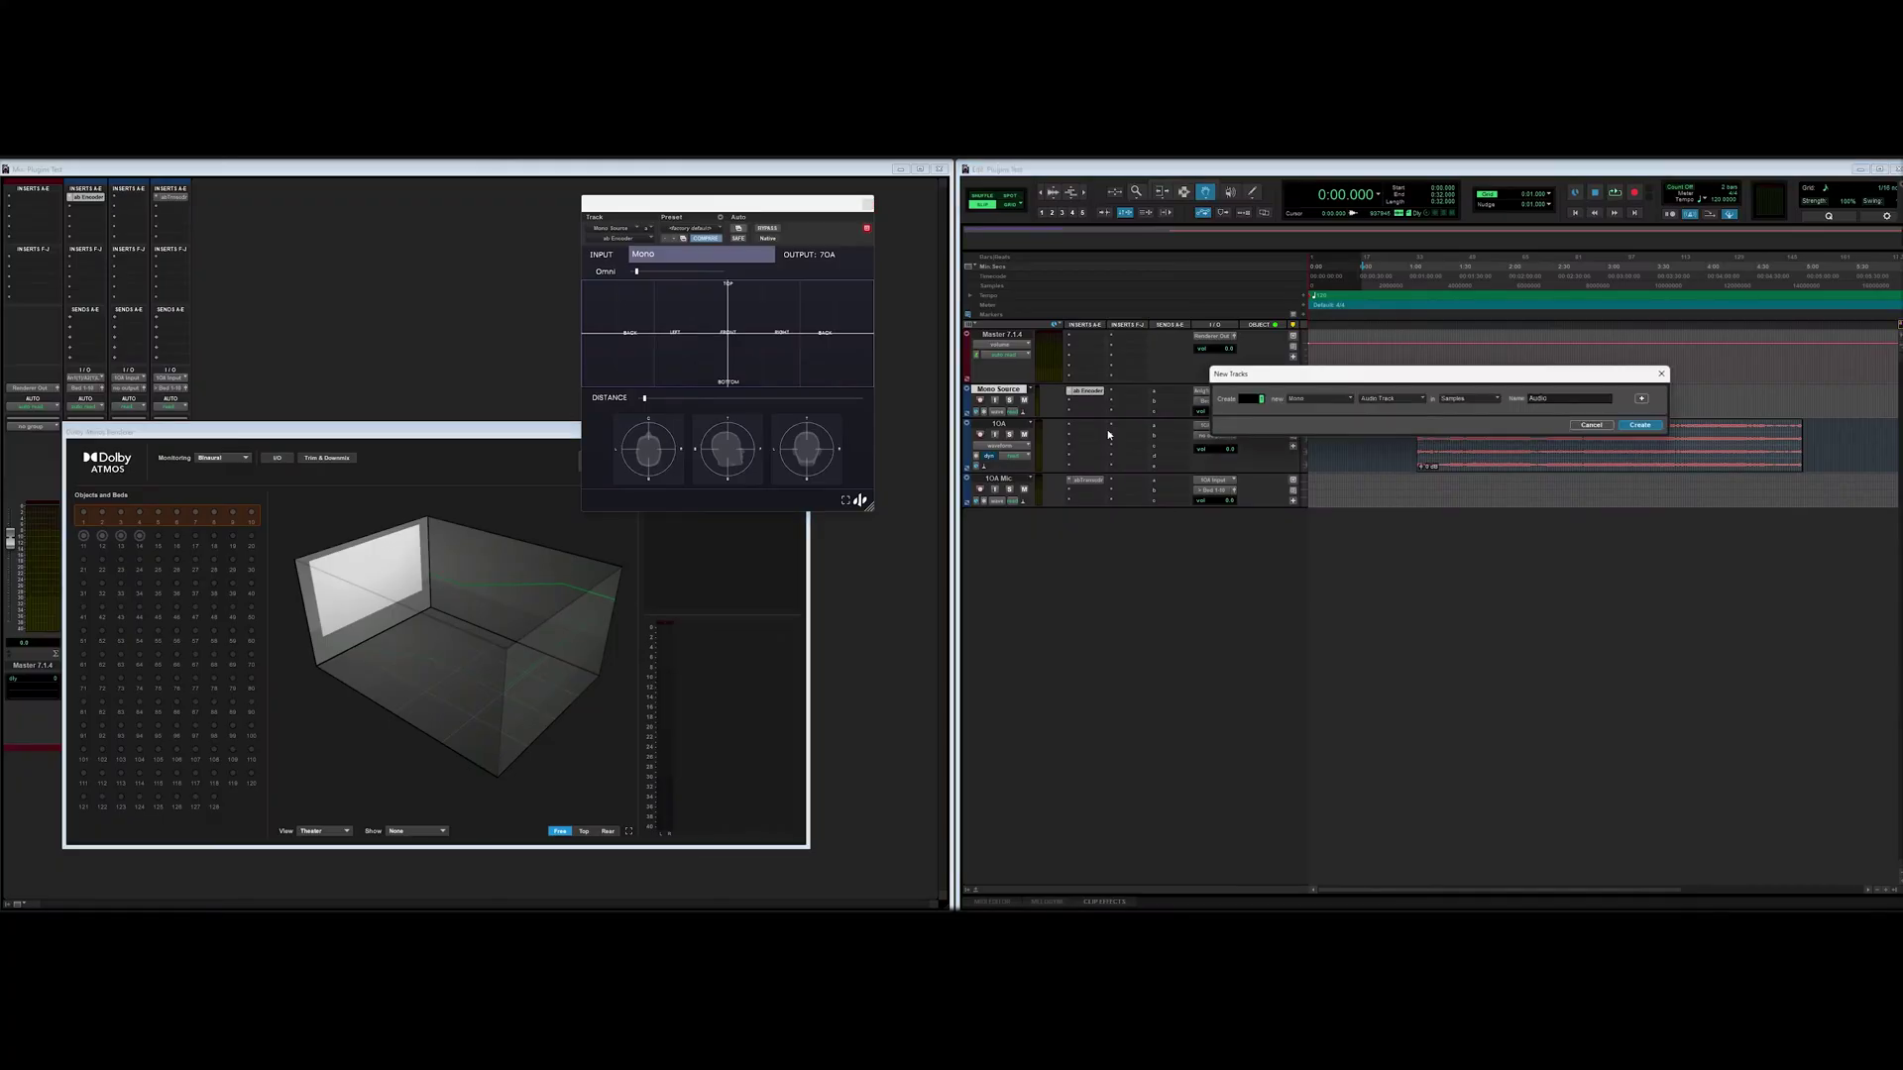
click(1303, 399)
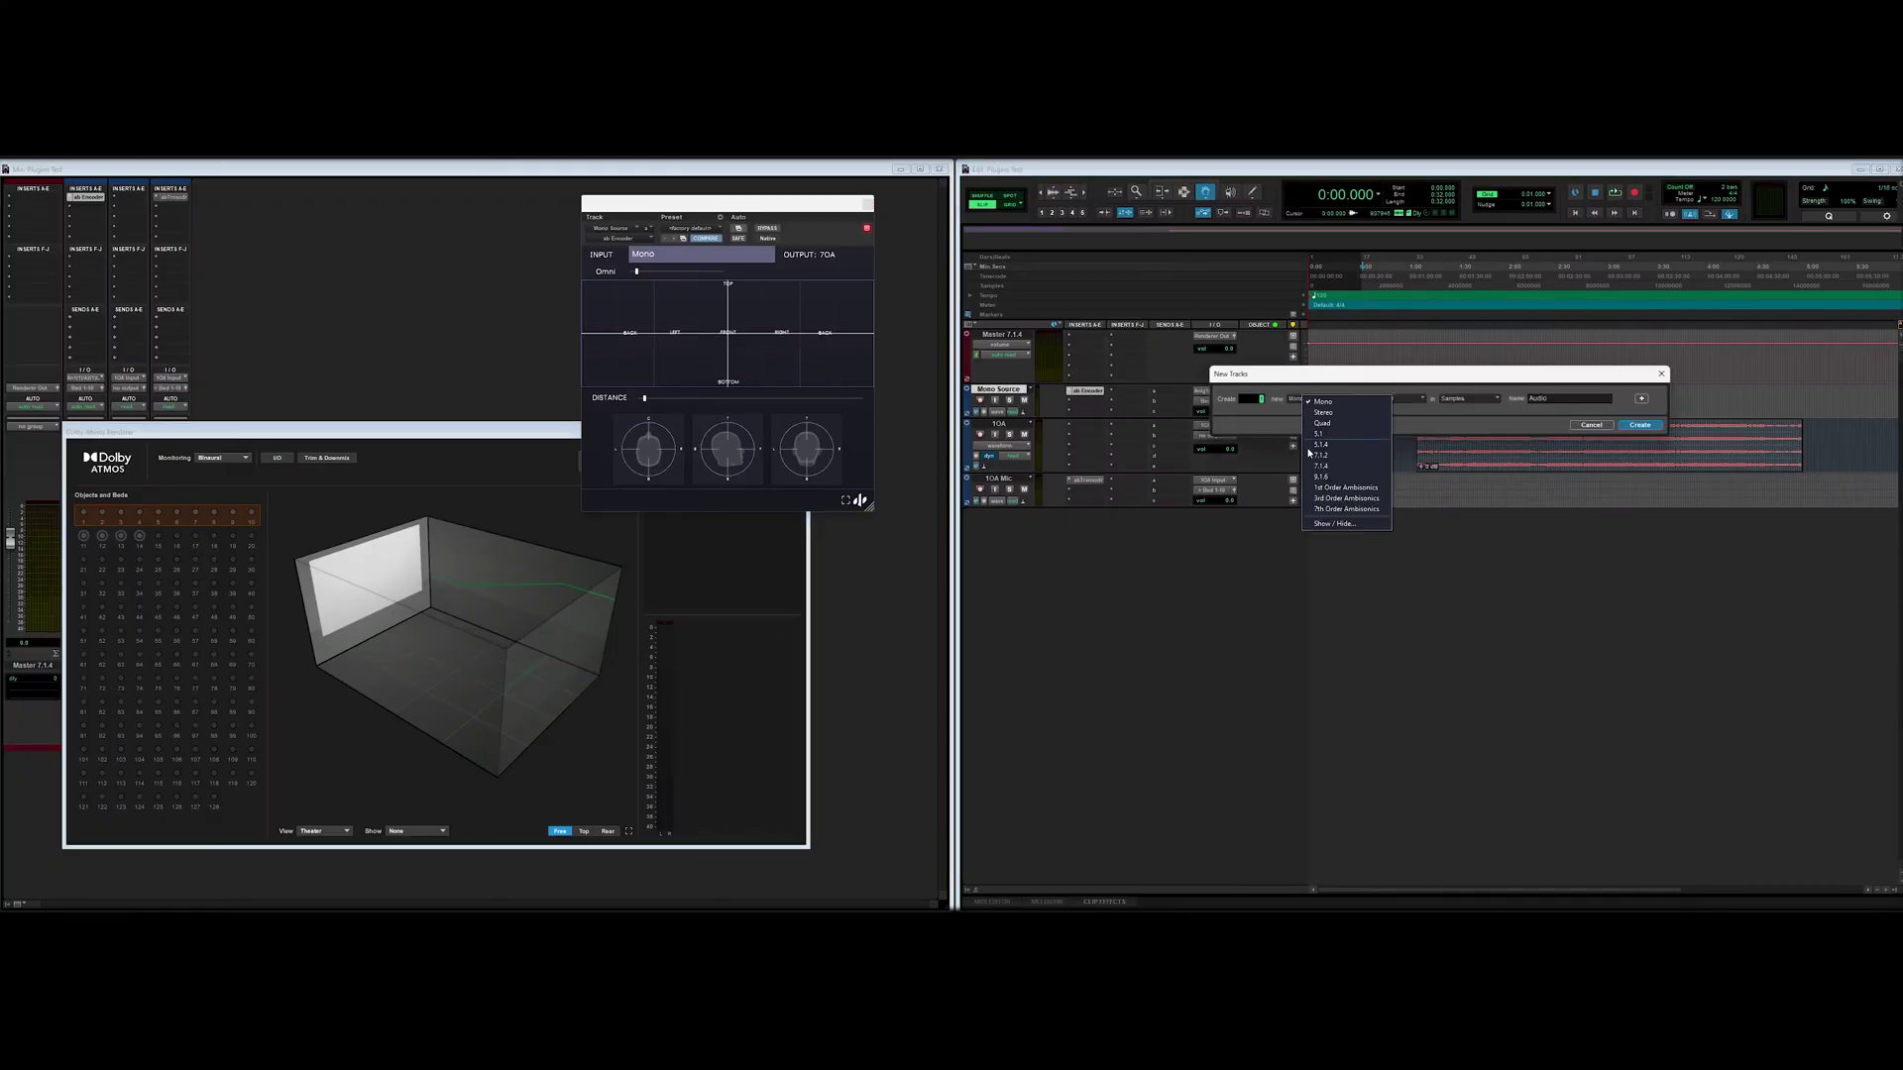
click(1317, 510)
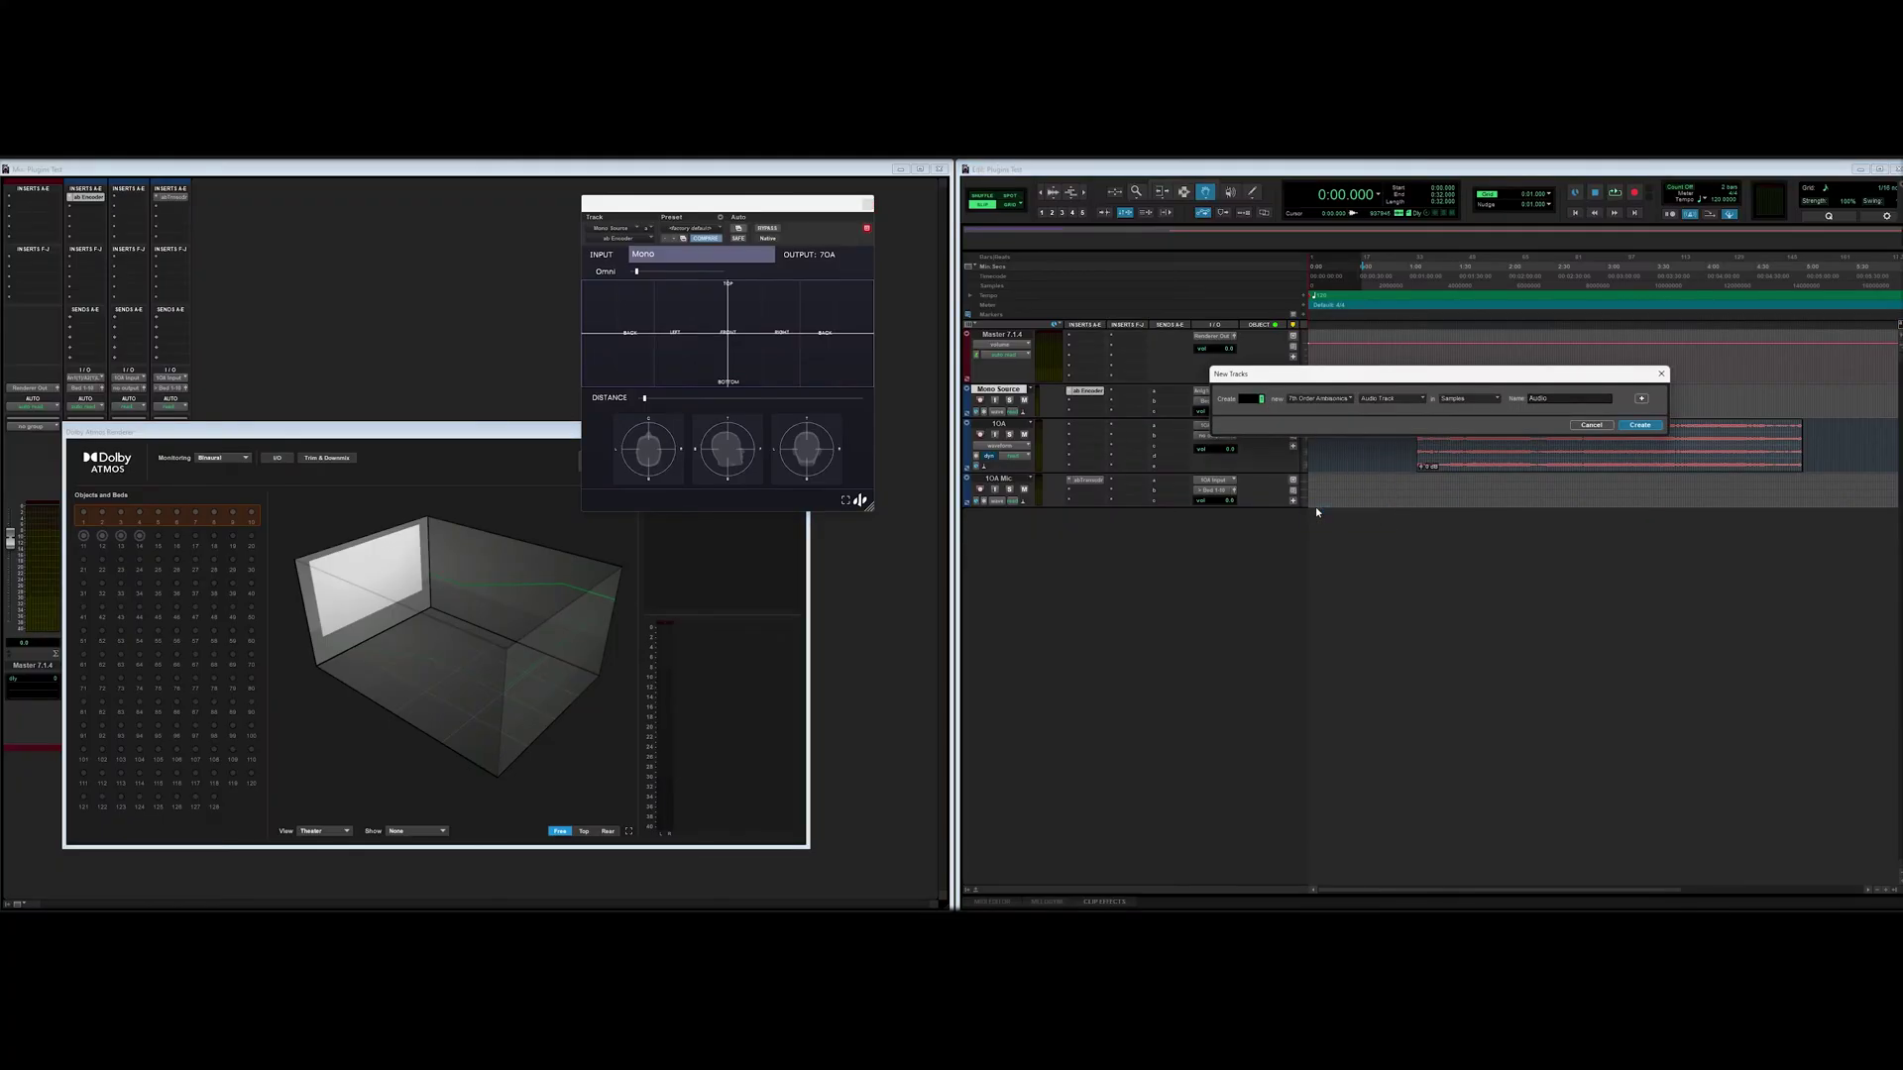
click(1405, 398)
click(1408, 436)
text(7OA Out)
key(Return)
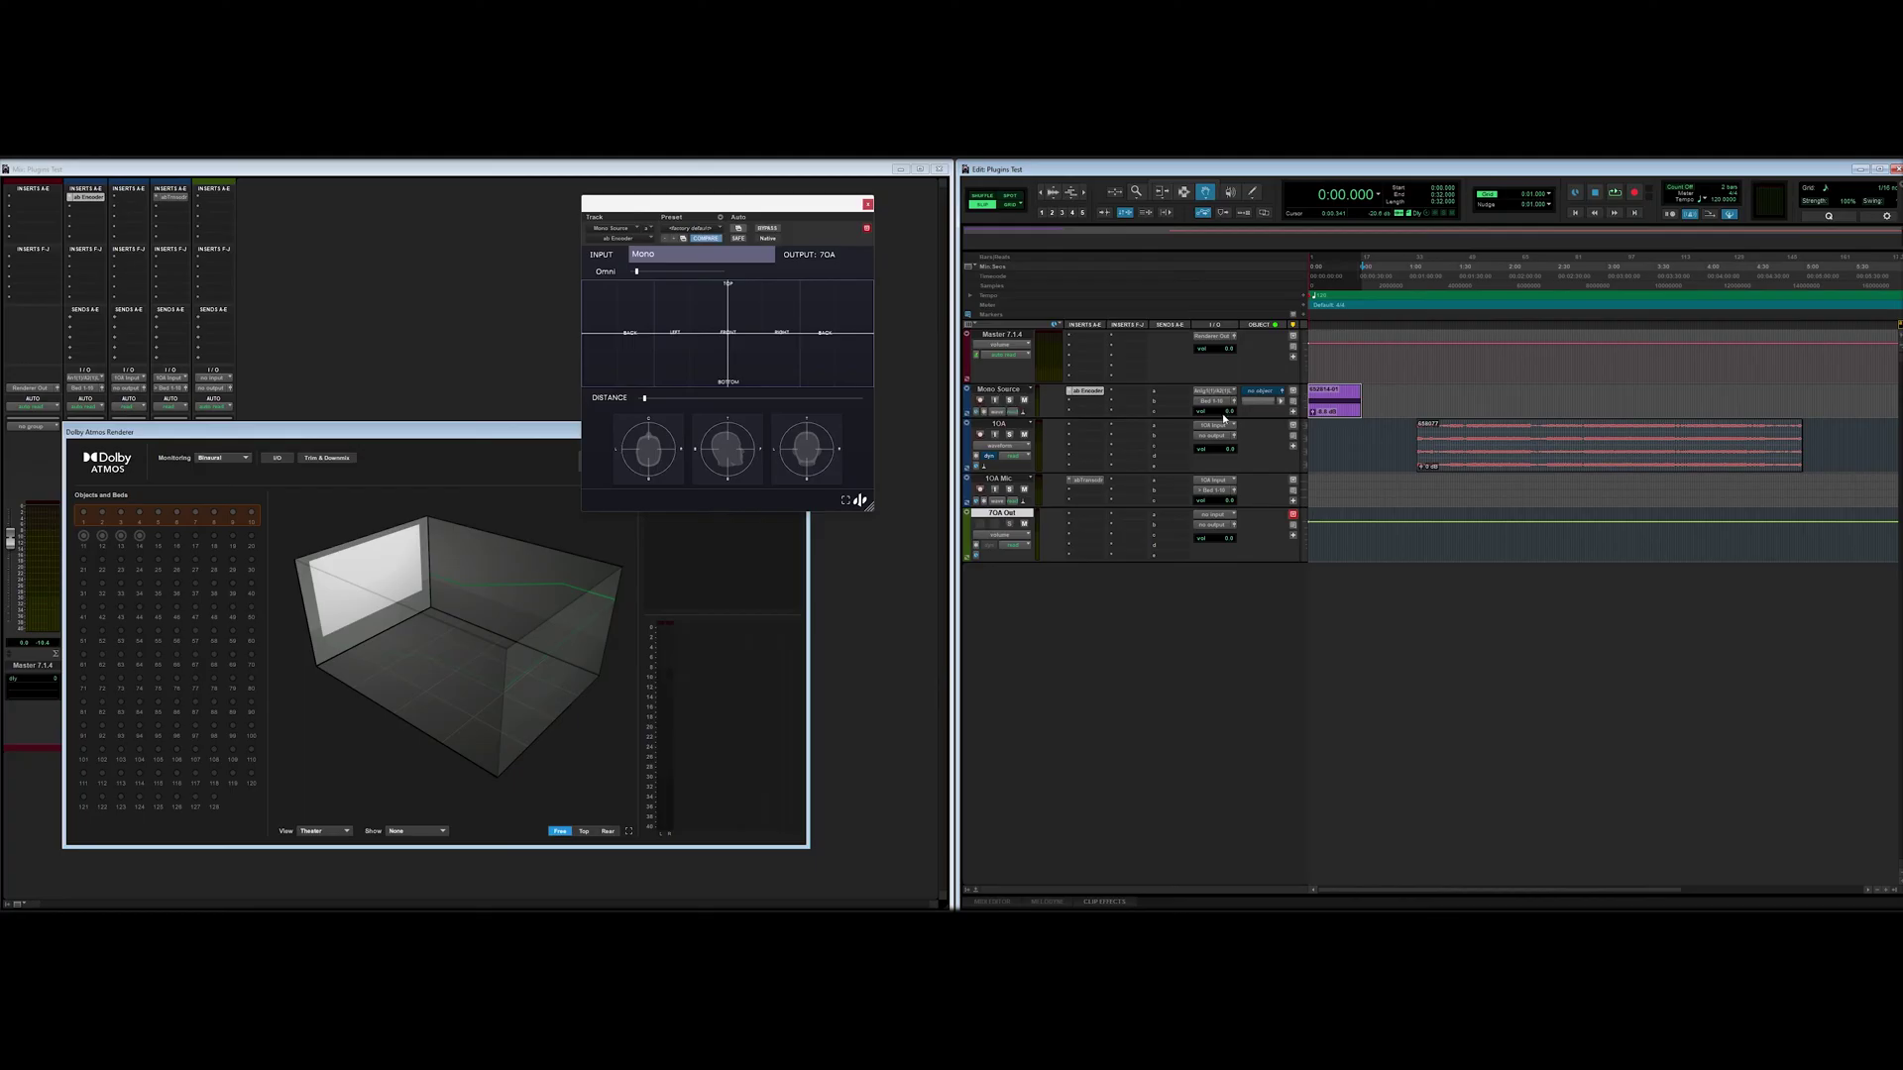
Route the Mono Source track's output to the 7OA Out track
click(1213, 402)
mouse_move(1224, 469)
click(1302, 502)
Insert the ab Decoder HOA (7th Order Ambisonics/7.1.2) on the 7OA Out track and place its window over the timeline
click(1127, 558)
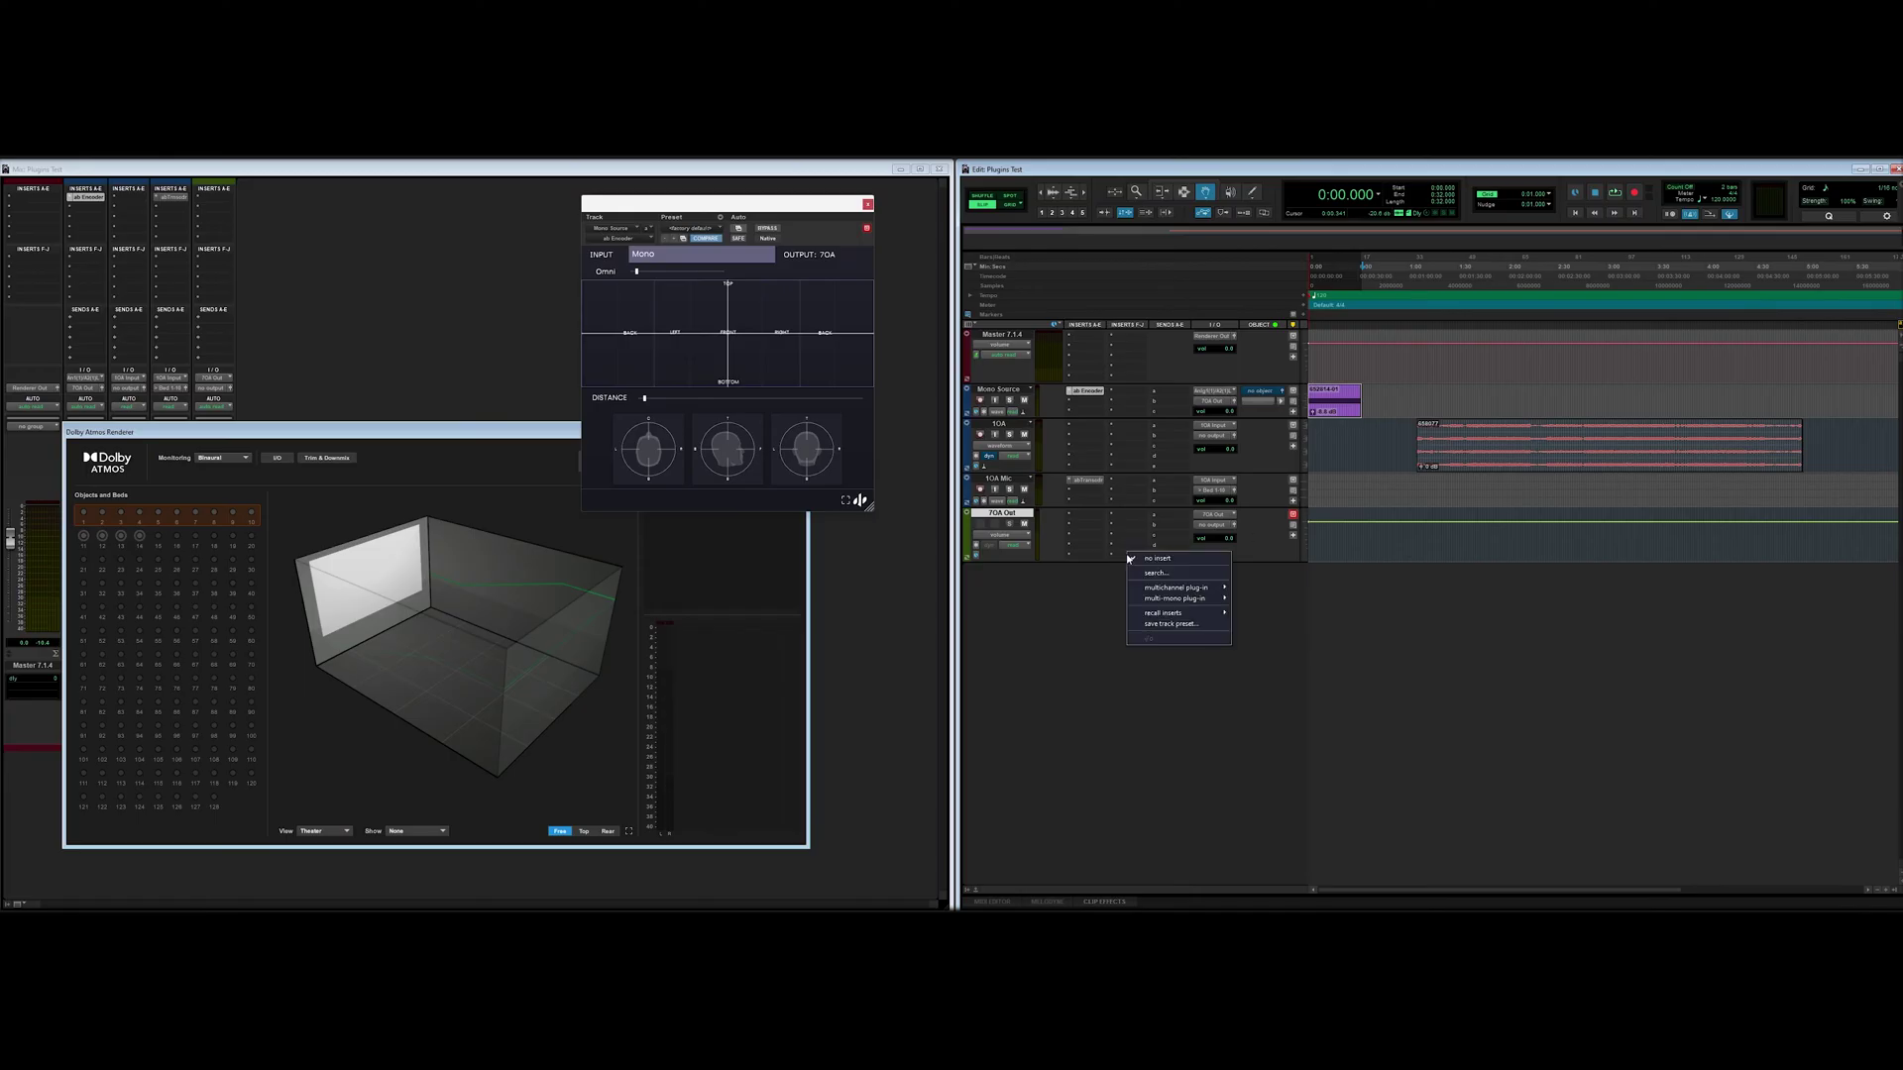
text(hoa deco)
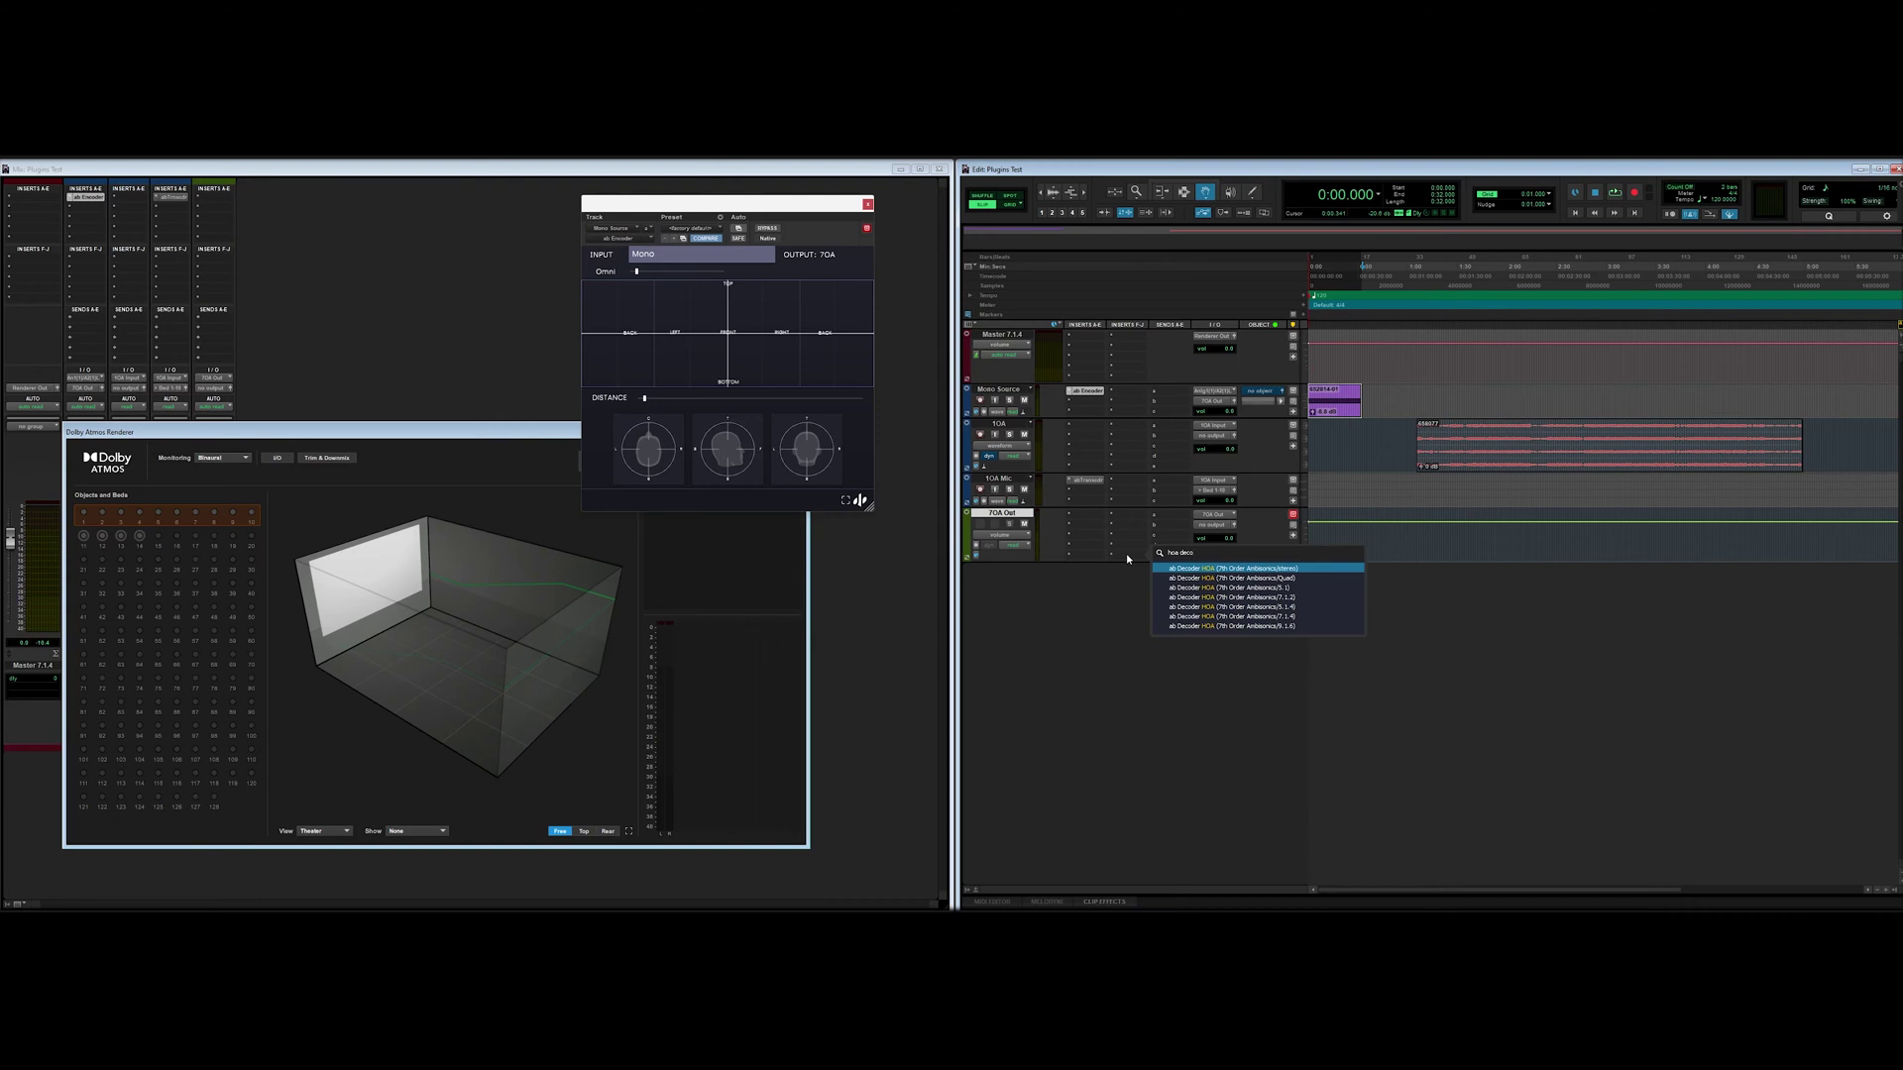
click(1176, 598)
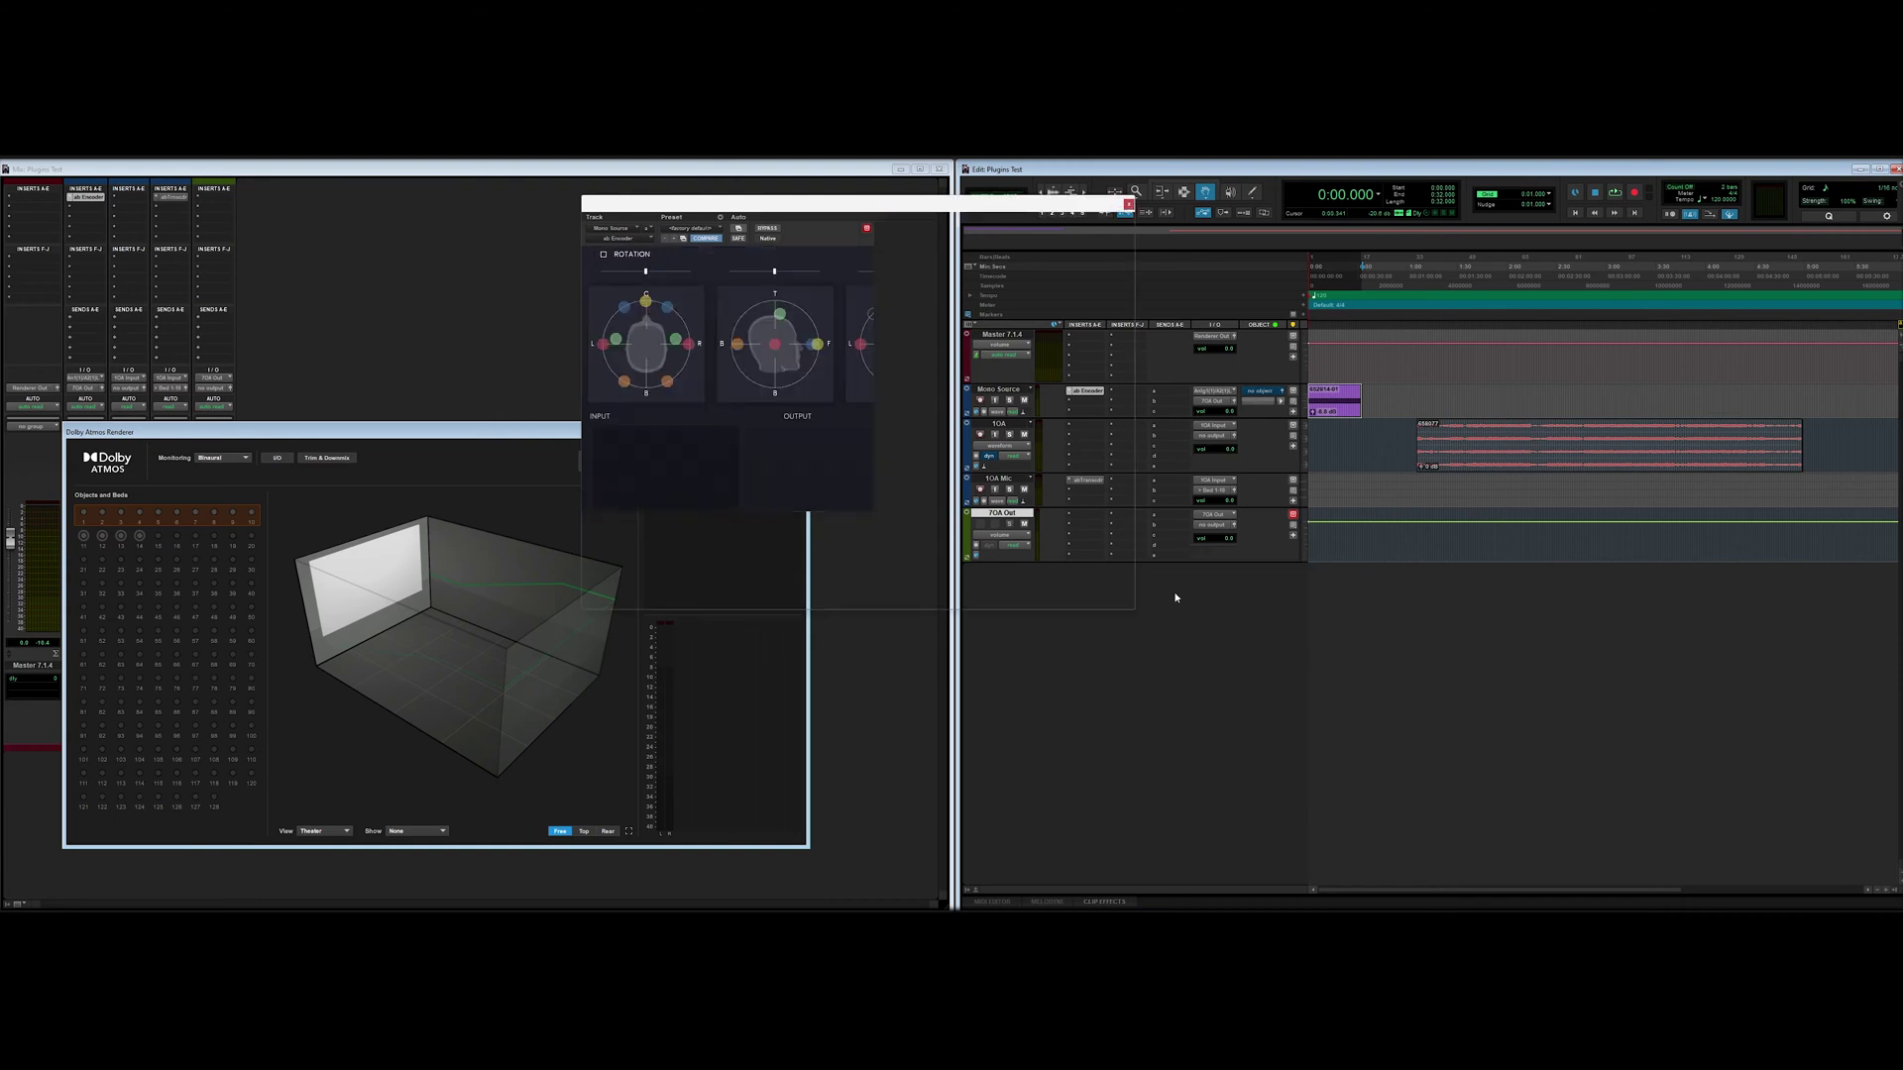
drag(896, 211, 1605, 354)
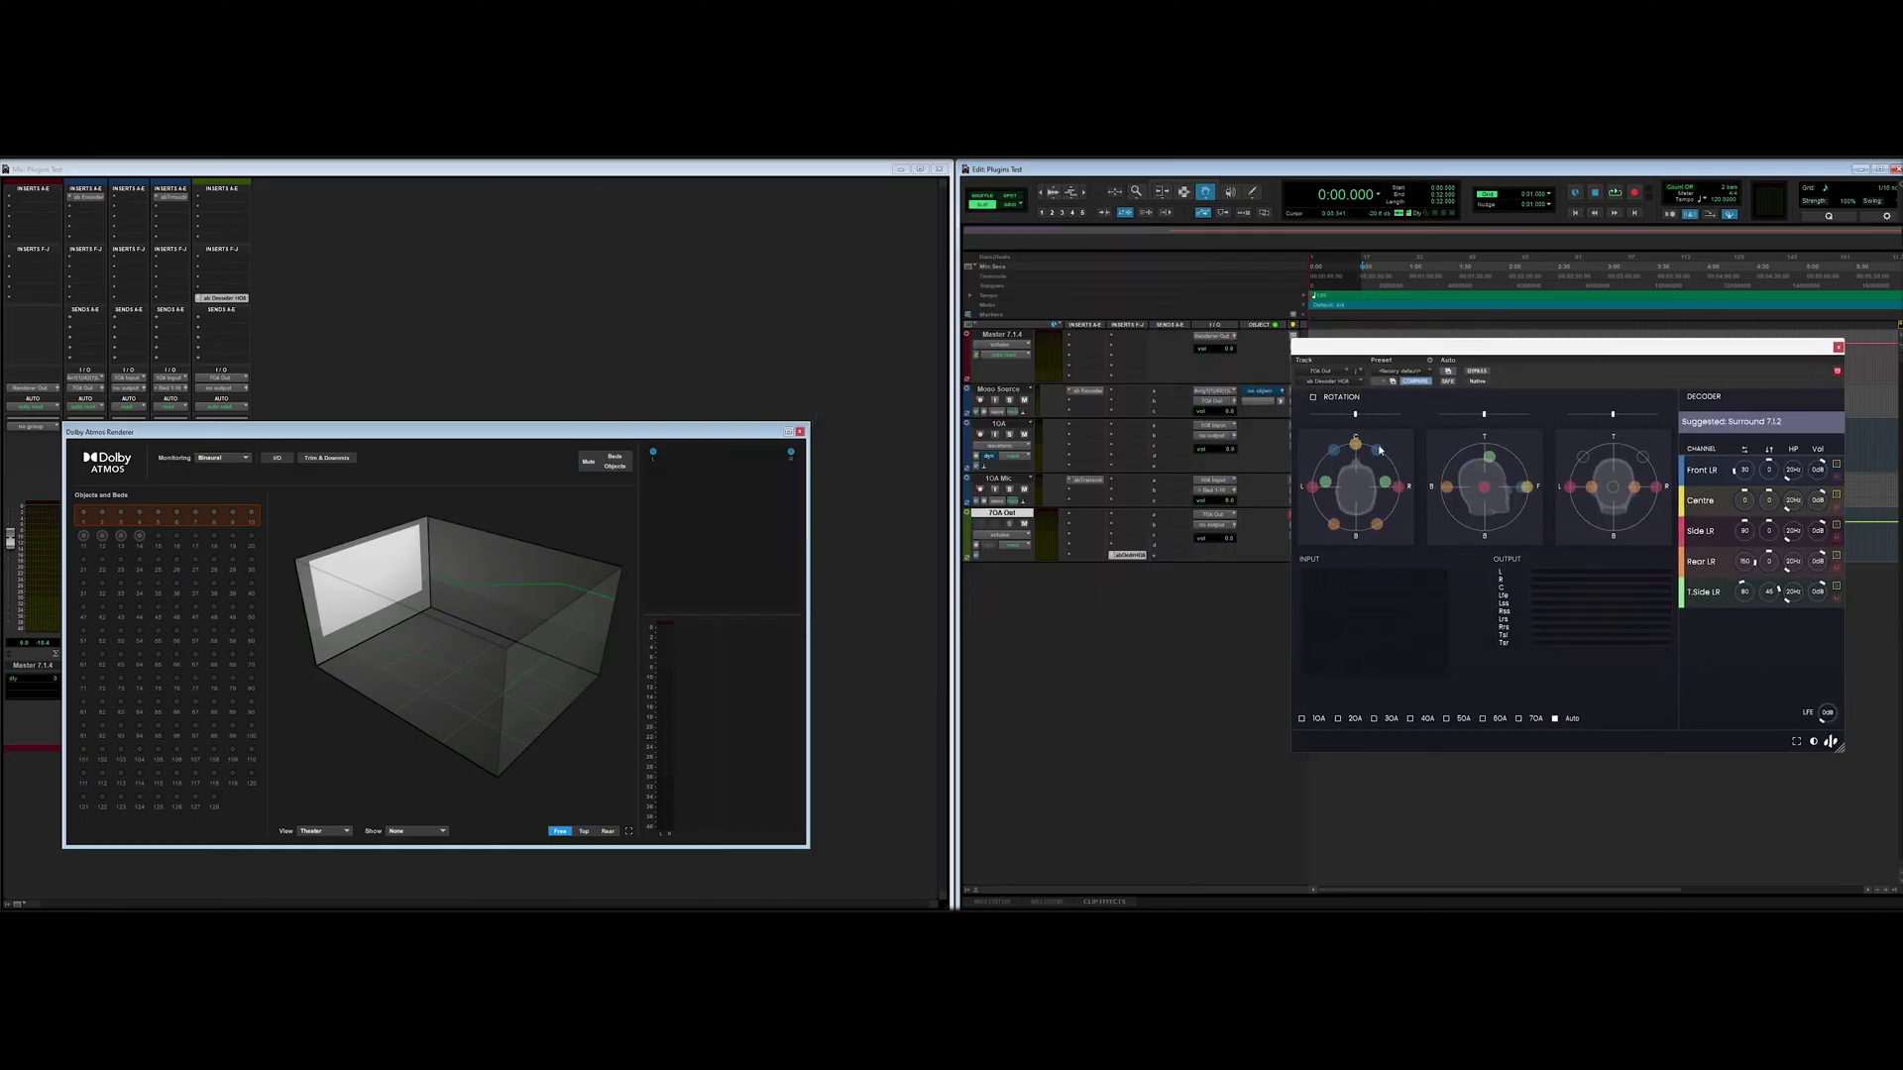
Route the 7OA Out track's output to the 7.1.2 bed, Bed 1-10, keeping the decoder window clear of the tracks
click(1214, 540)
click(1328, 558)
drag(1373, 352, 1384, 456)
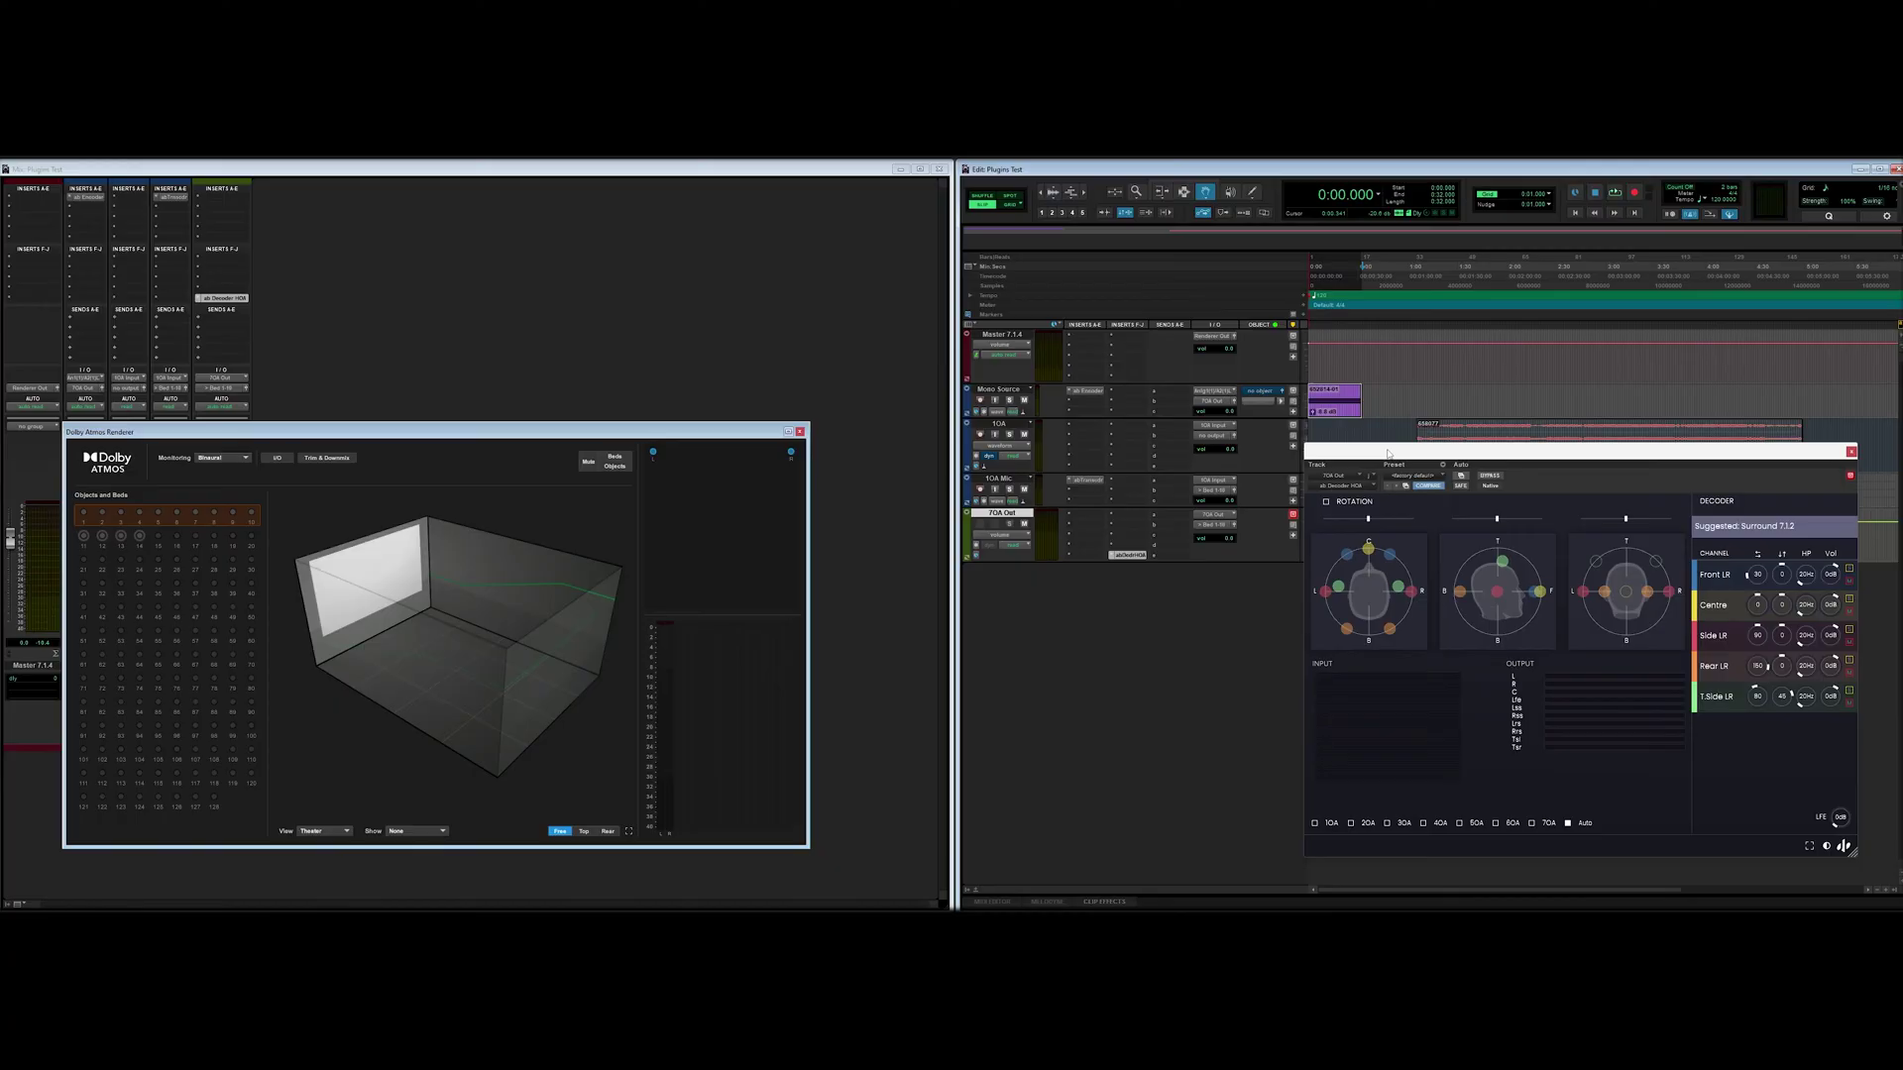
Show the Mono Source encoder and the 7OA Out decoder windows side by side and play the source through them
key(space)
click(1086, 392)
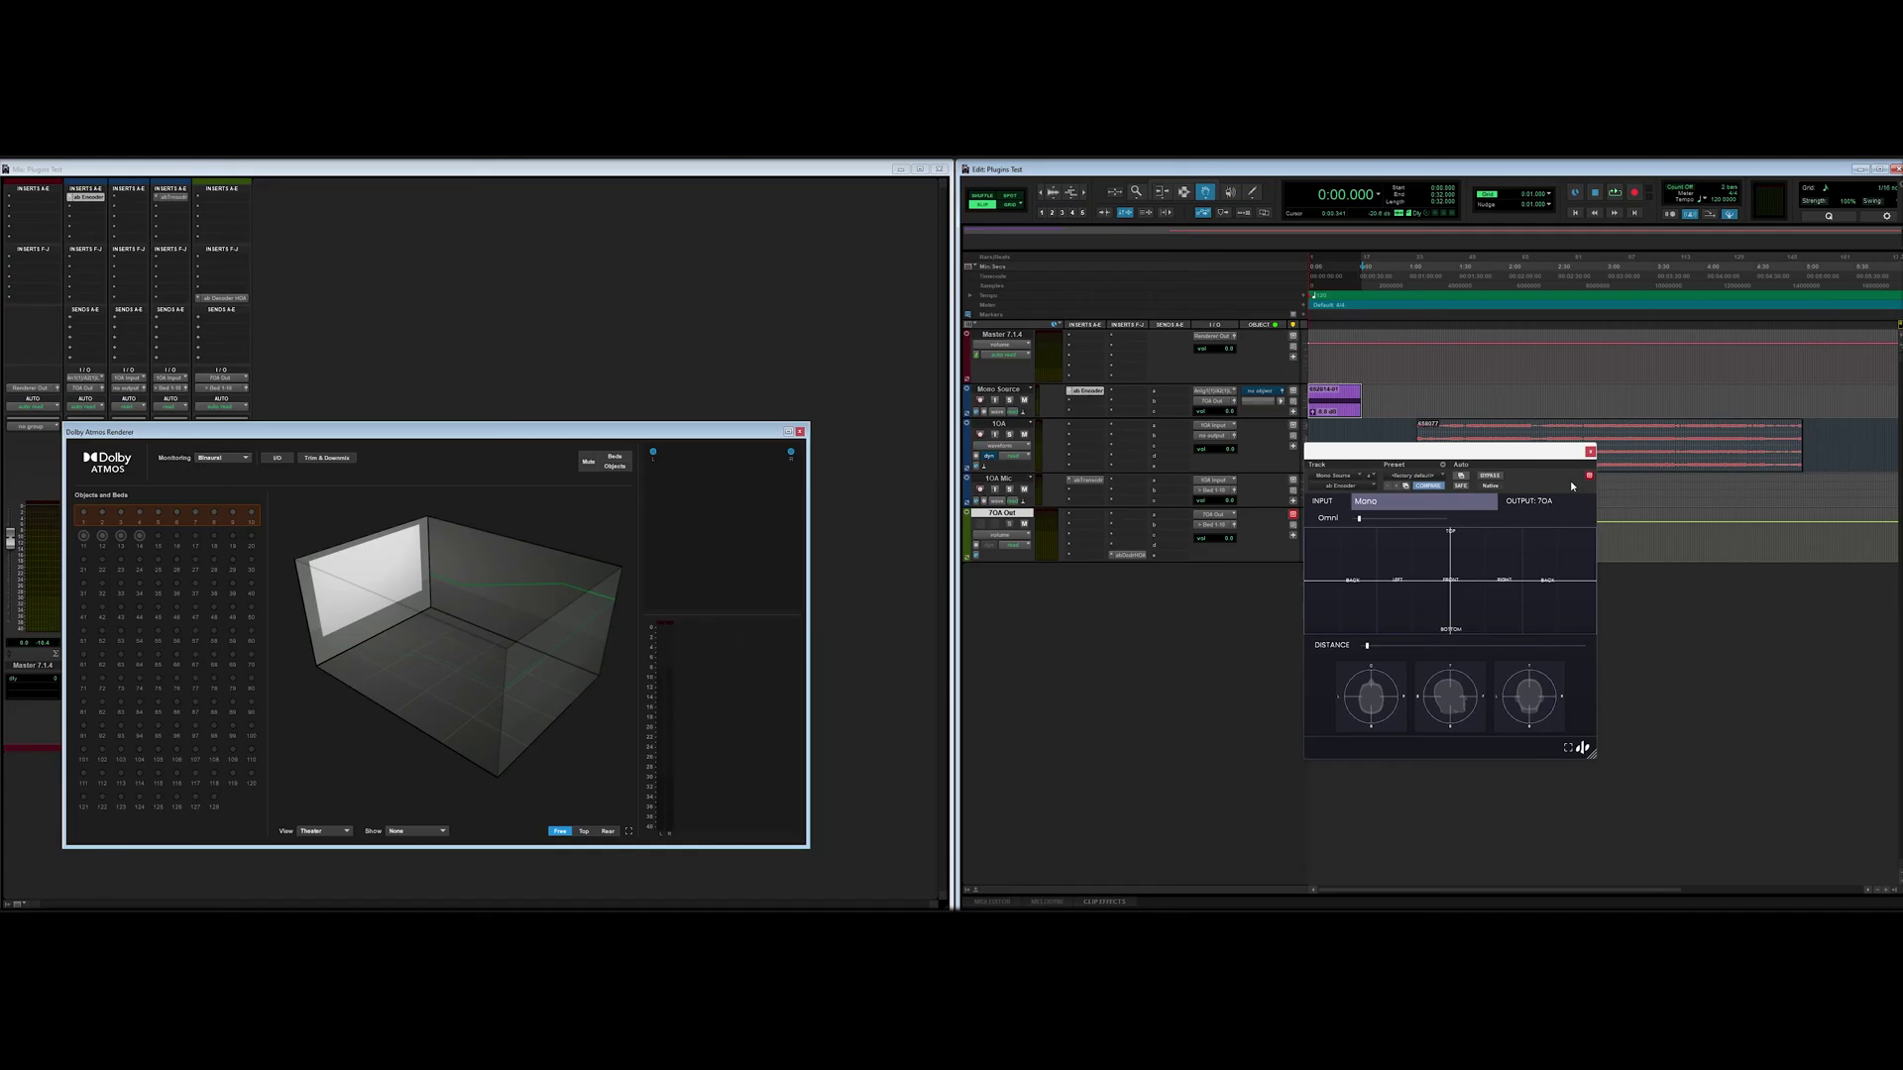
click(1129, 555)
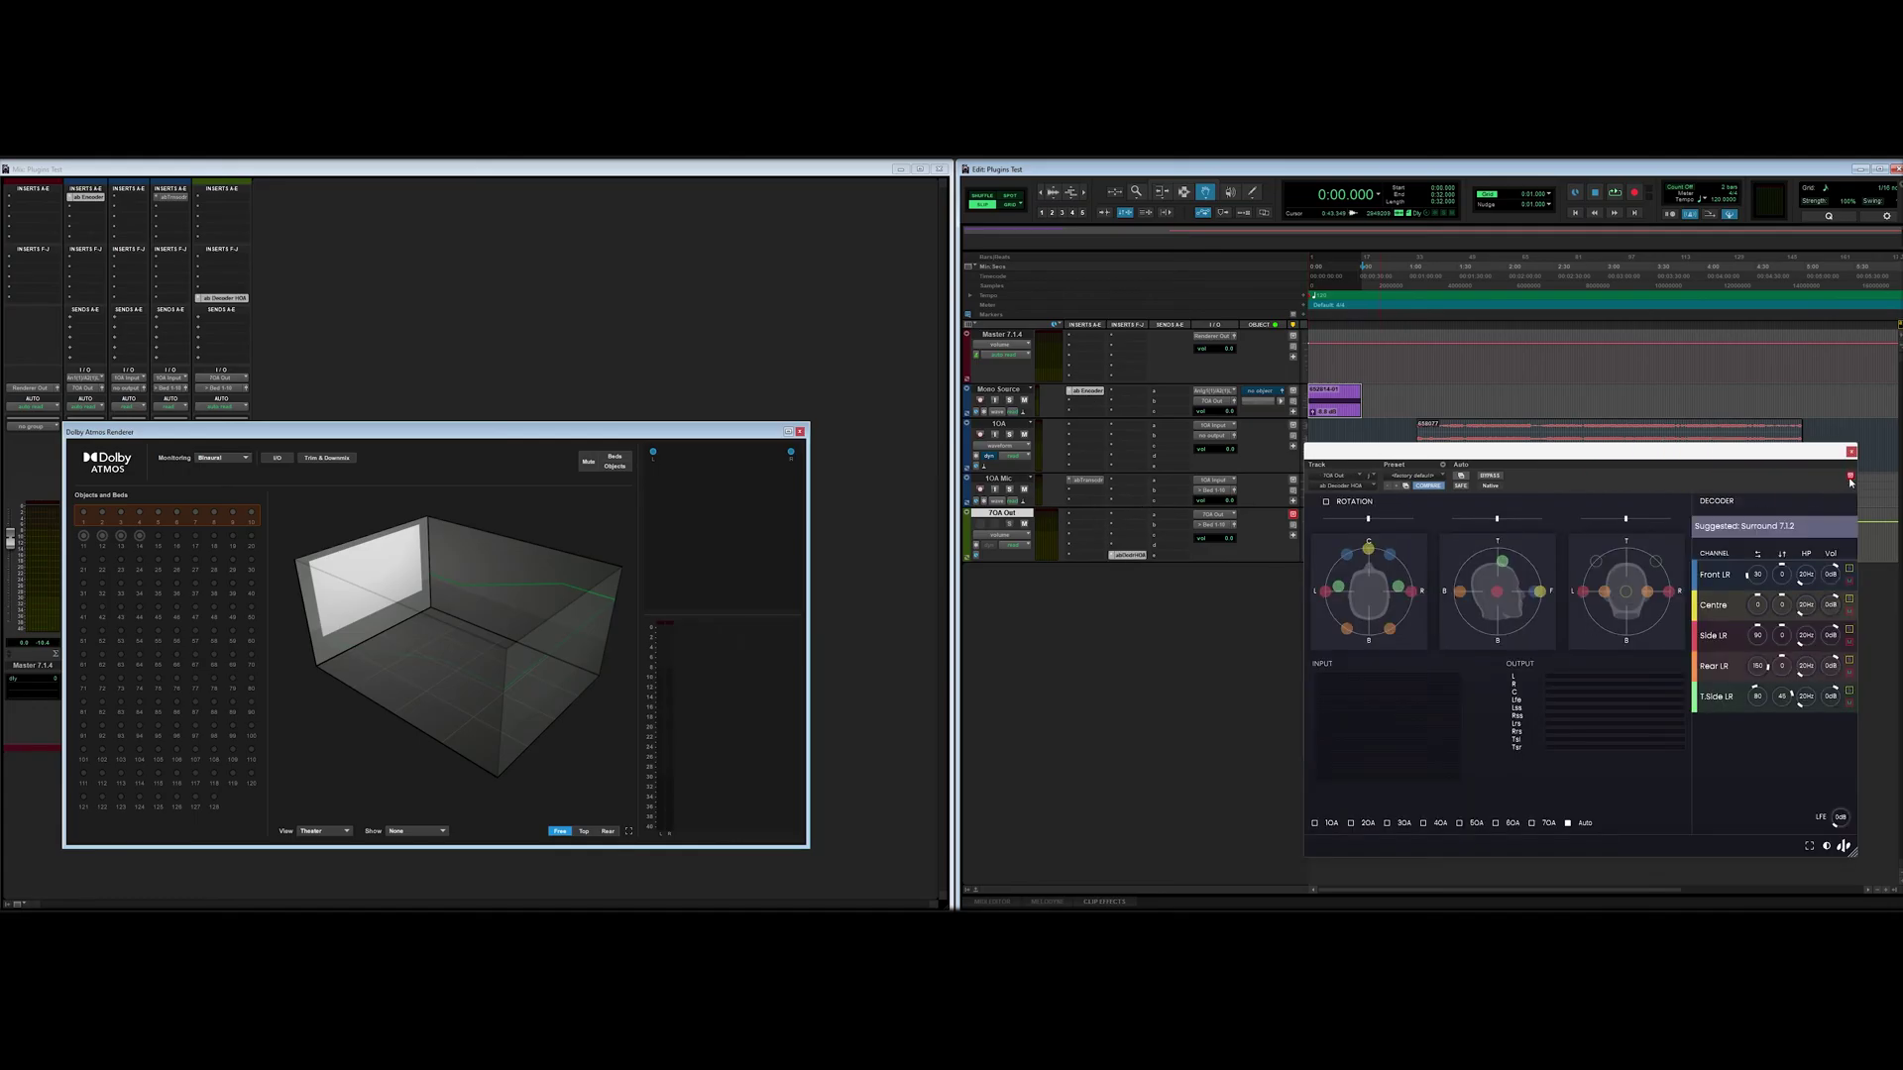
drag(1608, 446, 1691, 461)
drag(1359, 452, 1004, 513)
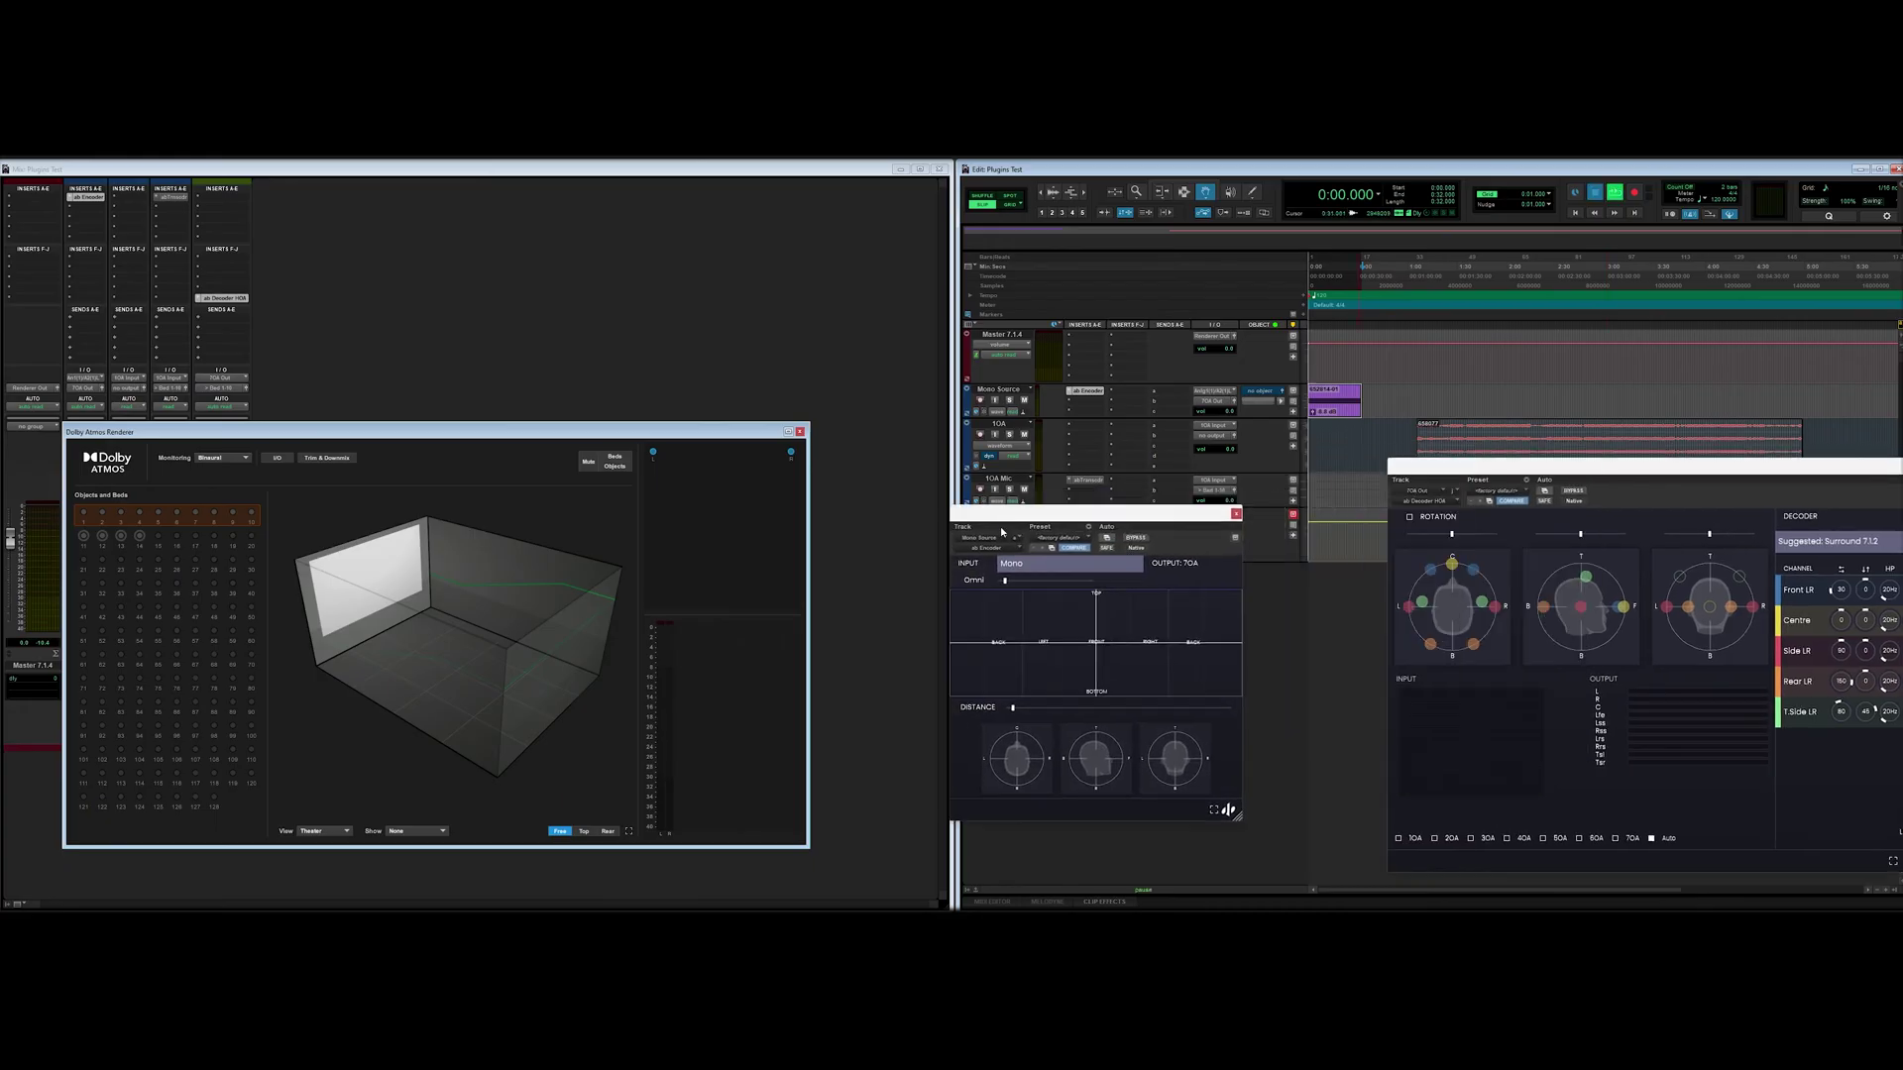
key(space)
drag(1171, 634, 1159, 635)
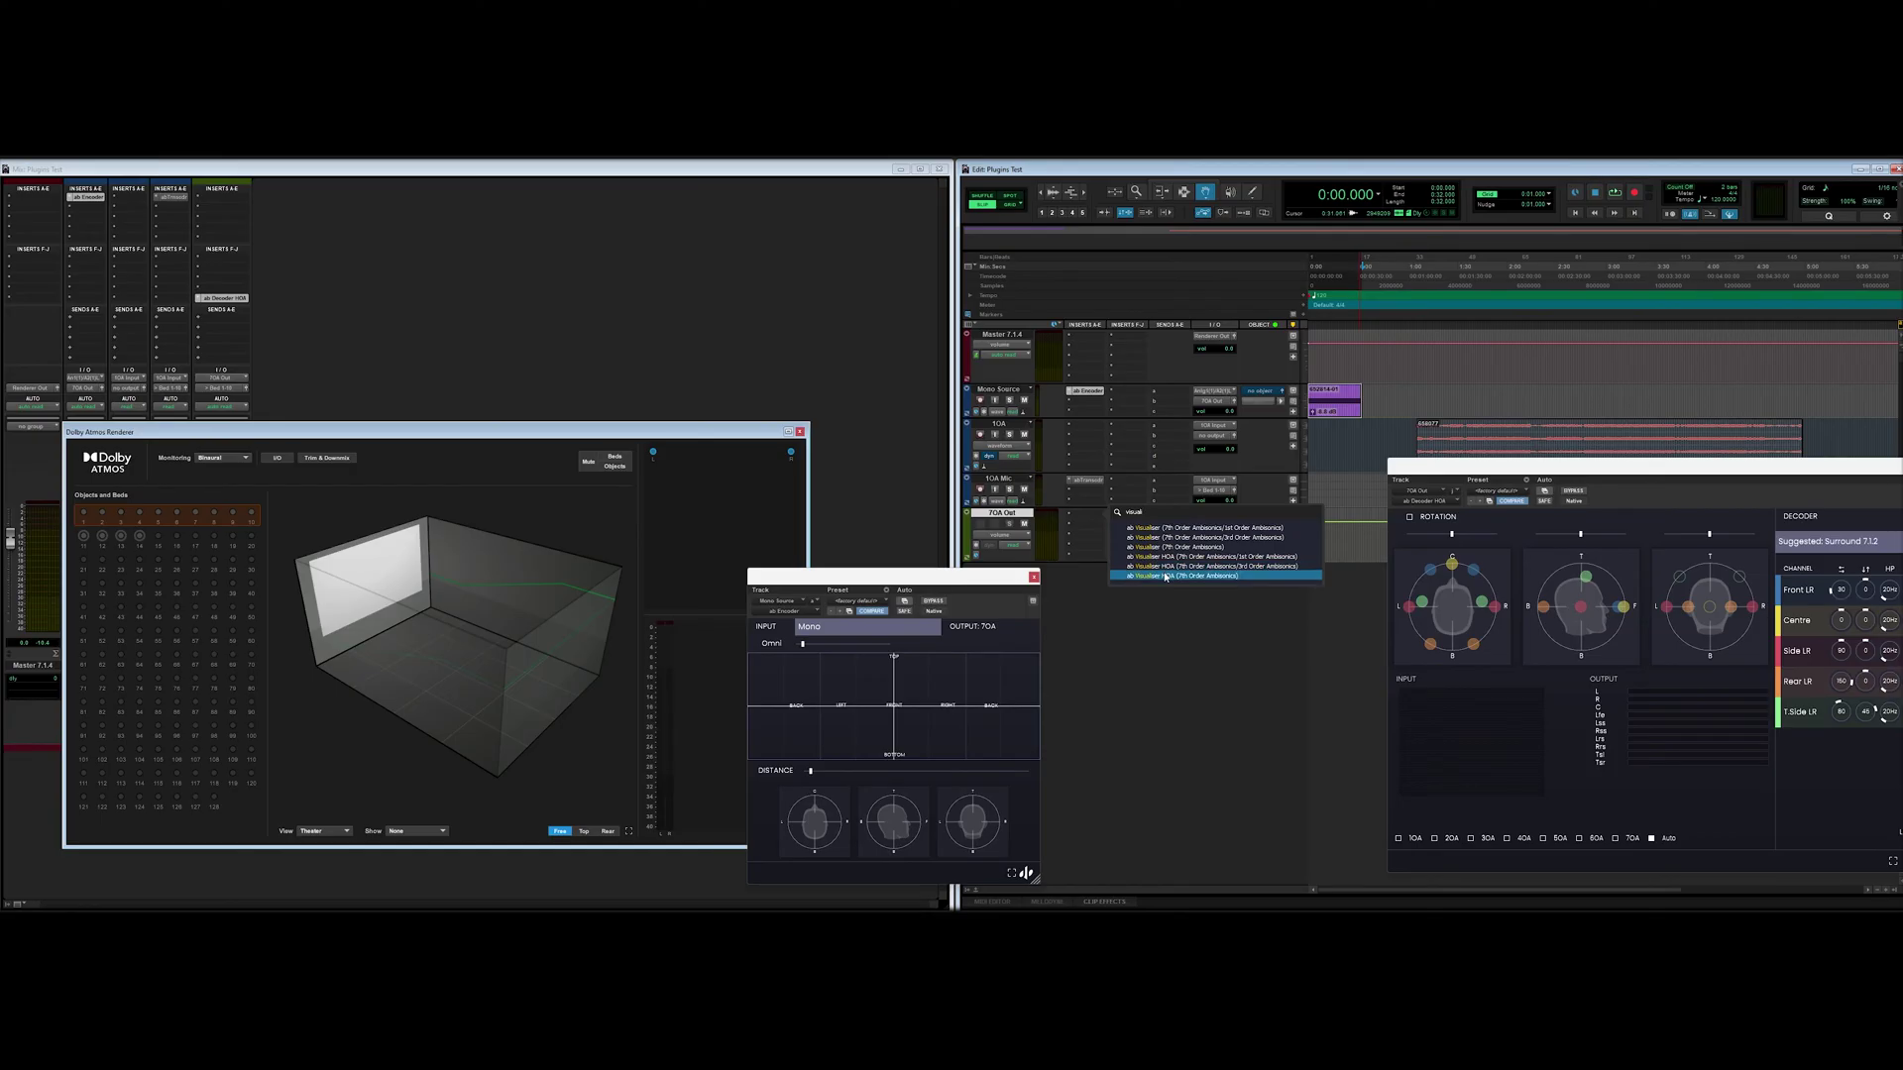
Insert the ab Visualiser HOA (7th Order Ambisonics) on the 7OA Out track and arrange it between the encoder and decoder windows
click(1166, 576)
drag(1345, 452, 924, 341)
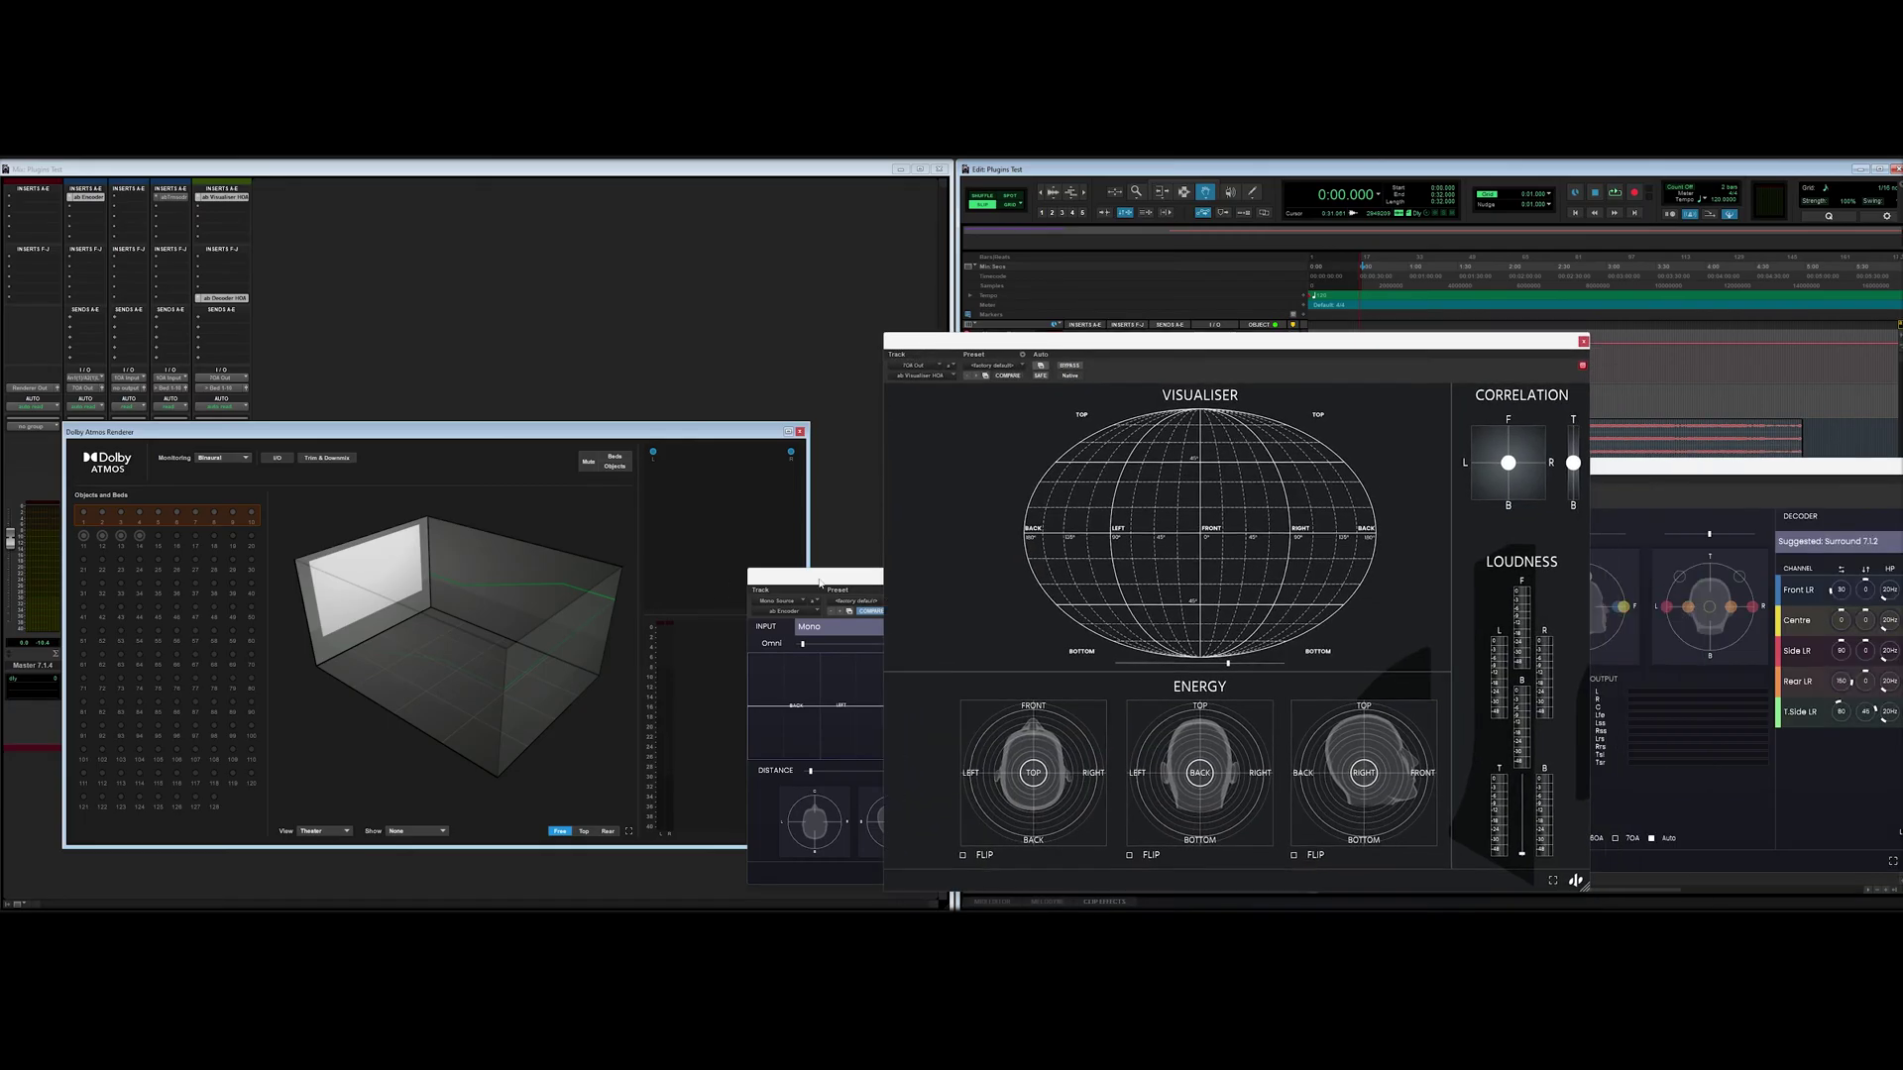
drag(819, 583, 496, 512)
drag(978, 346, 886, 314)
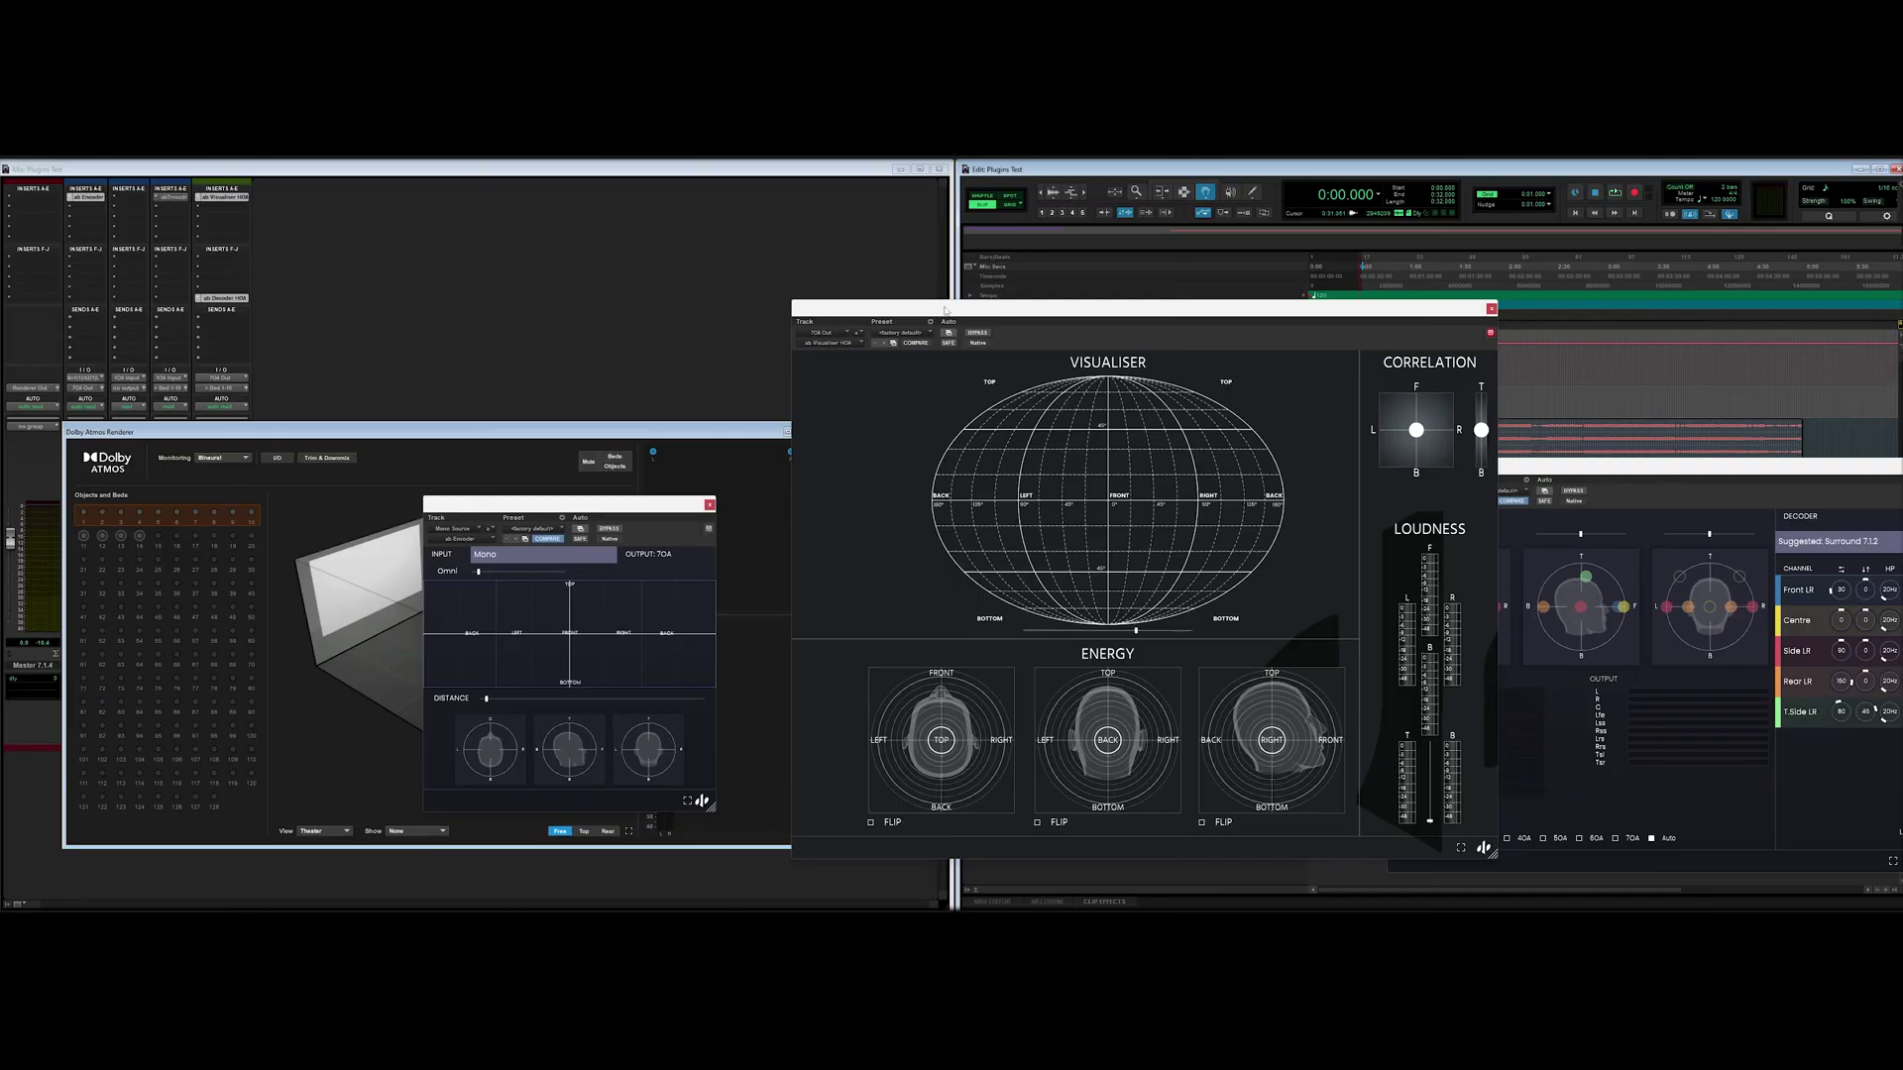
drag(944, 311, 855, 311)
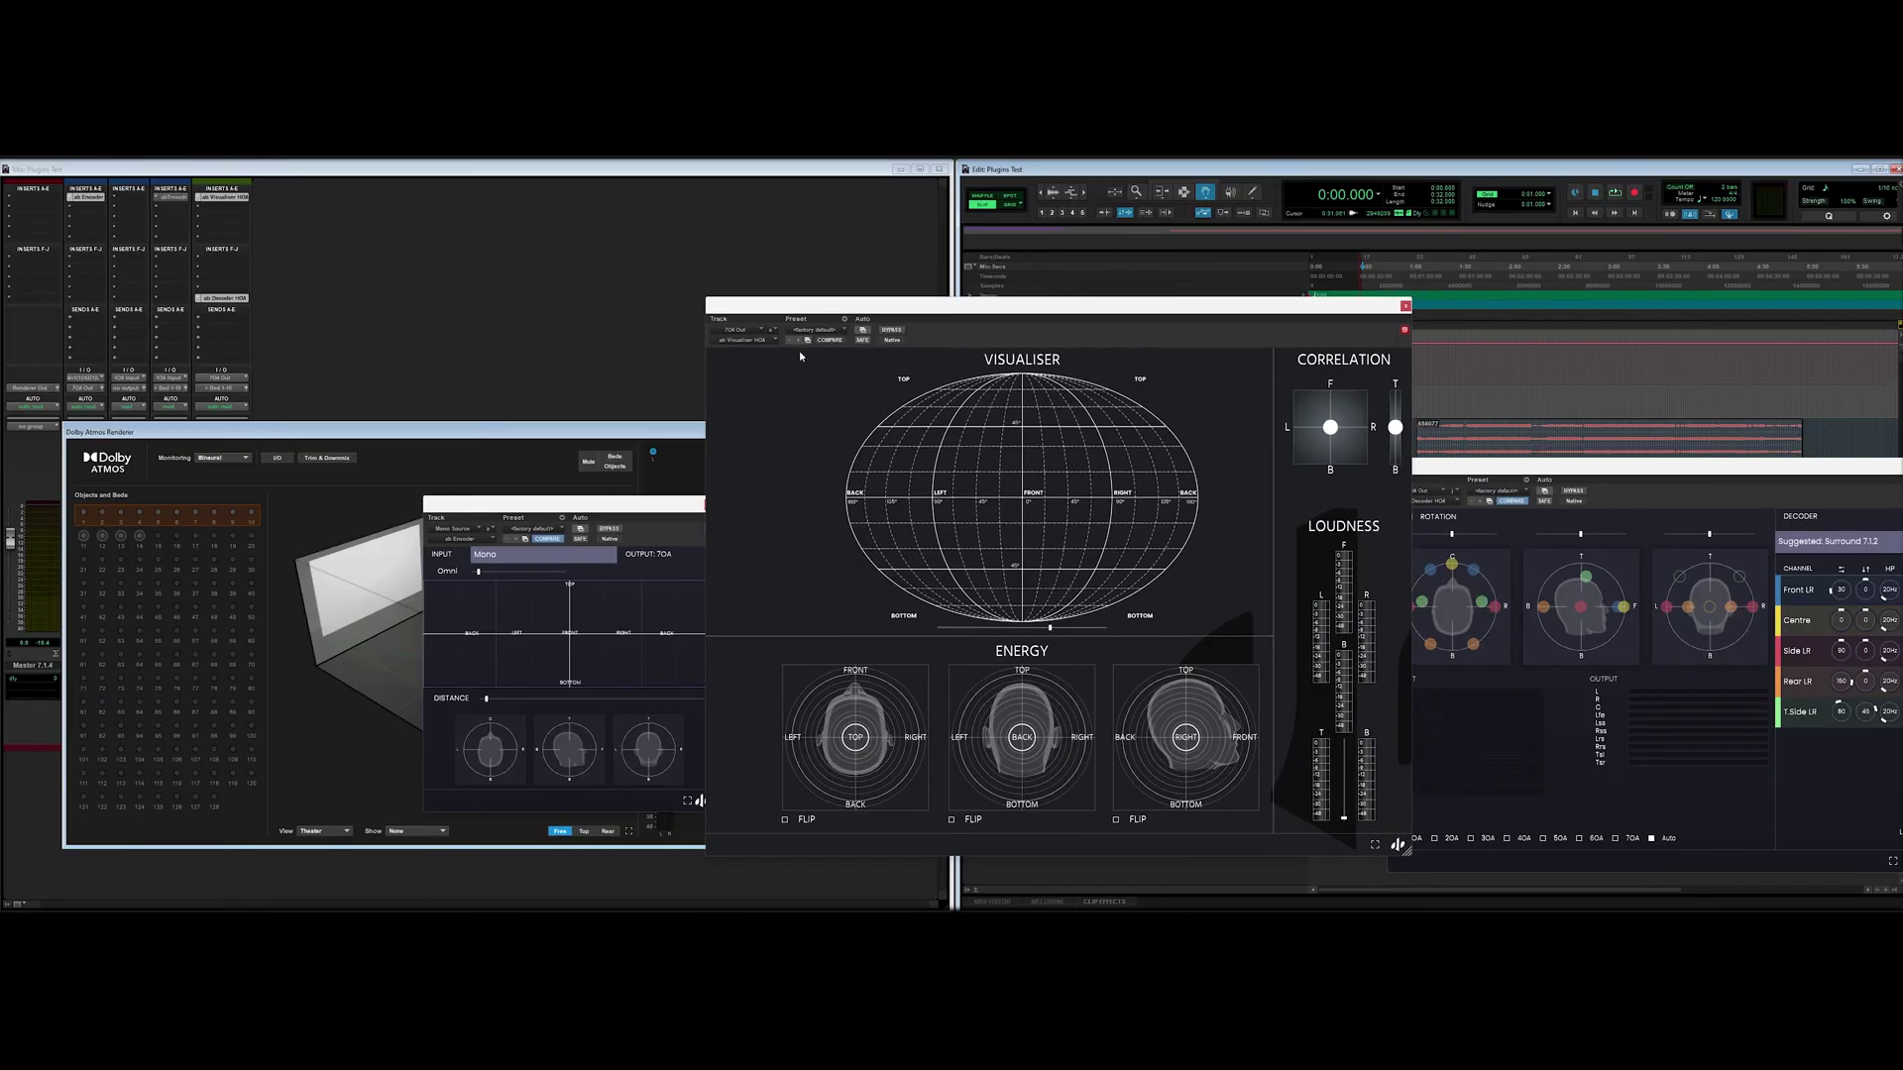
drag(558, 515, 251, 339)
drag(914, 315, 758, 265)
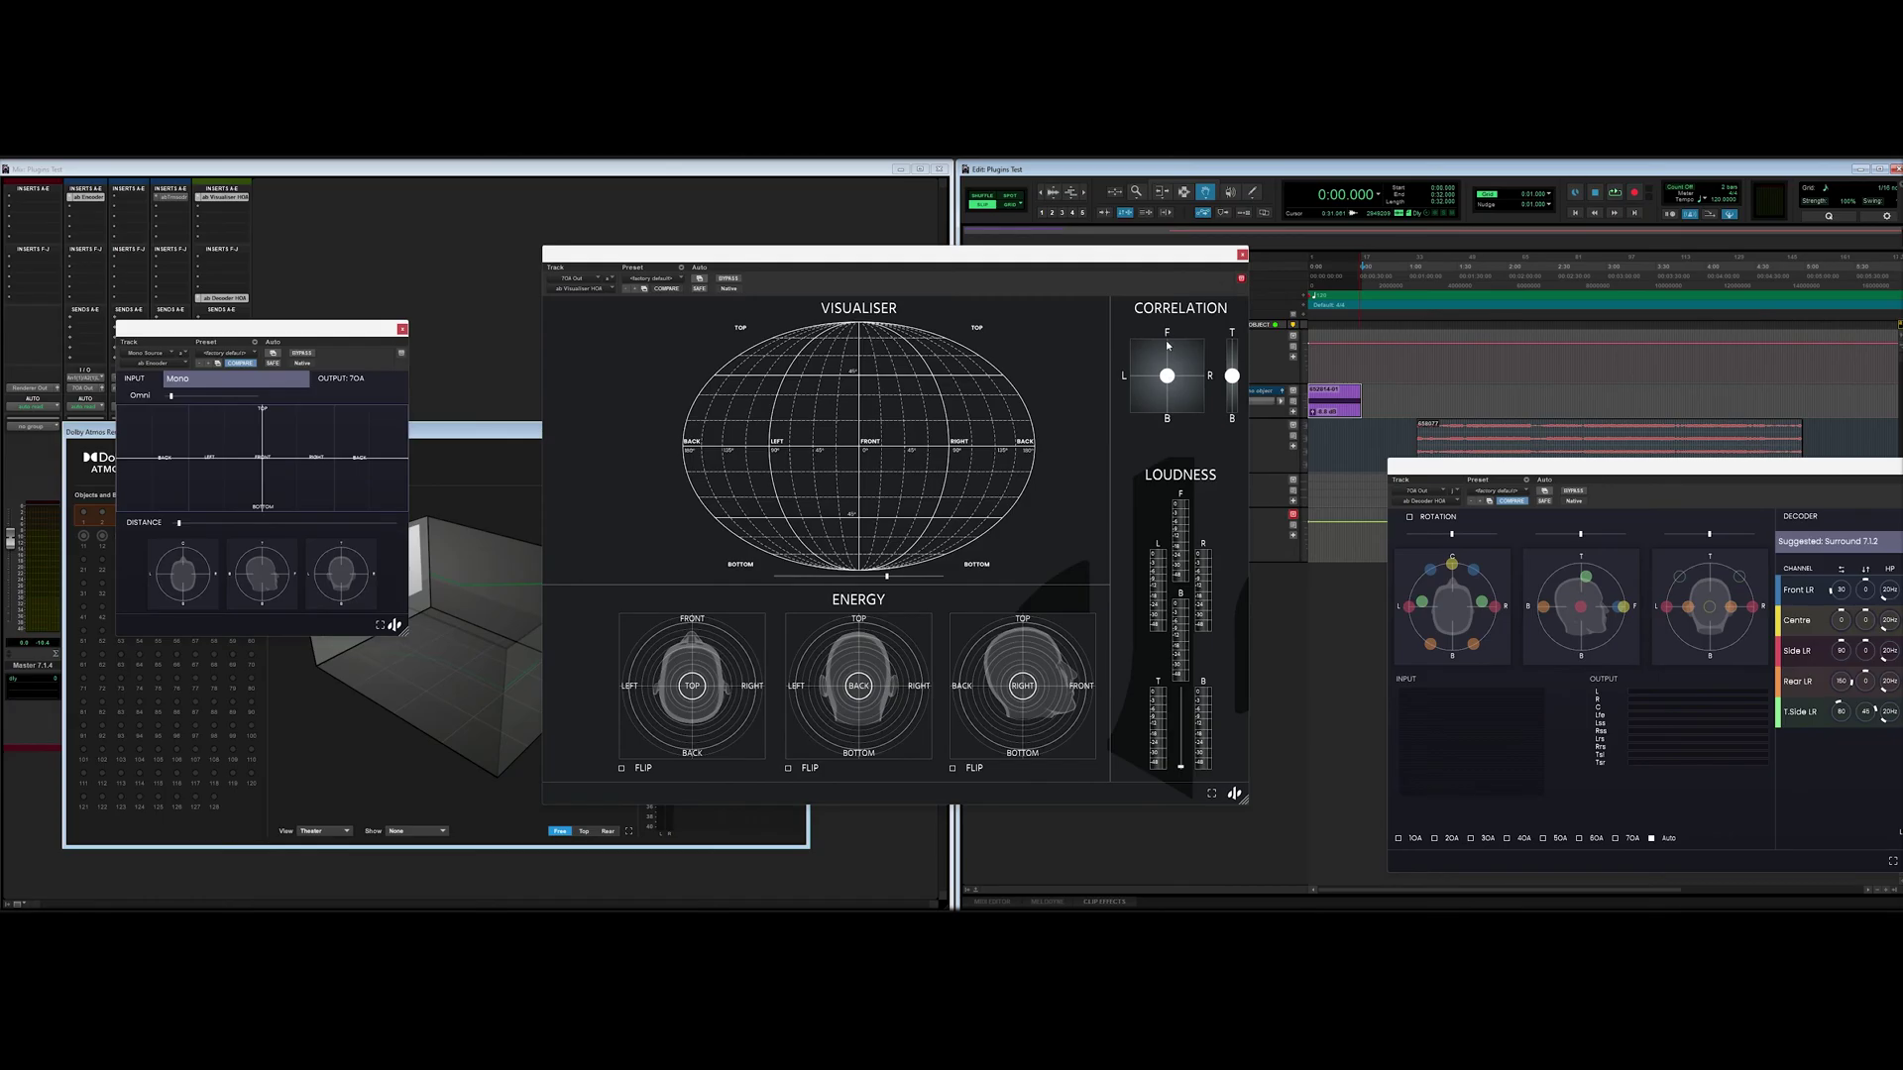
Play the source while examining the visualiser, toggling the Flip option on the Right and Back energy views
key(space)
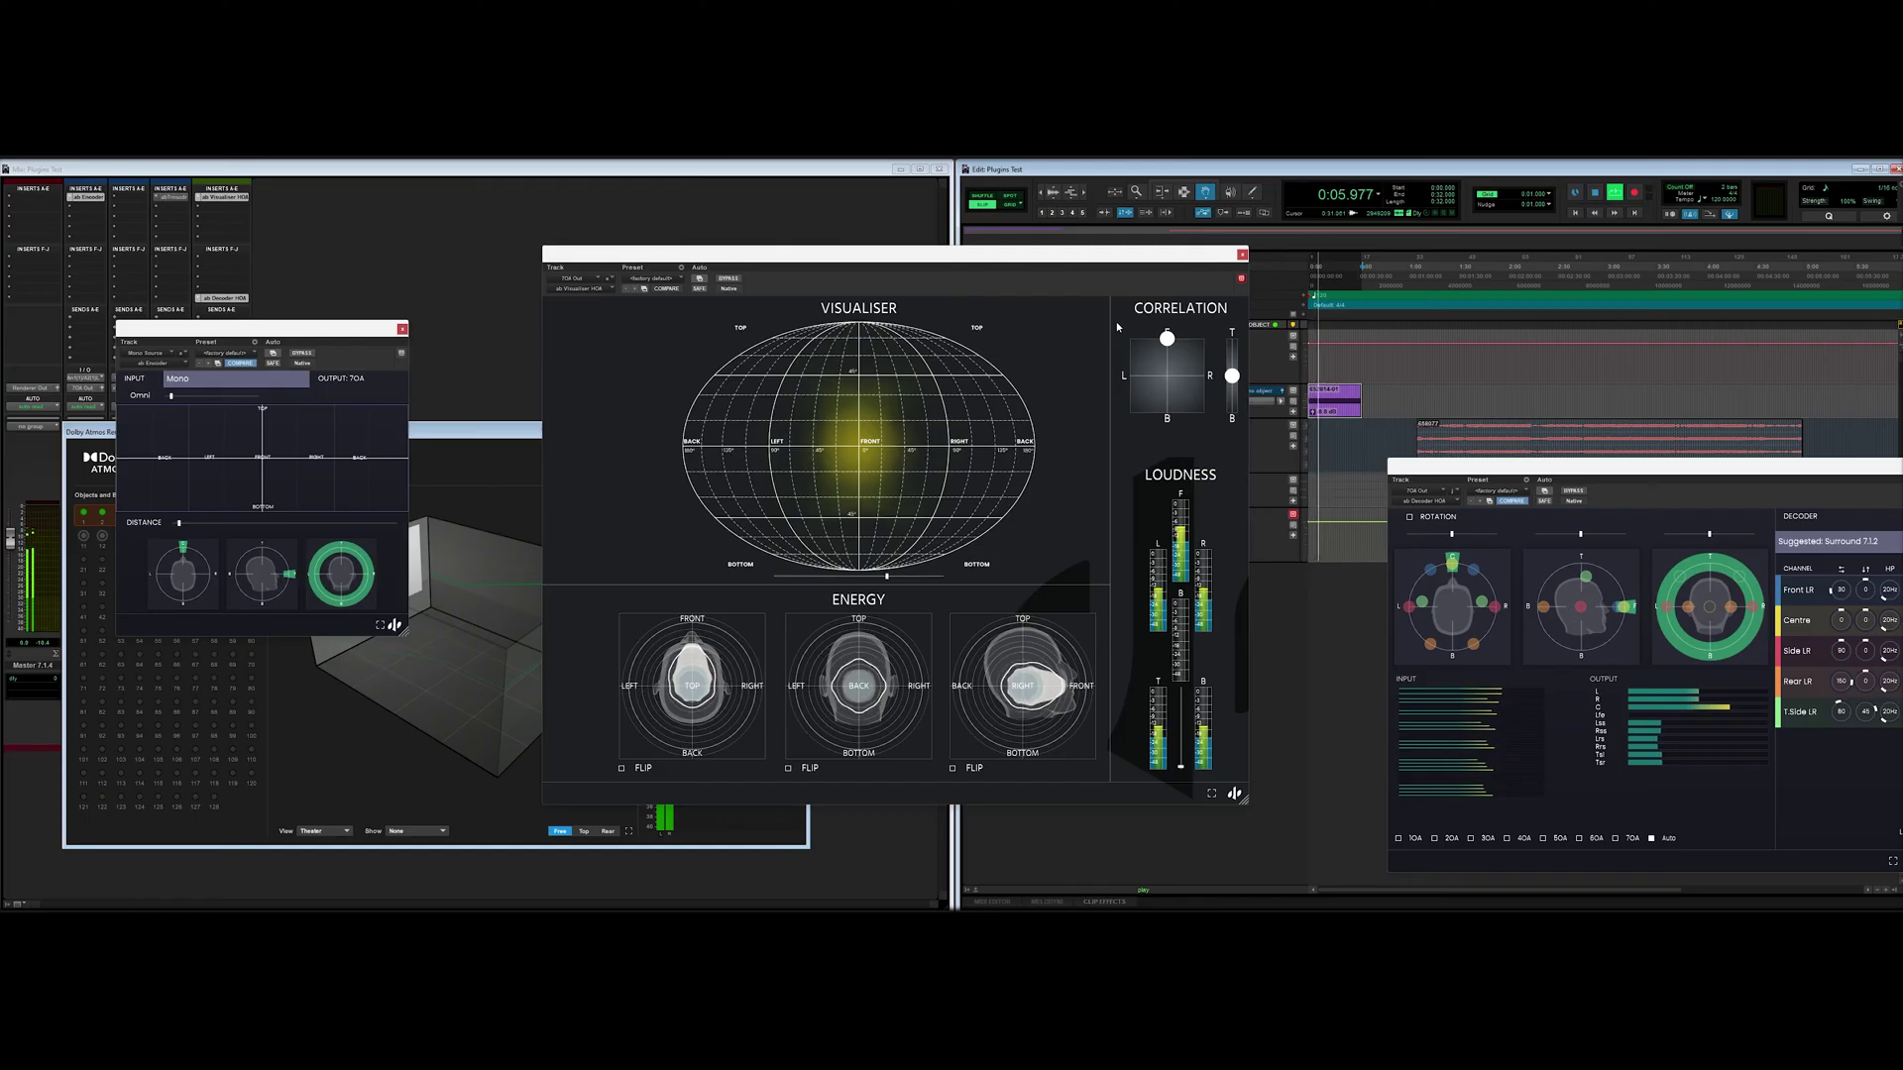
key(space)
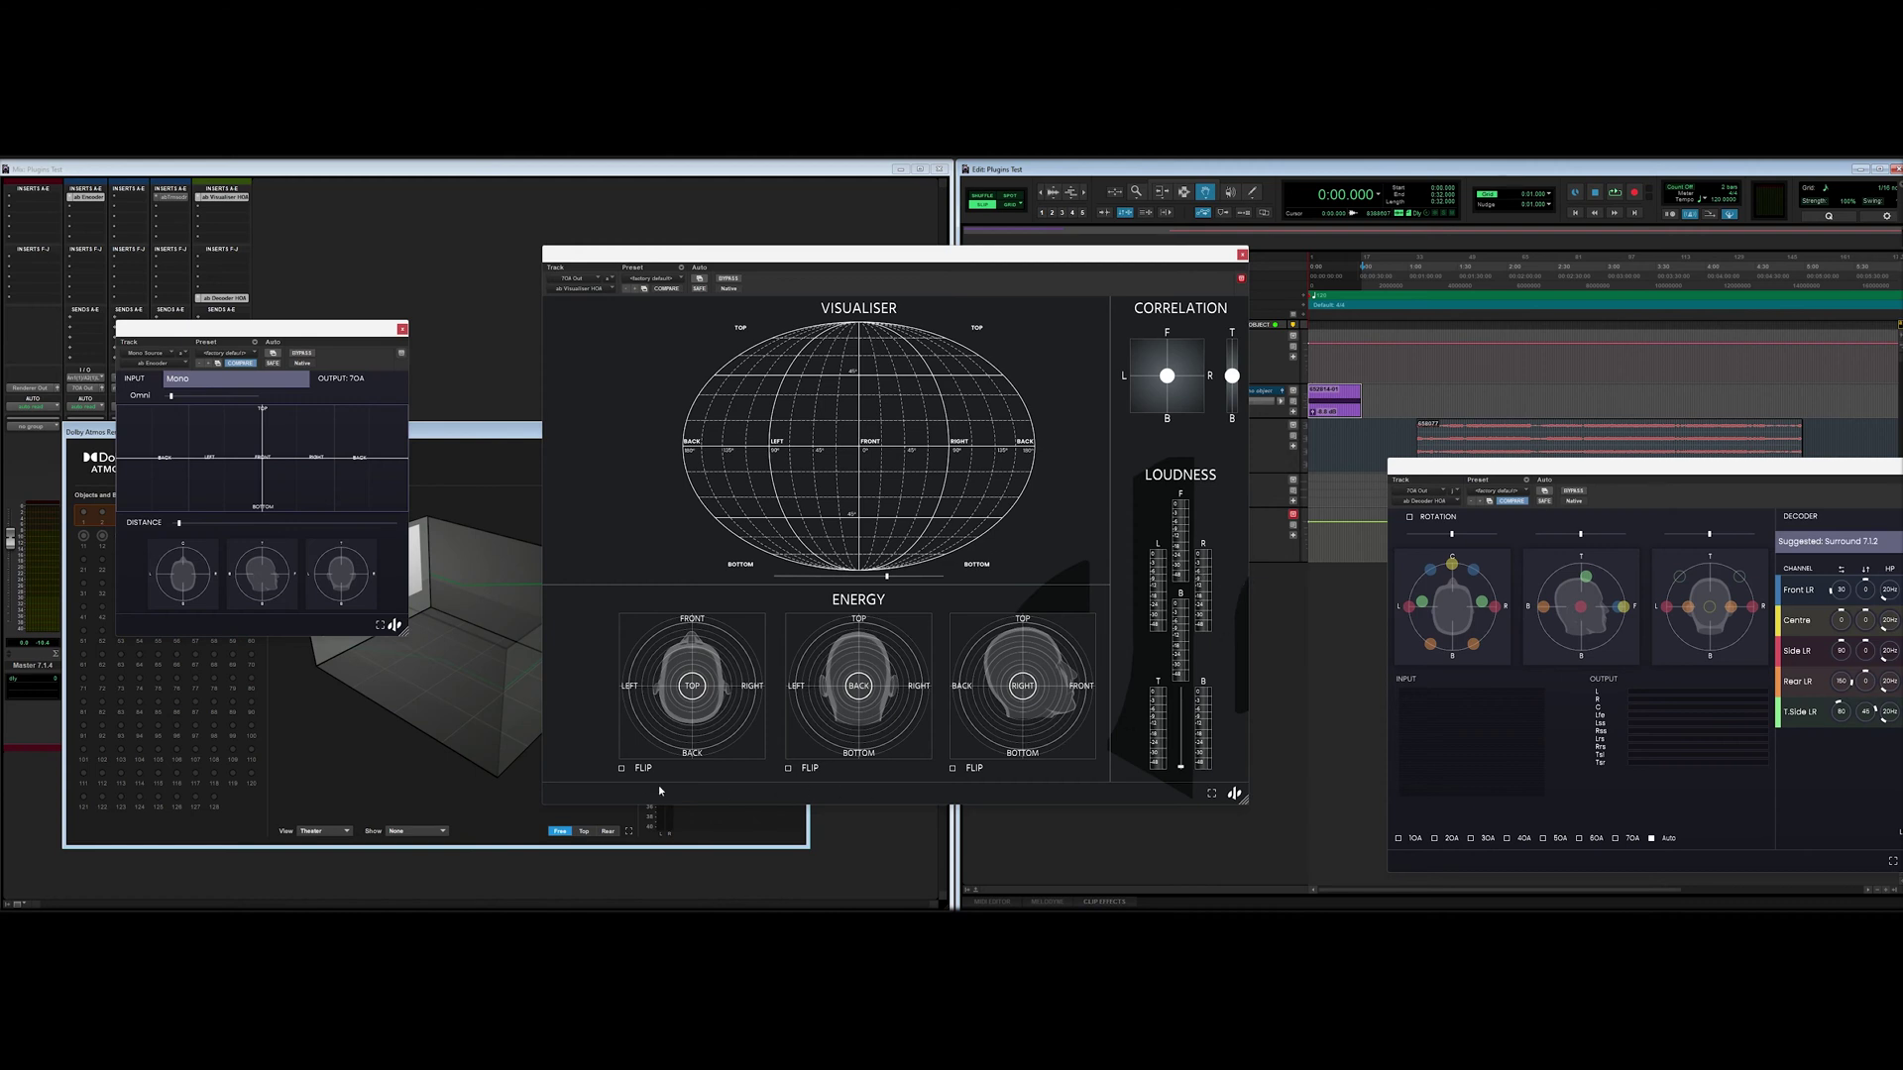
click(954, 770)
click(954, 770)
key(space)
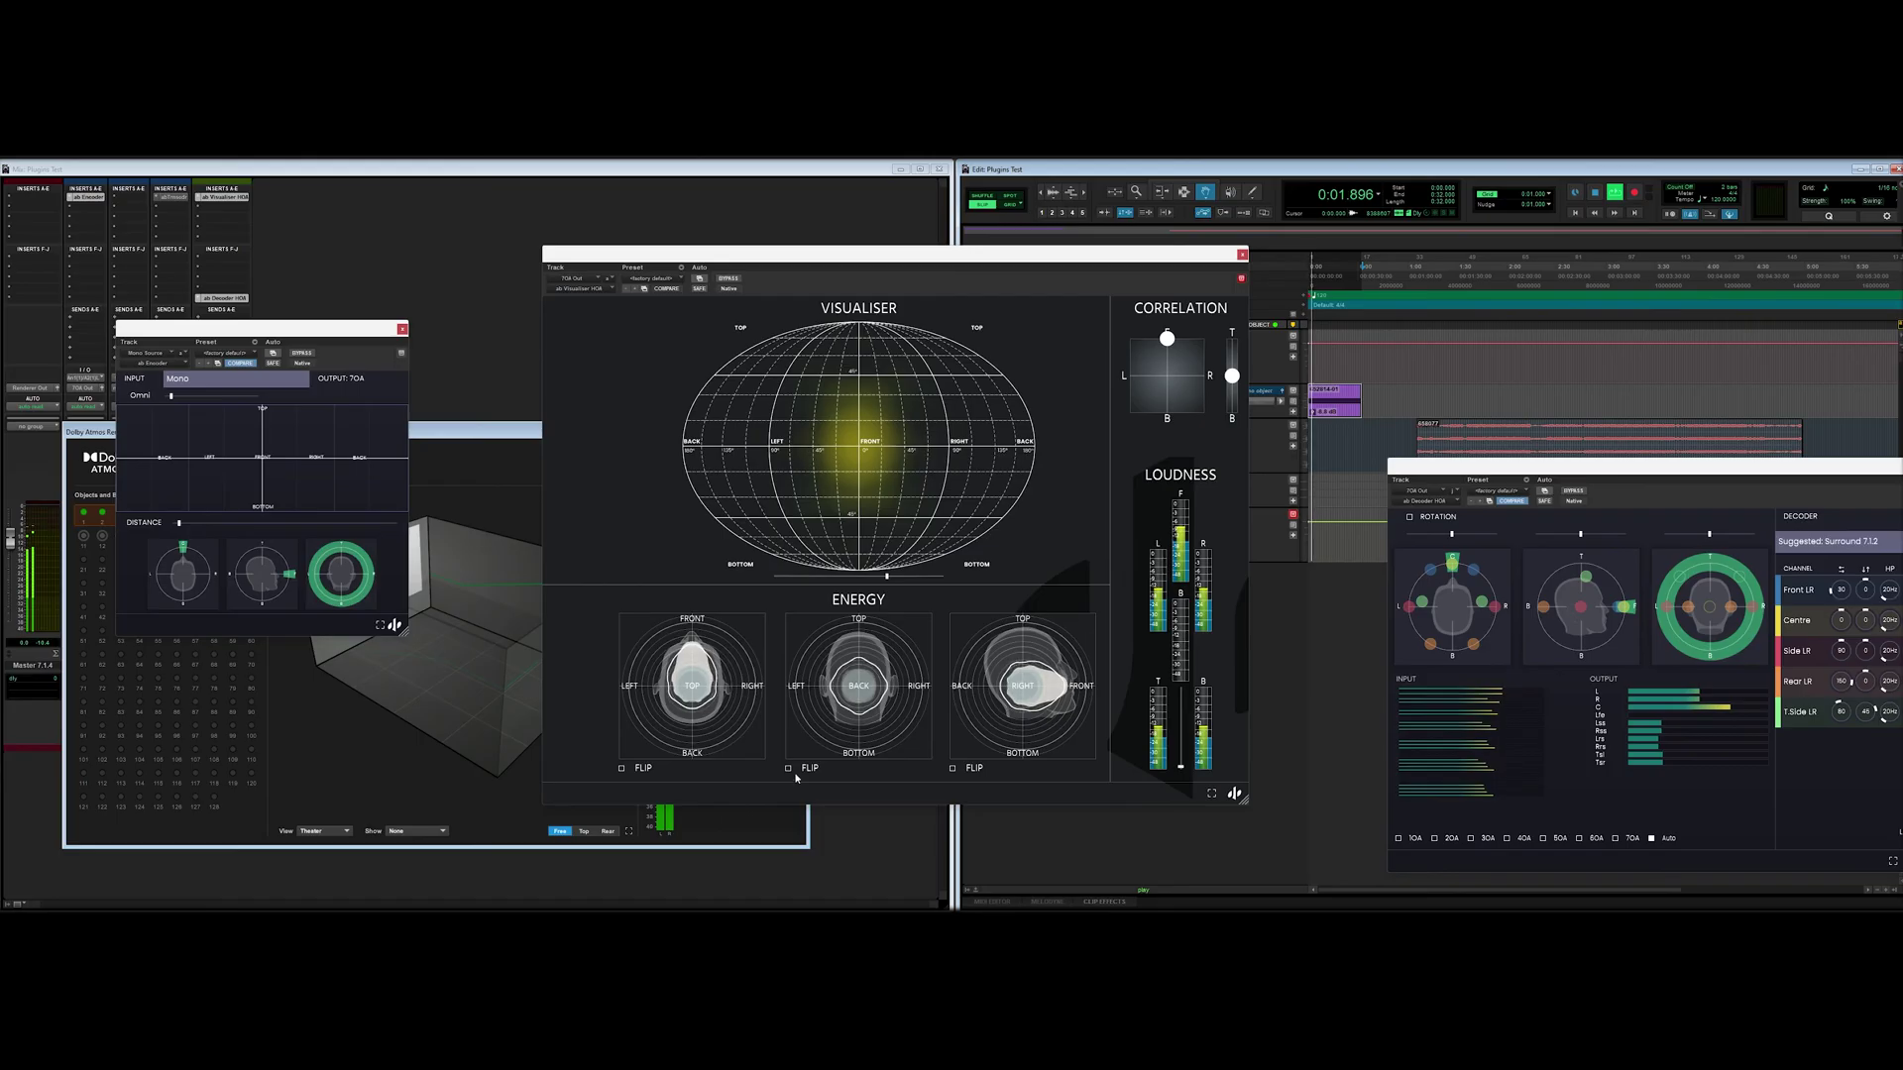
click(954, 769)
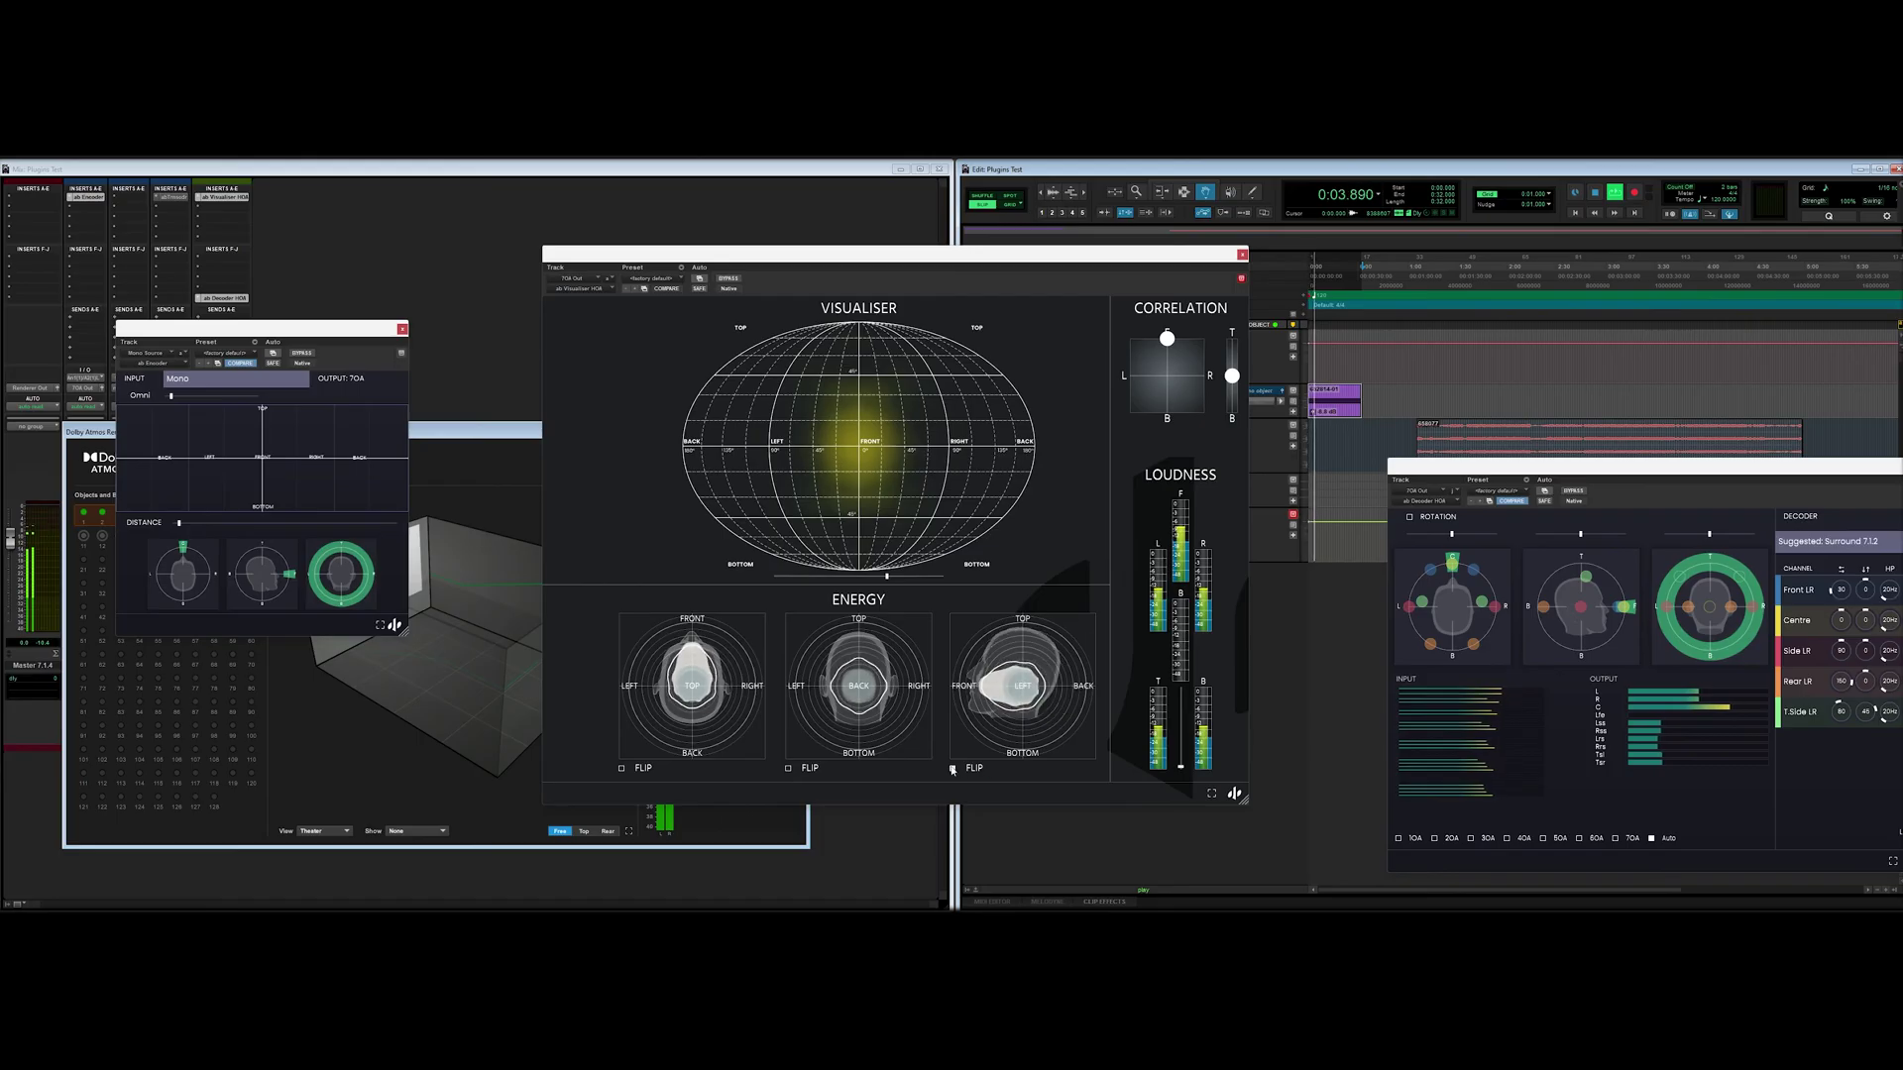
click(954, 769)
click(789, 769)
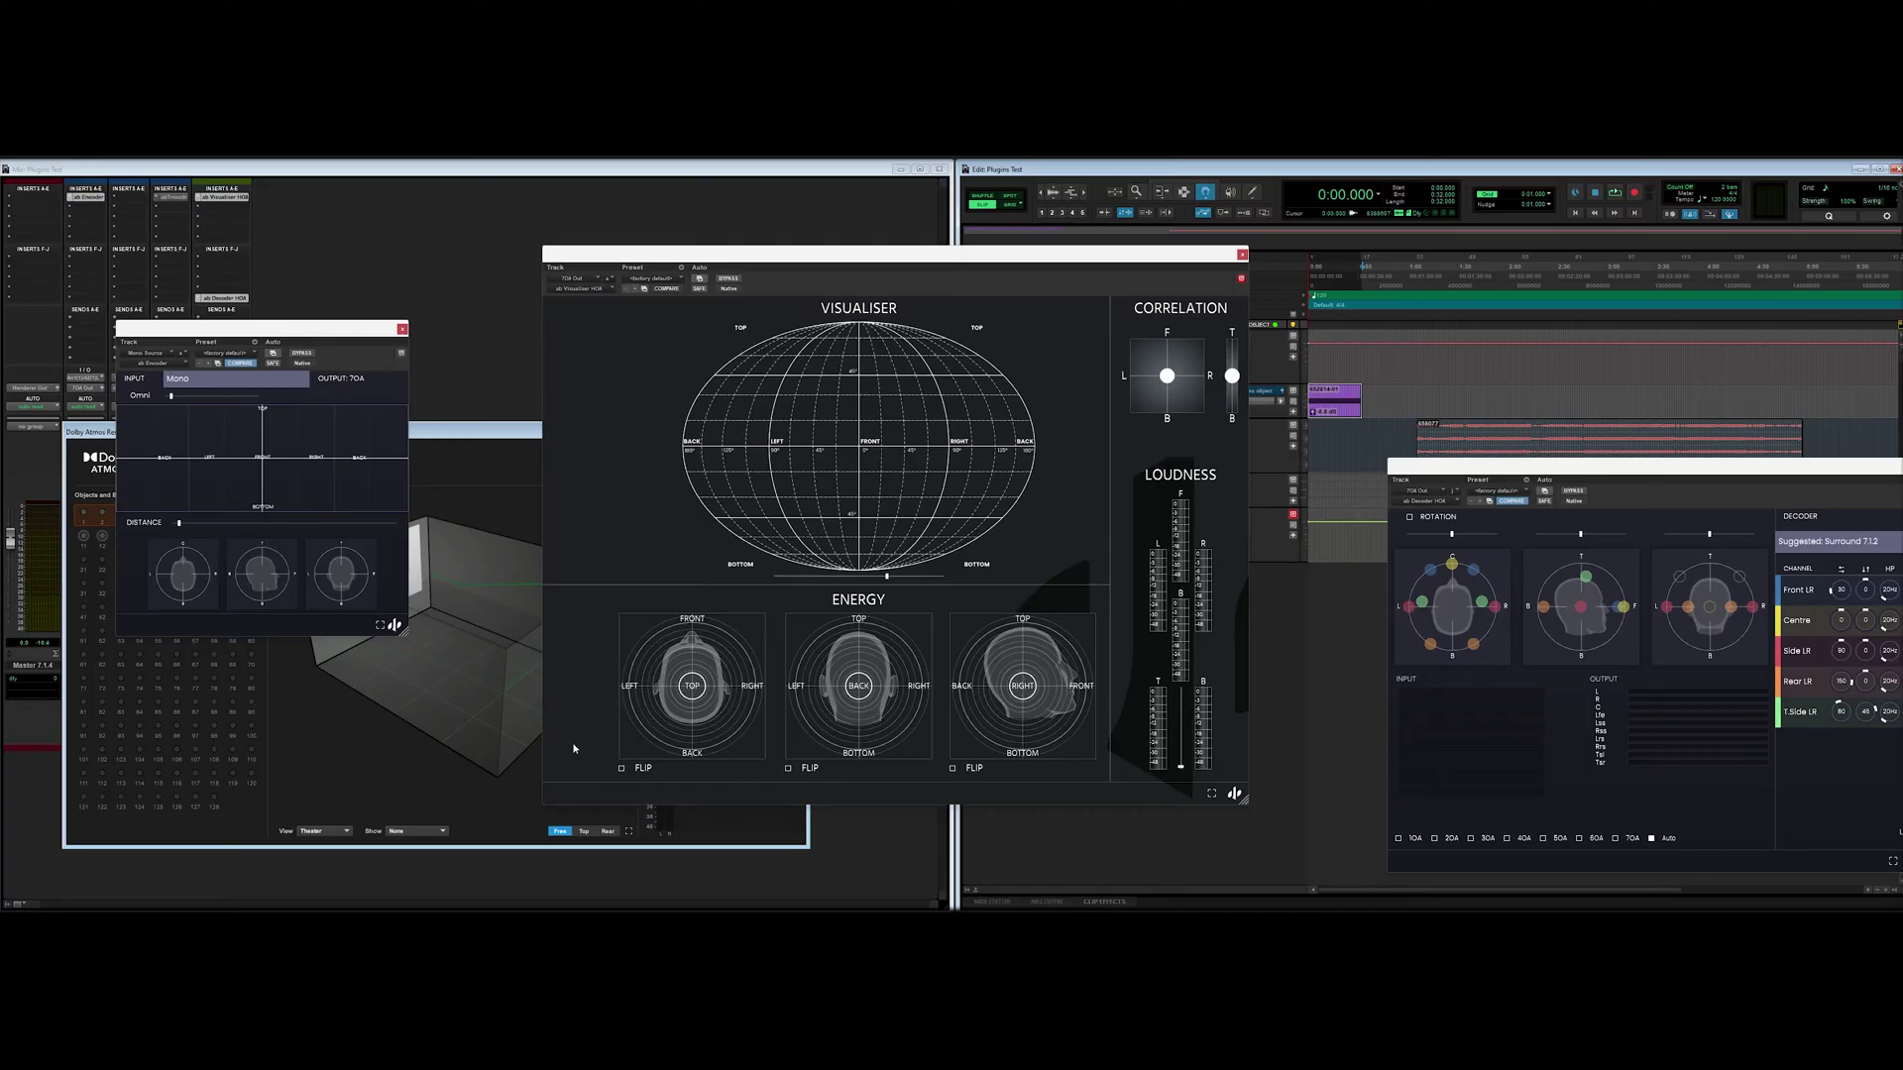
Play the source and pan it in the encoder to the left, to the right and upwards to compare the visualiser
drag(256, 328, 225, 315)
key(space)
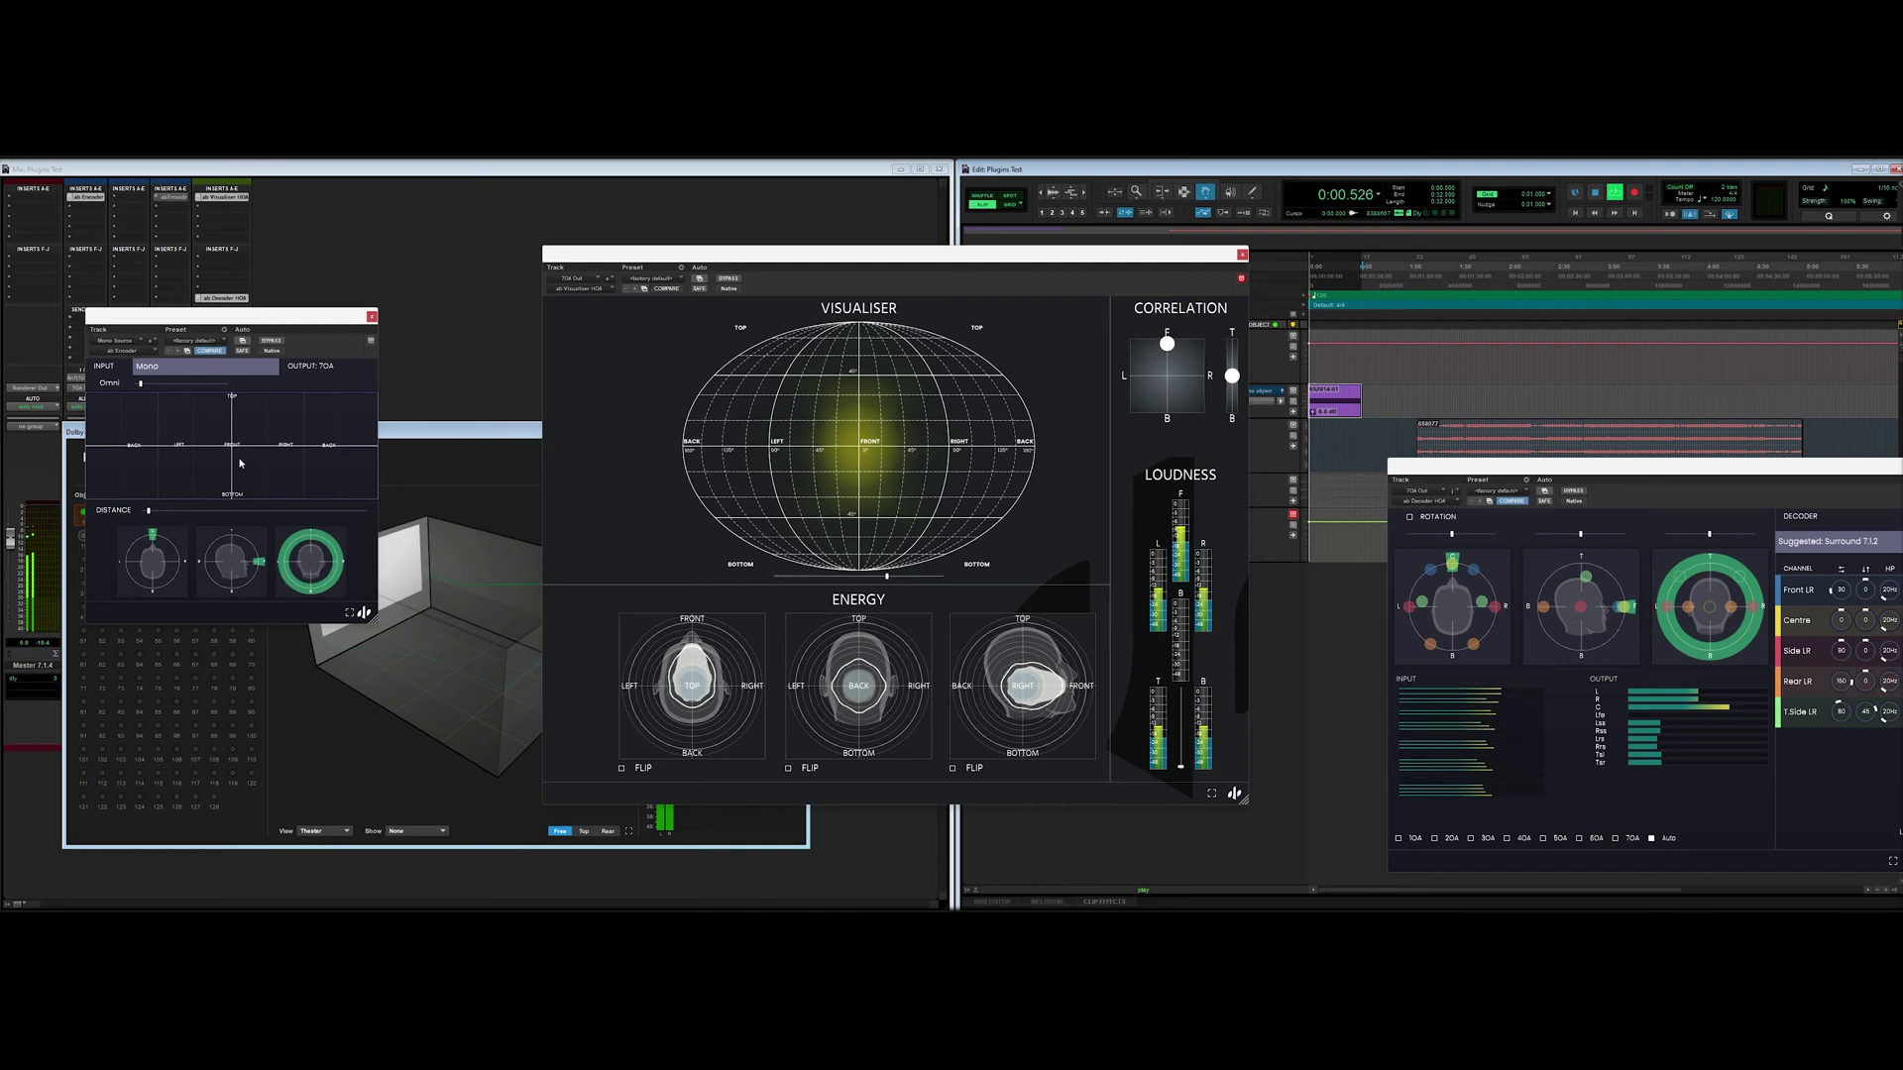
drag(226, 446, 192, 444)
click(301, 448)
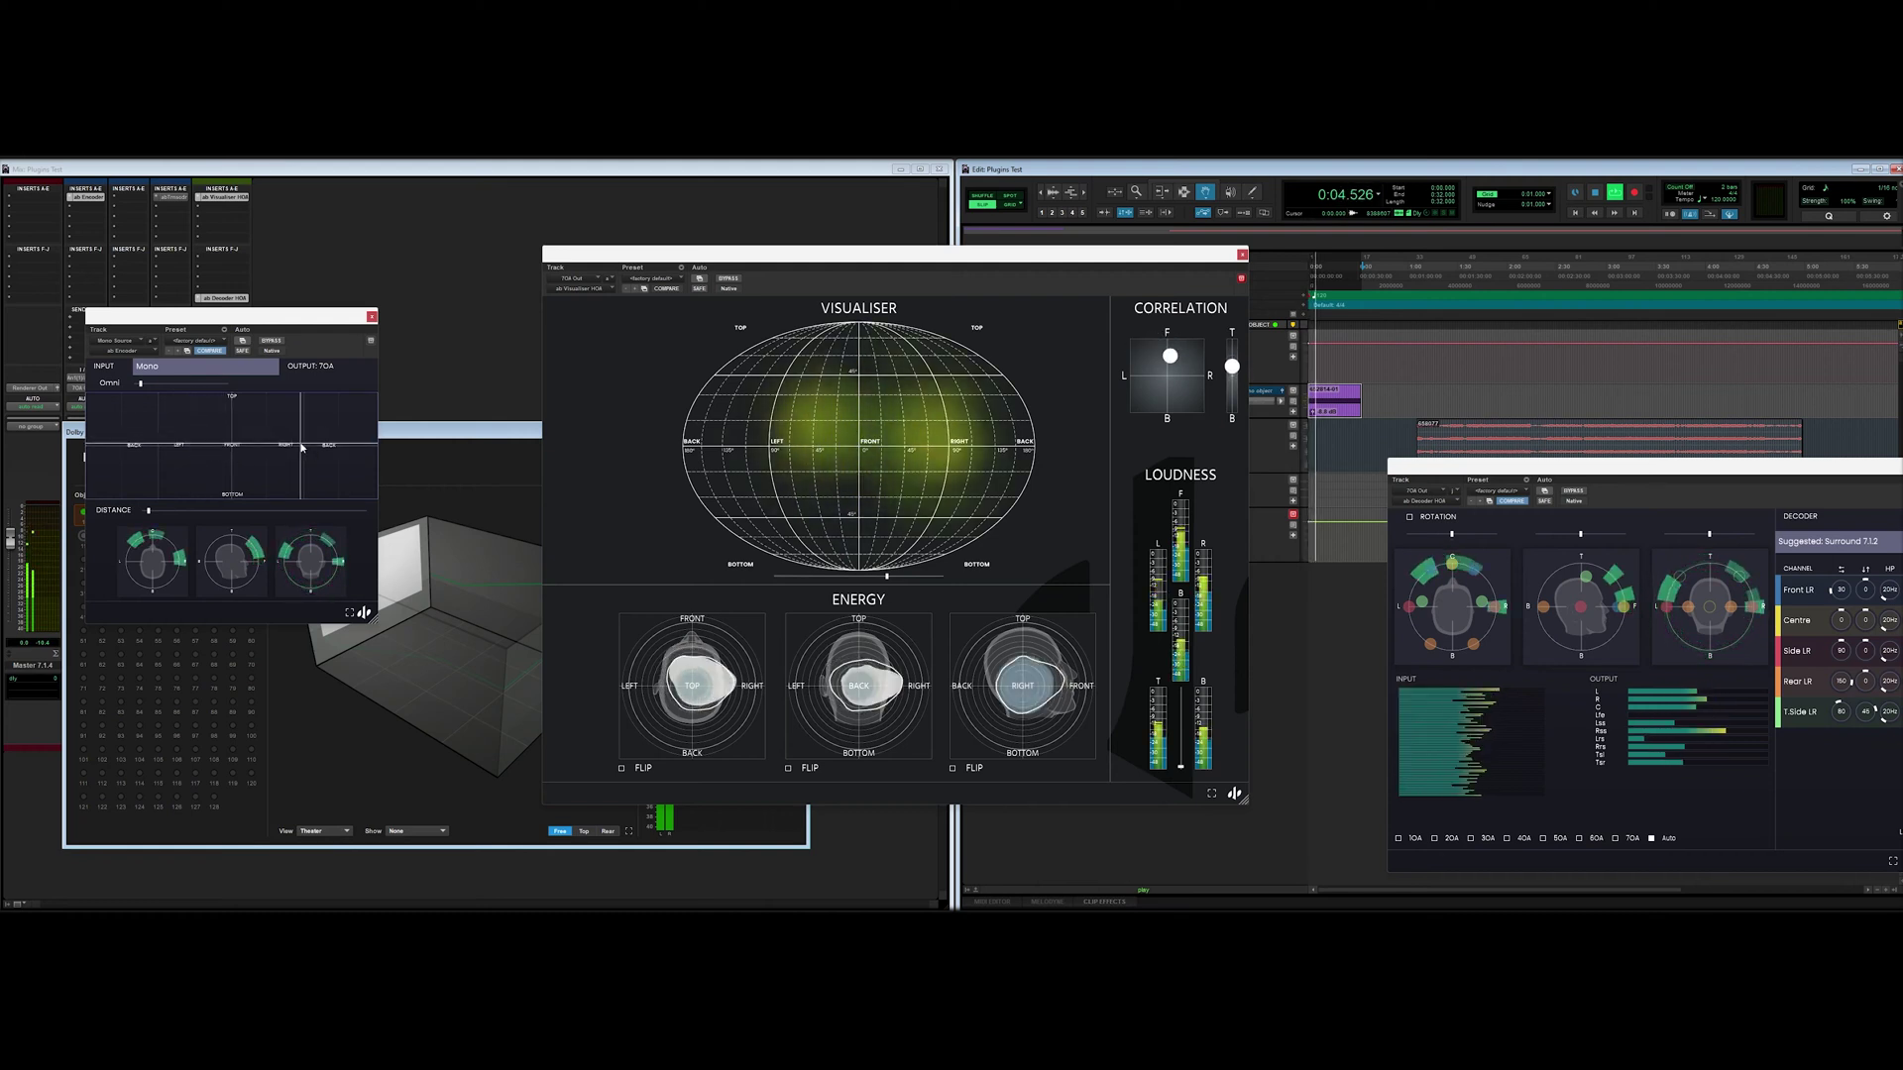
drag(302, 451, 200, 421)
key(space)
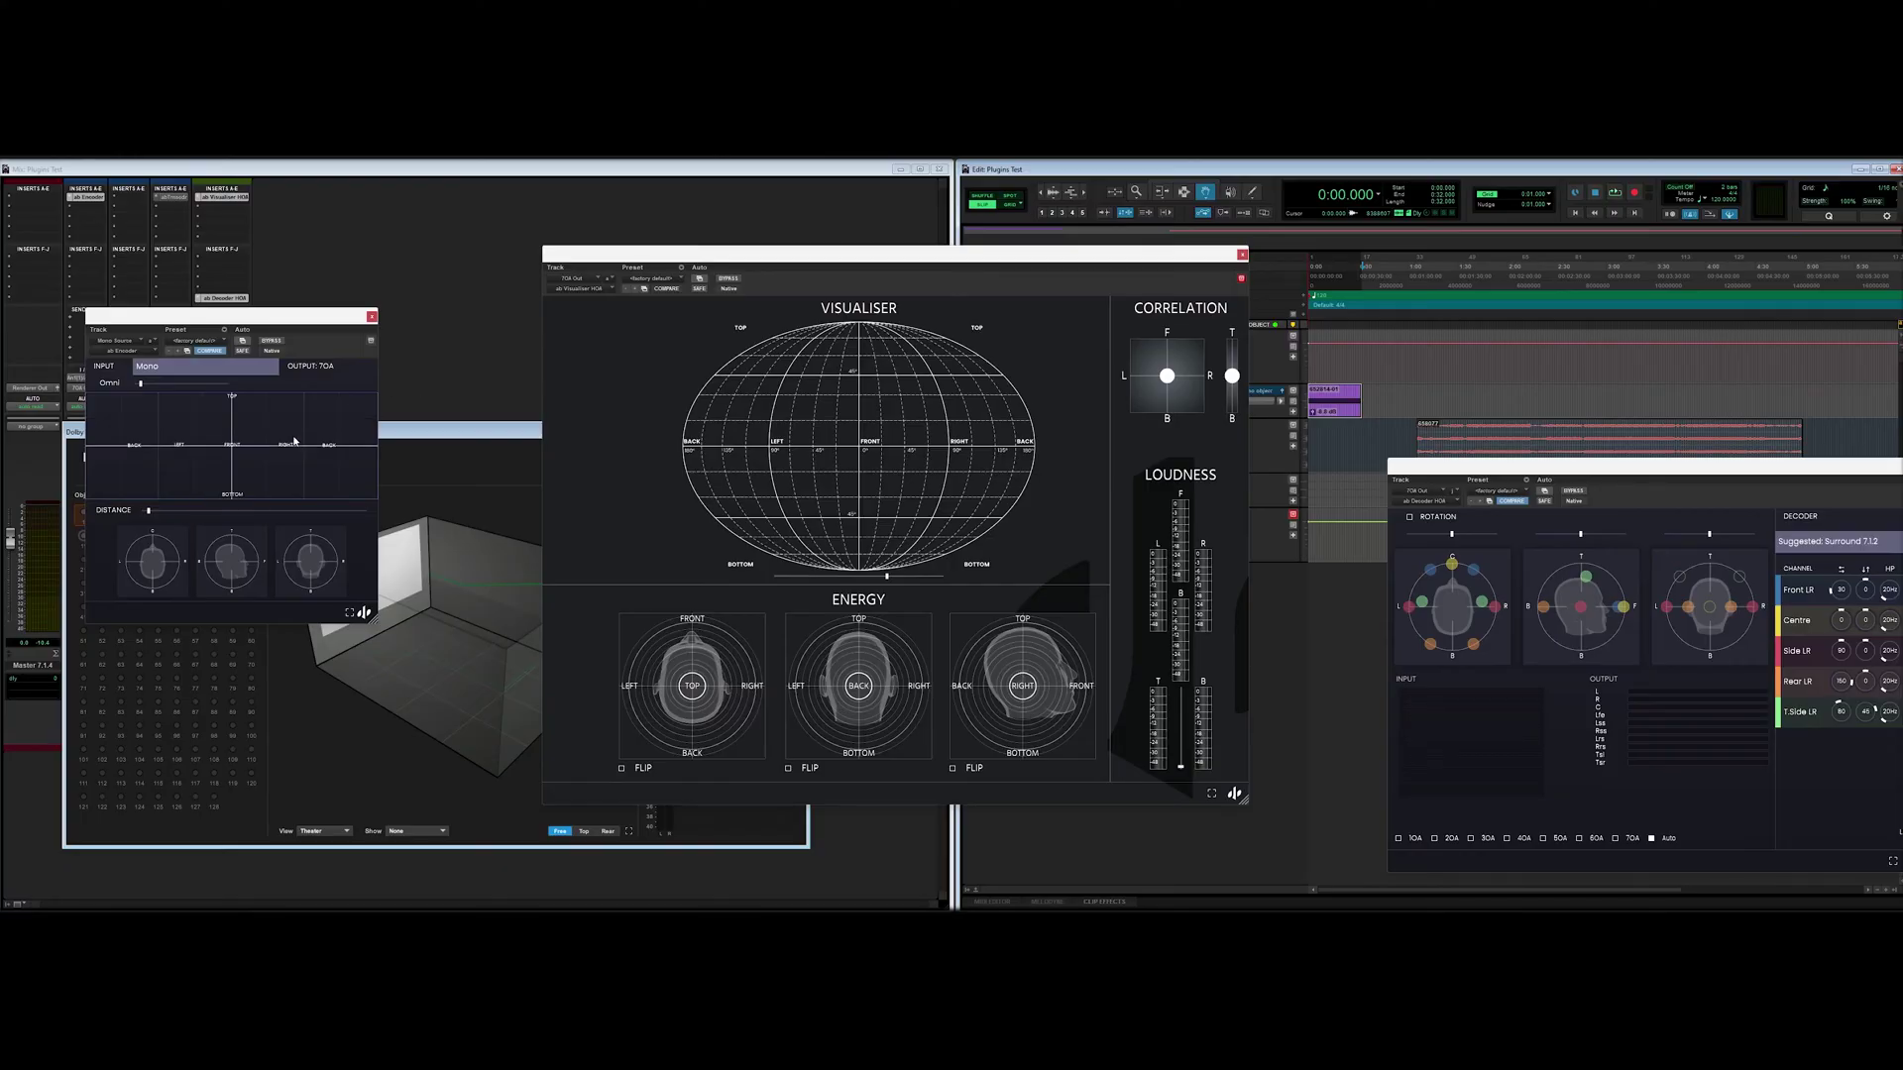
Move the visualiser and encoder windows clear of the track inserts and play the source through a first-order Mono encoder
drag(550, 281, 254, 342)
drag(430, 302, 390, 299)
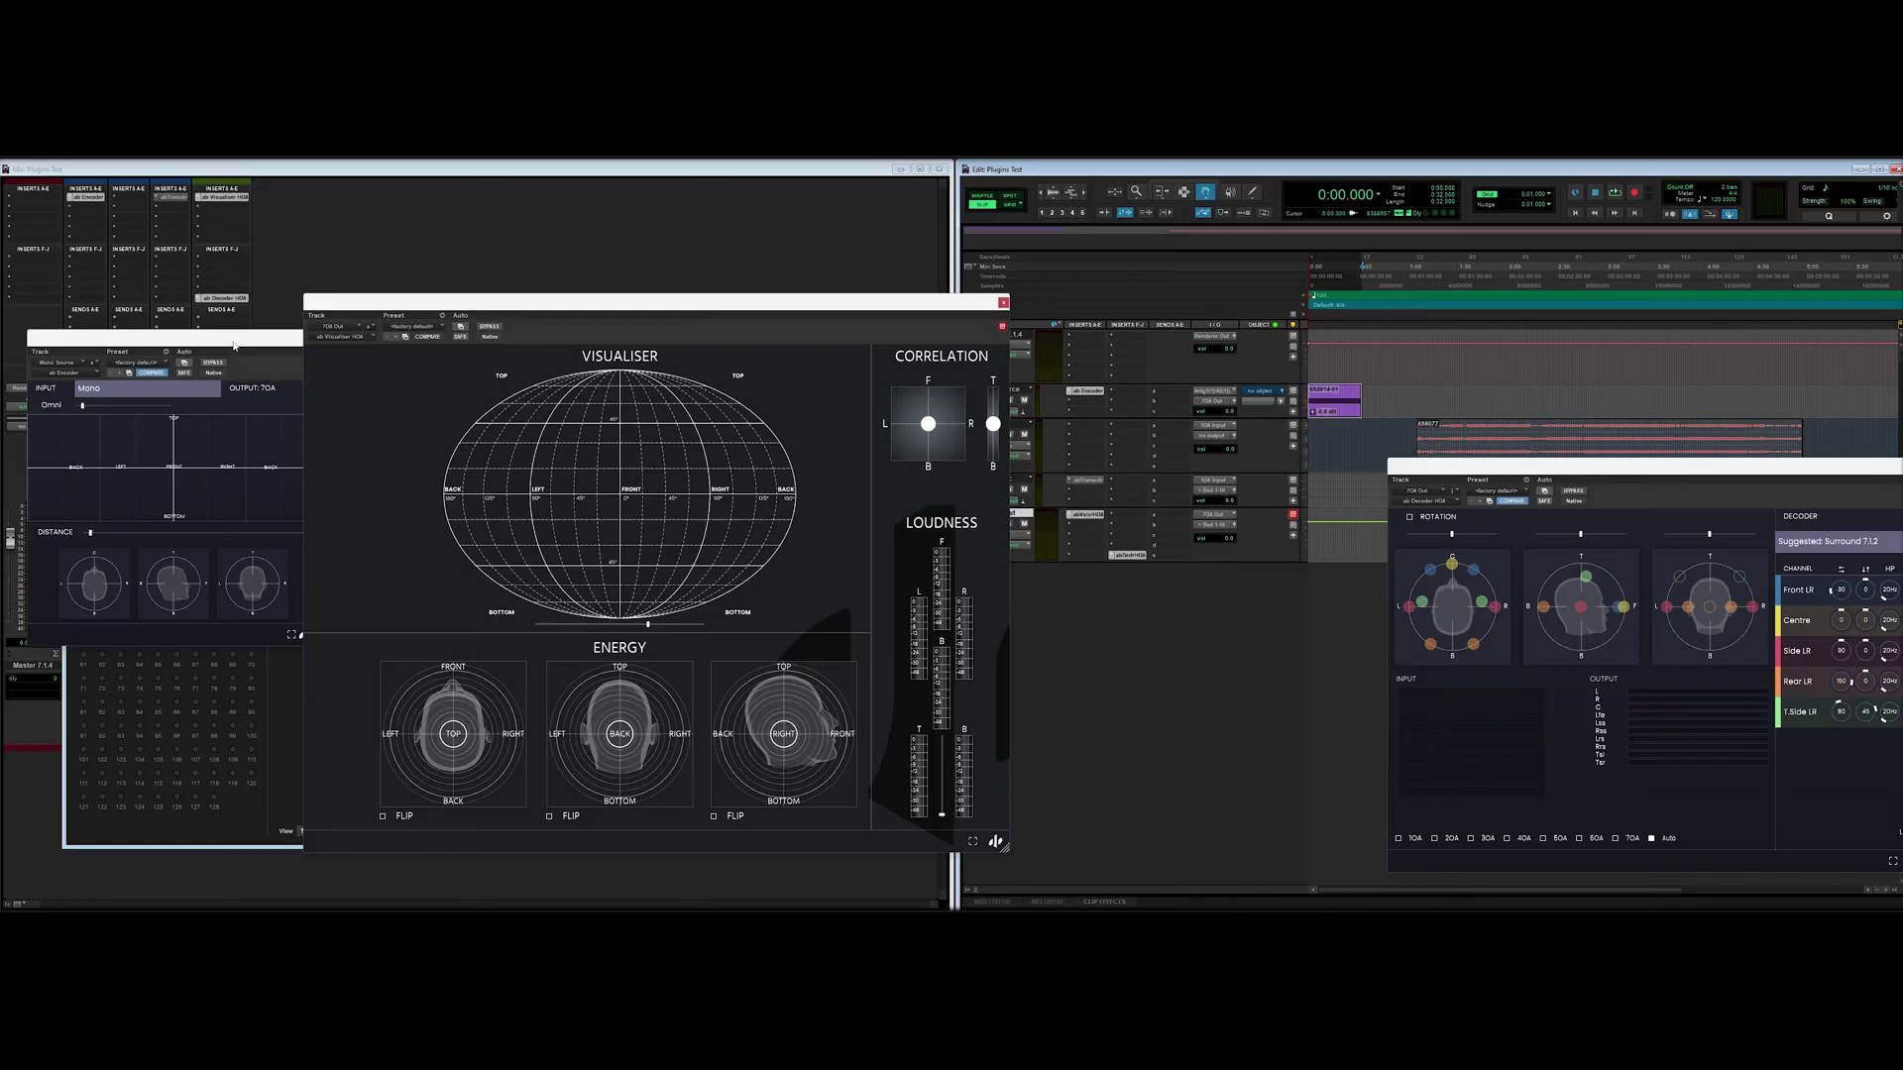
drag(235, 348, 212, 351)
key(space)
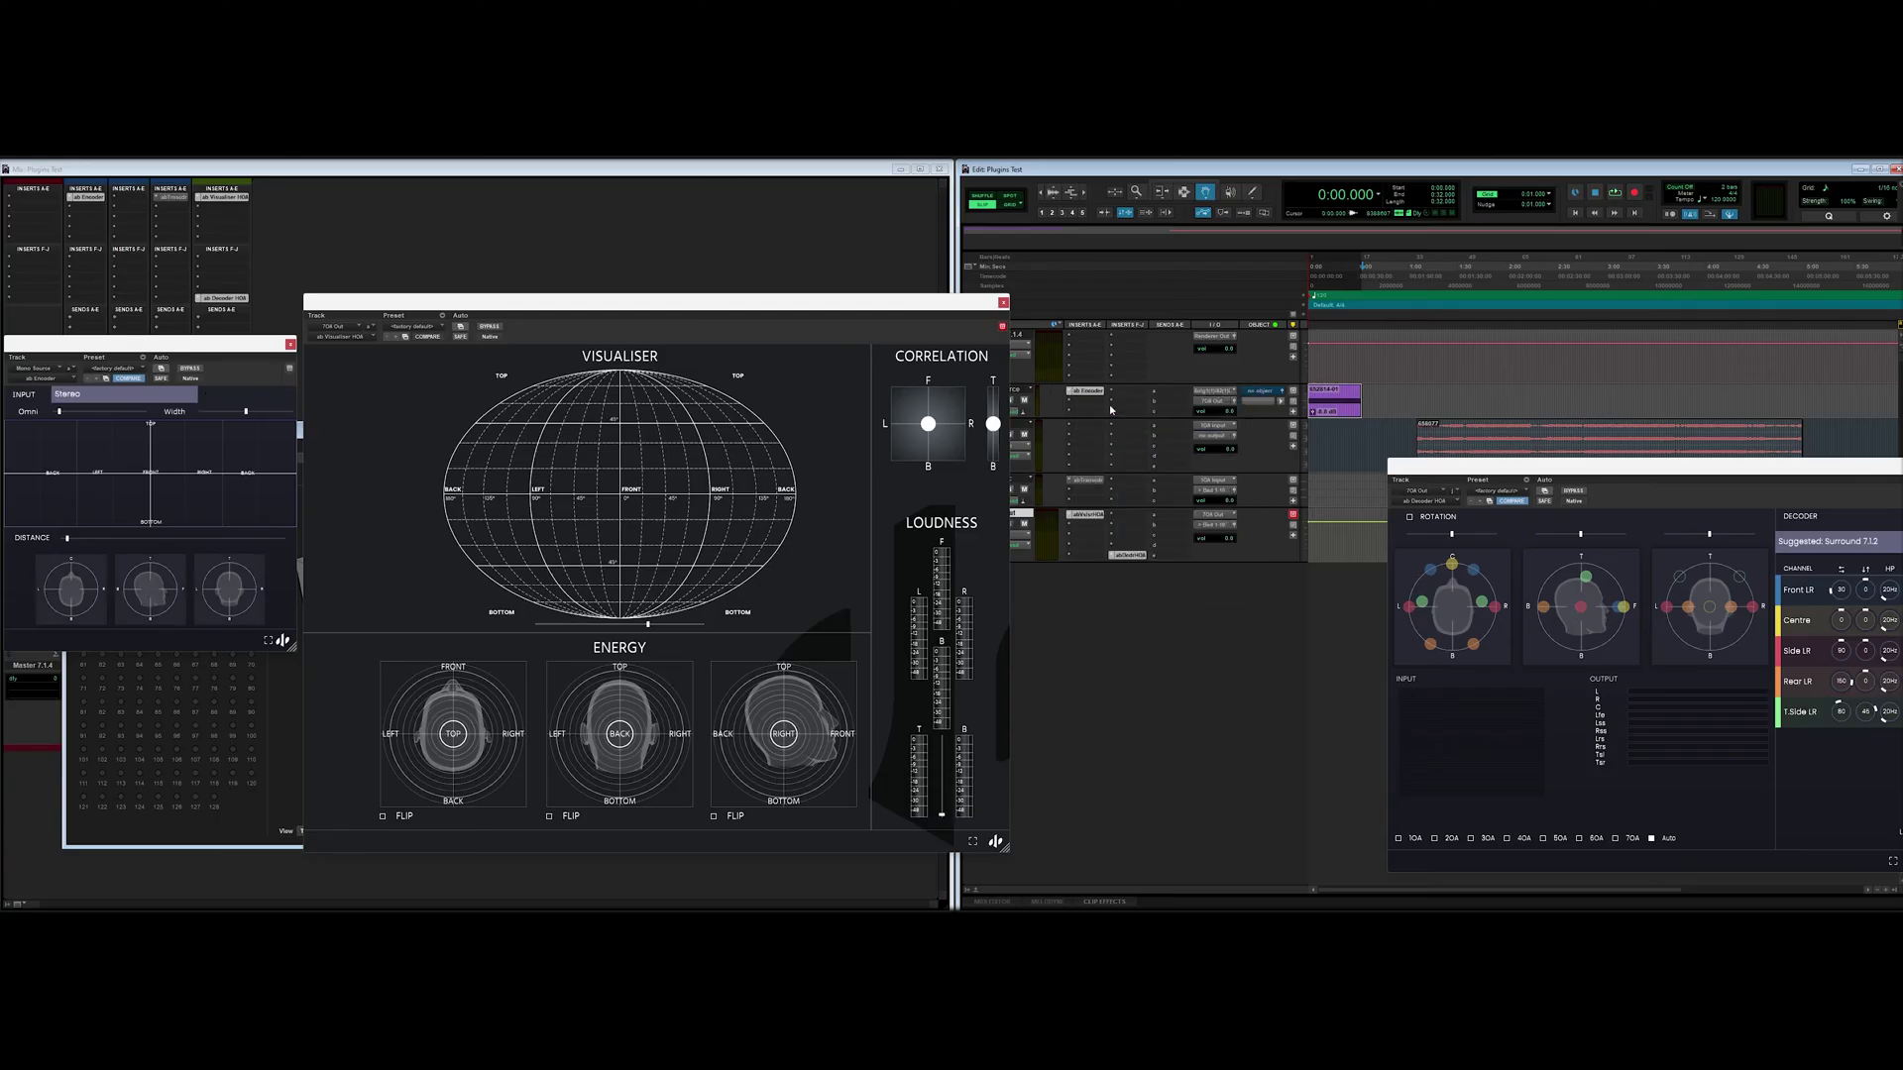
key(space)
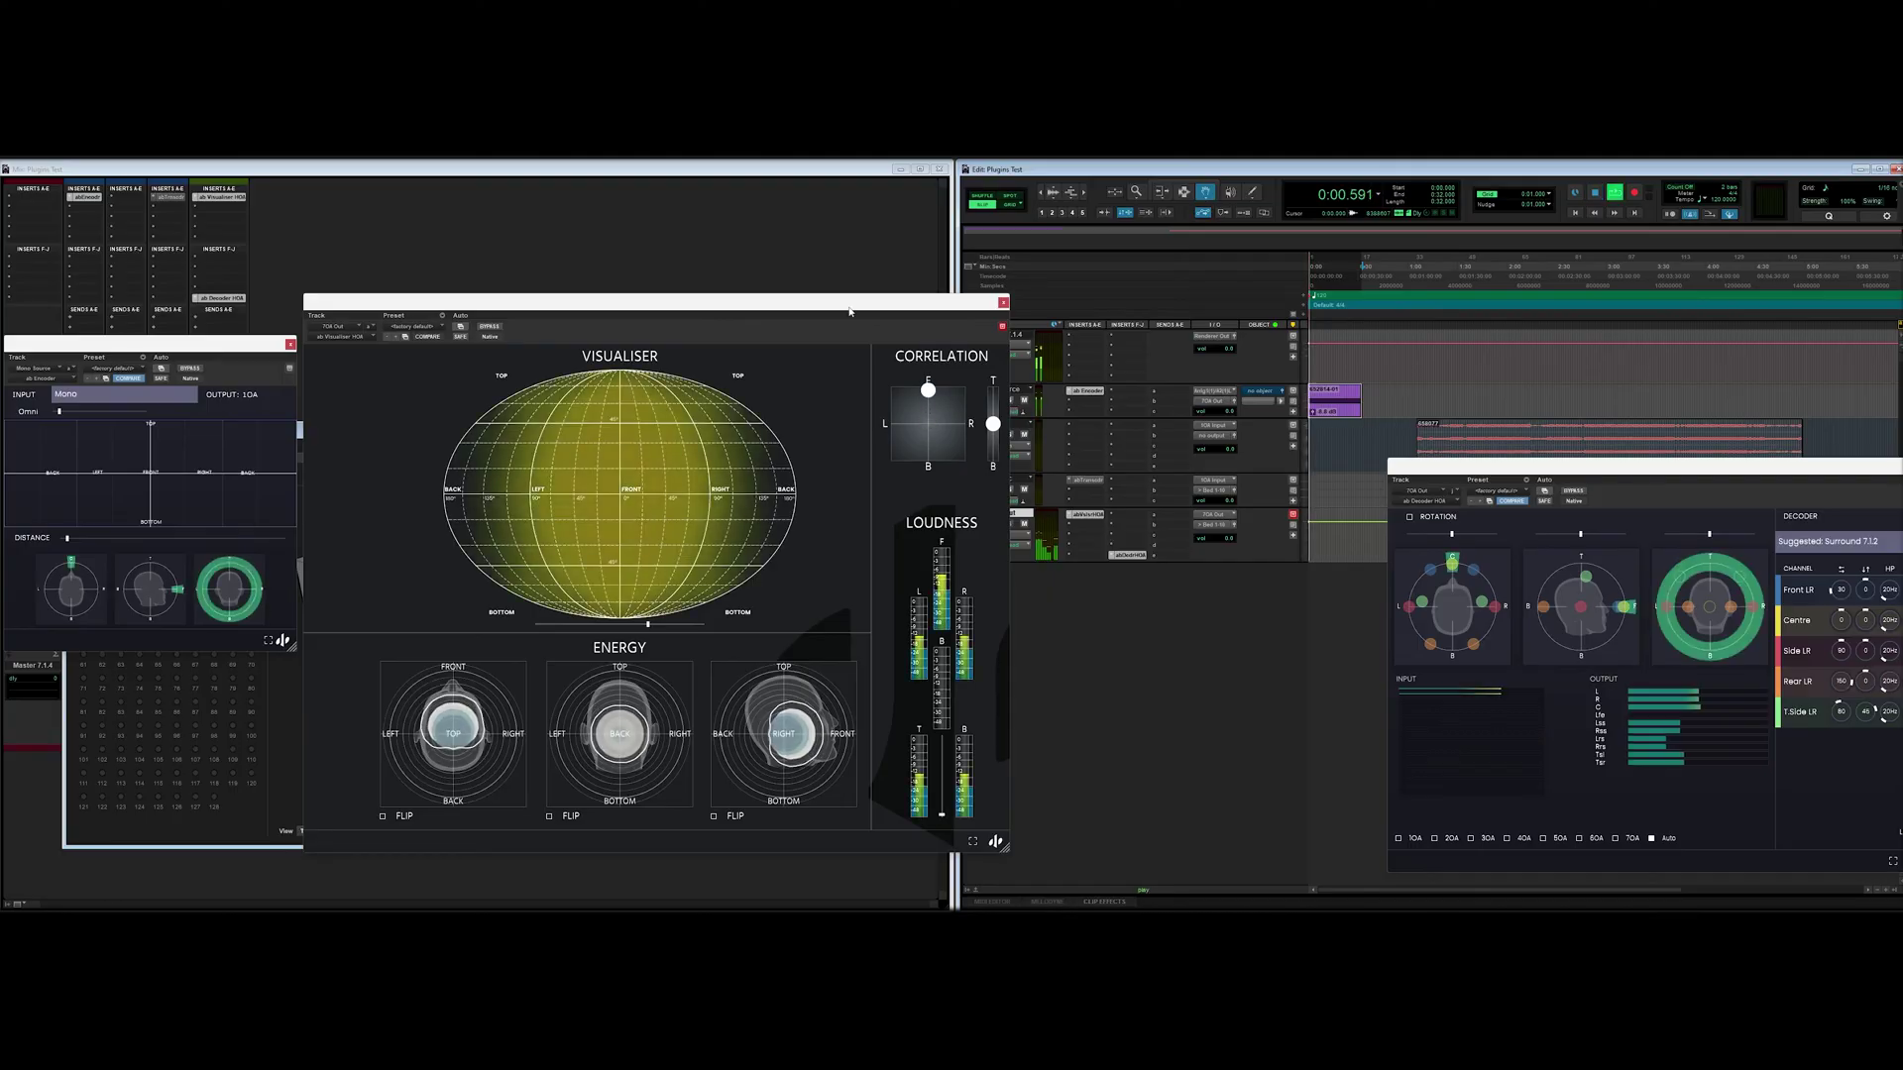
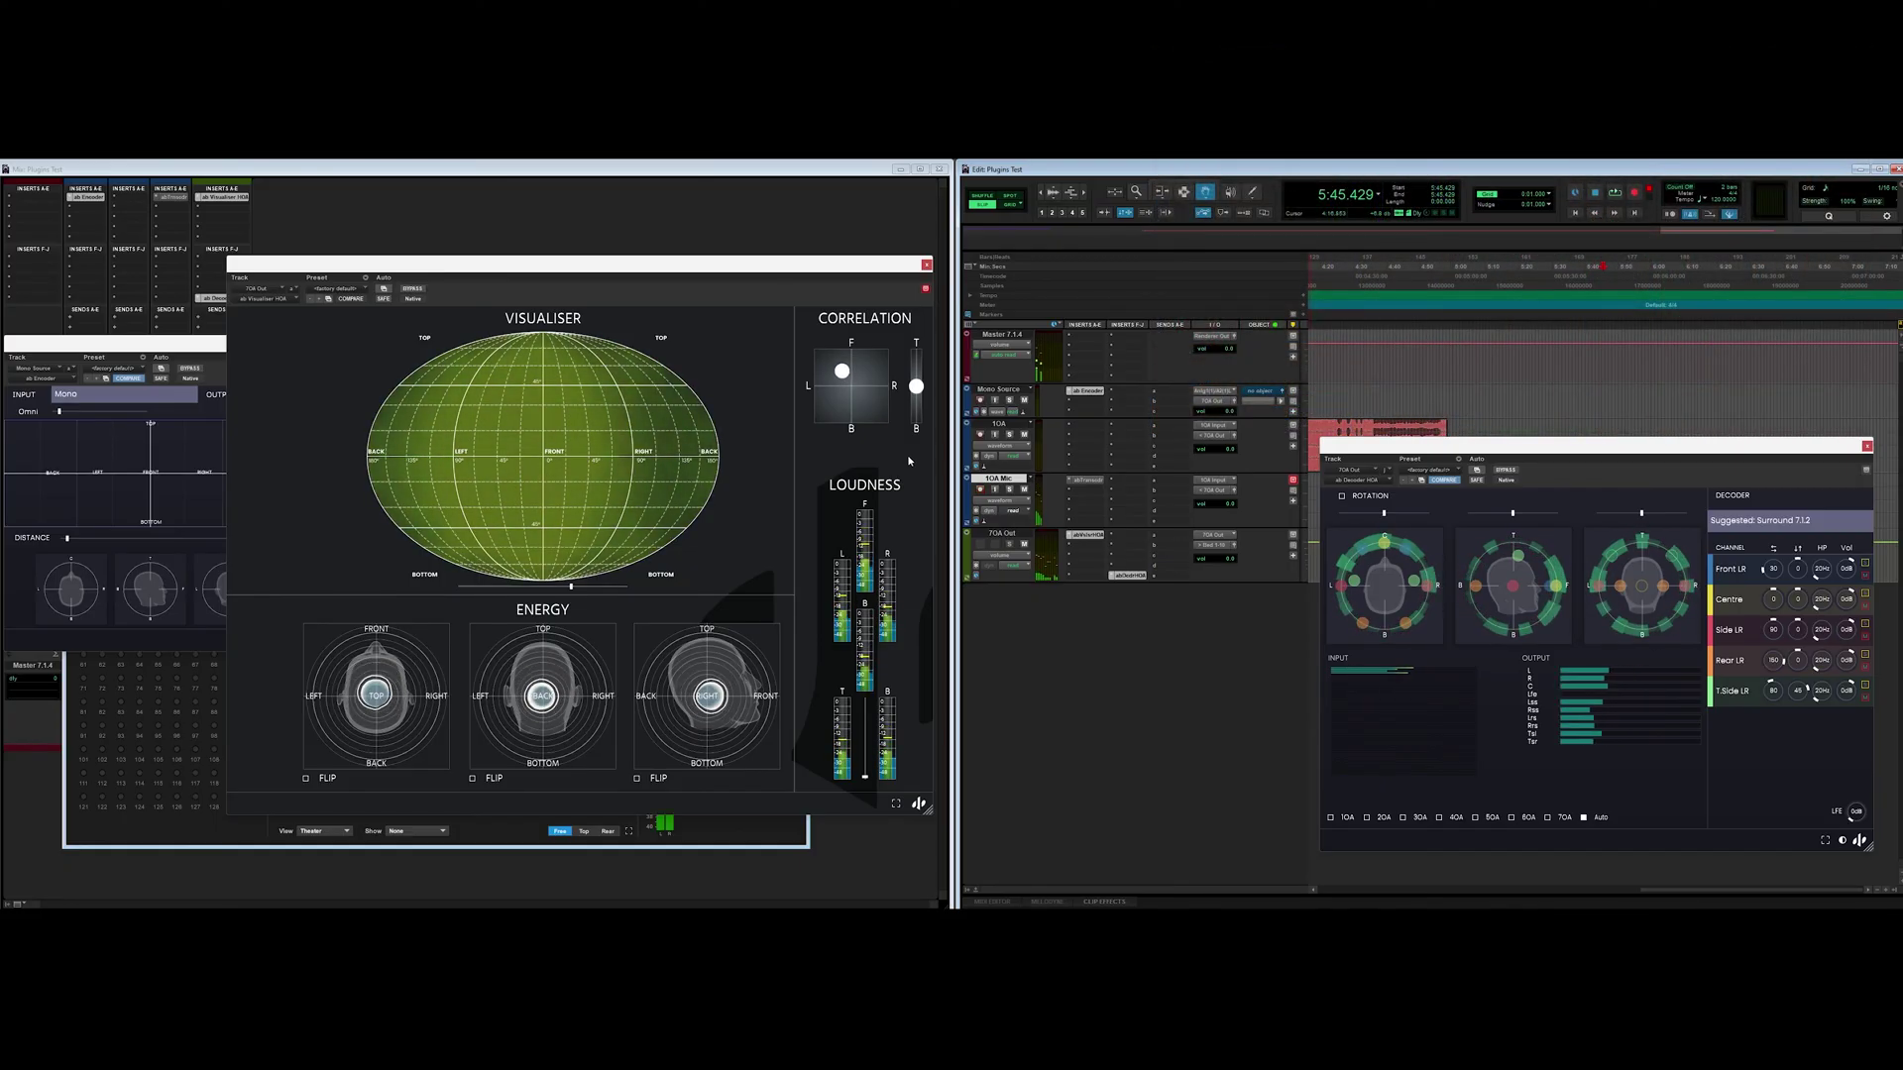
Insert the ab Imager Upscaler (1st Order Ambisonics/7th Order Ambisonics) after the encoder on the armed first-order track
click(1096, 495)
text(upsc)
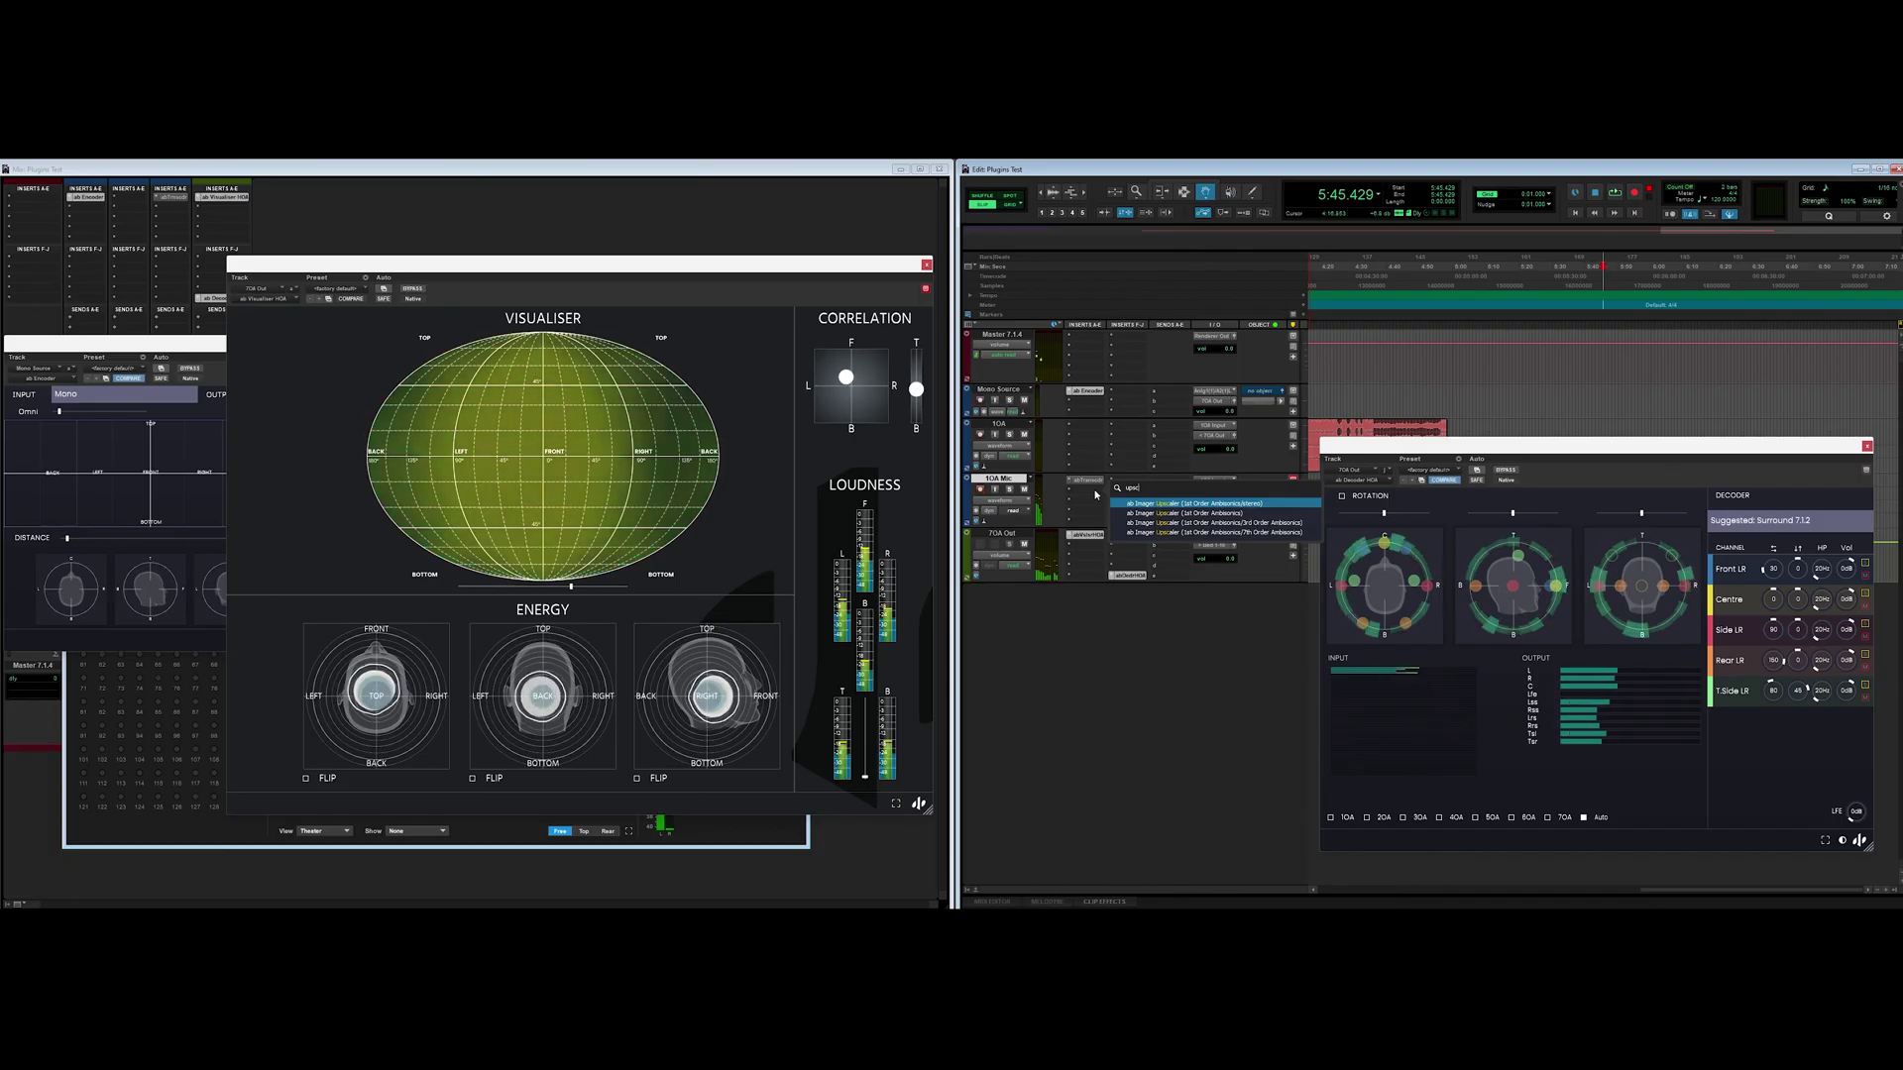
click(1199, 539)
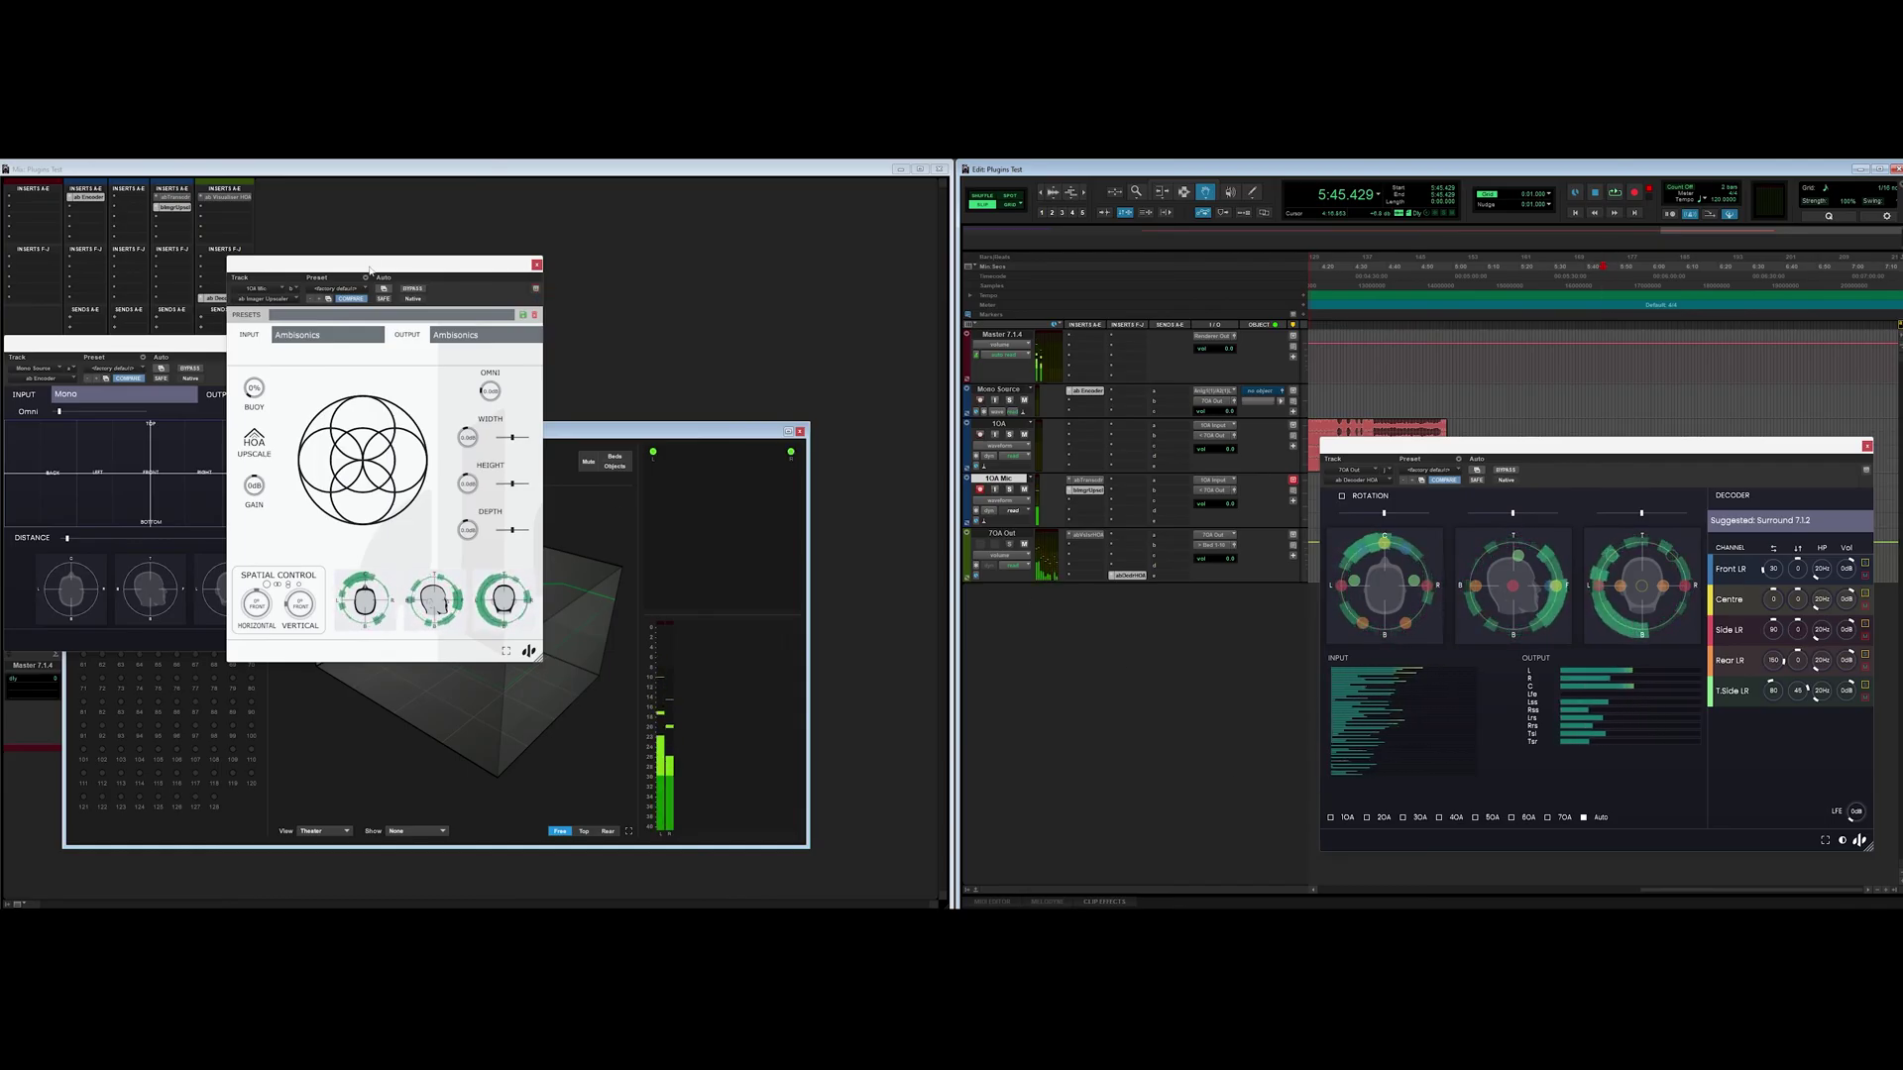
drag(369, 269, 460, 264)
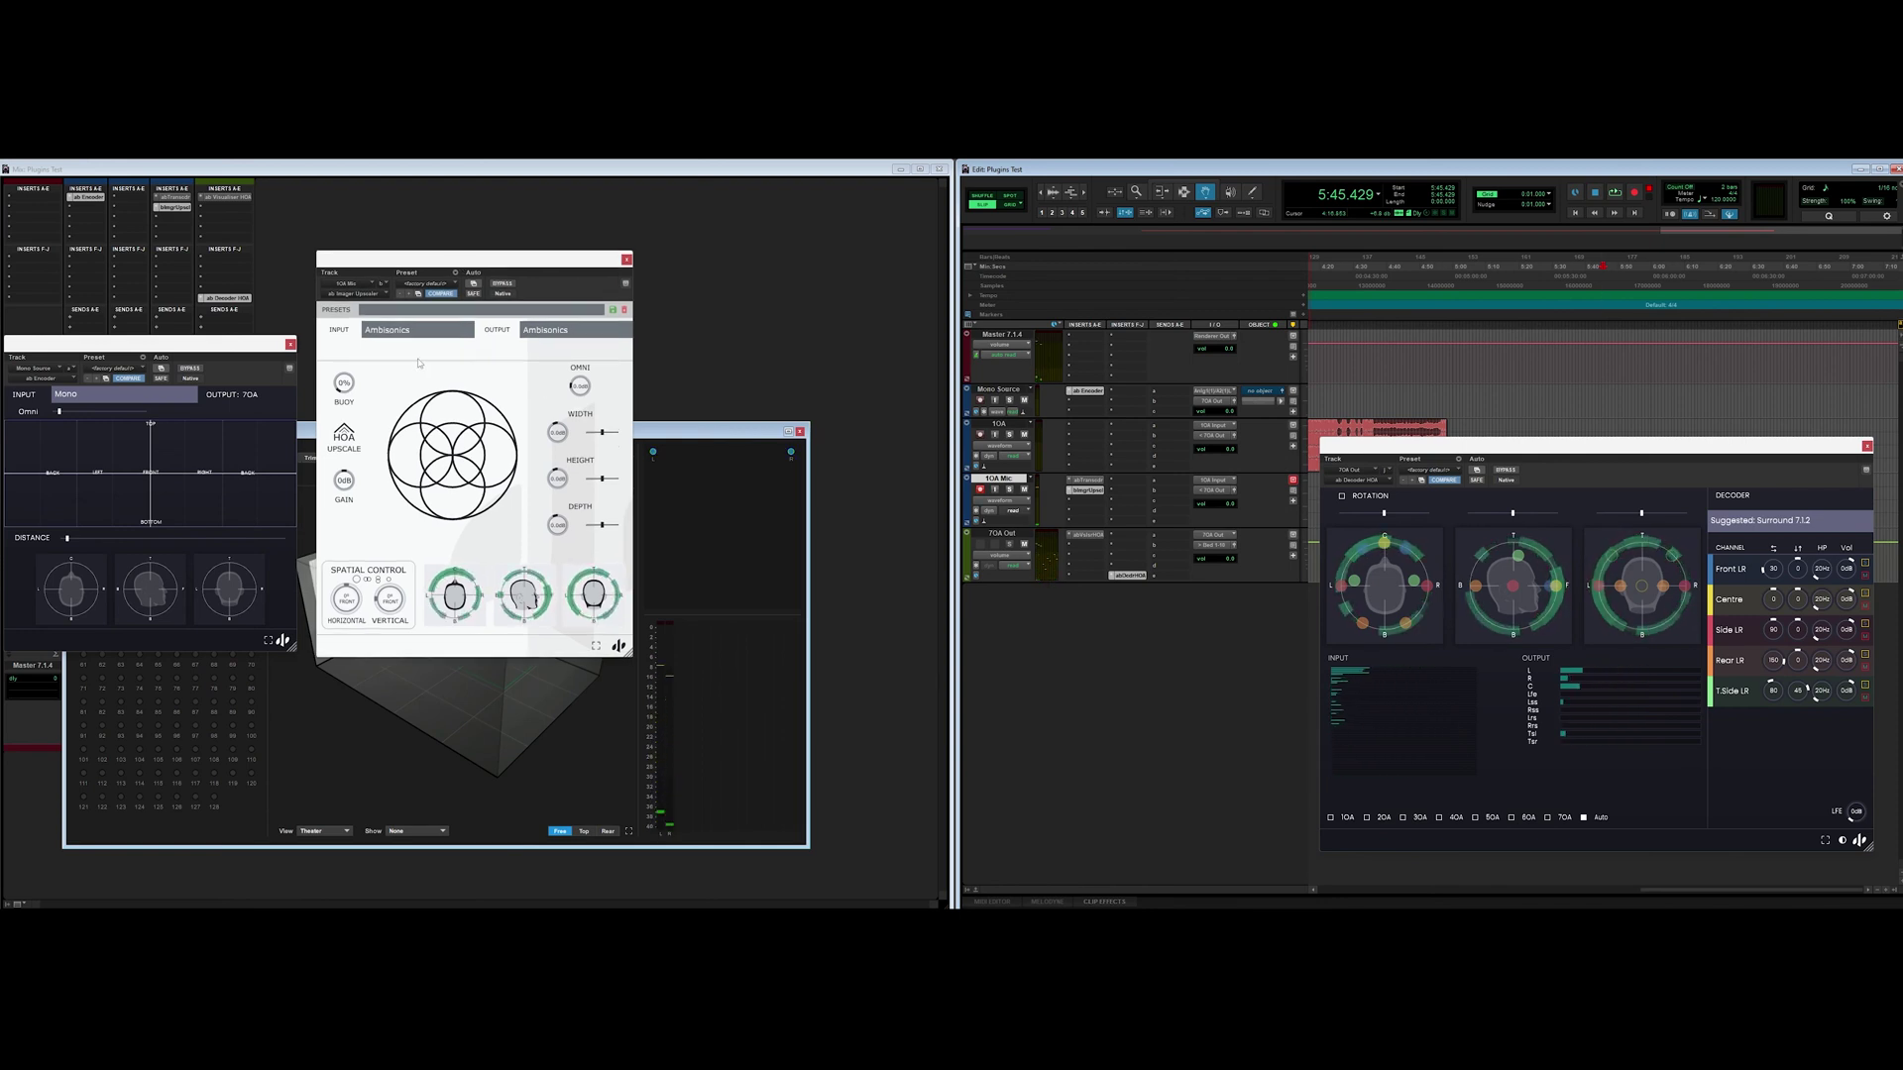
Reopen the visualiser from the output track and arrange it between the upscaler and decoder windows
click(1087, 535)
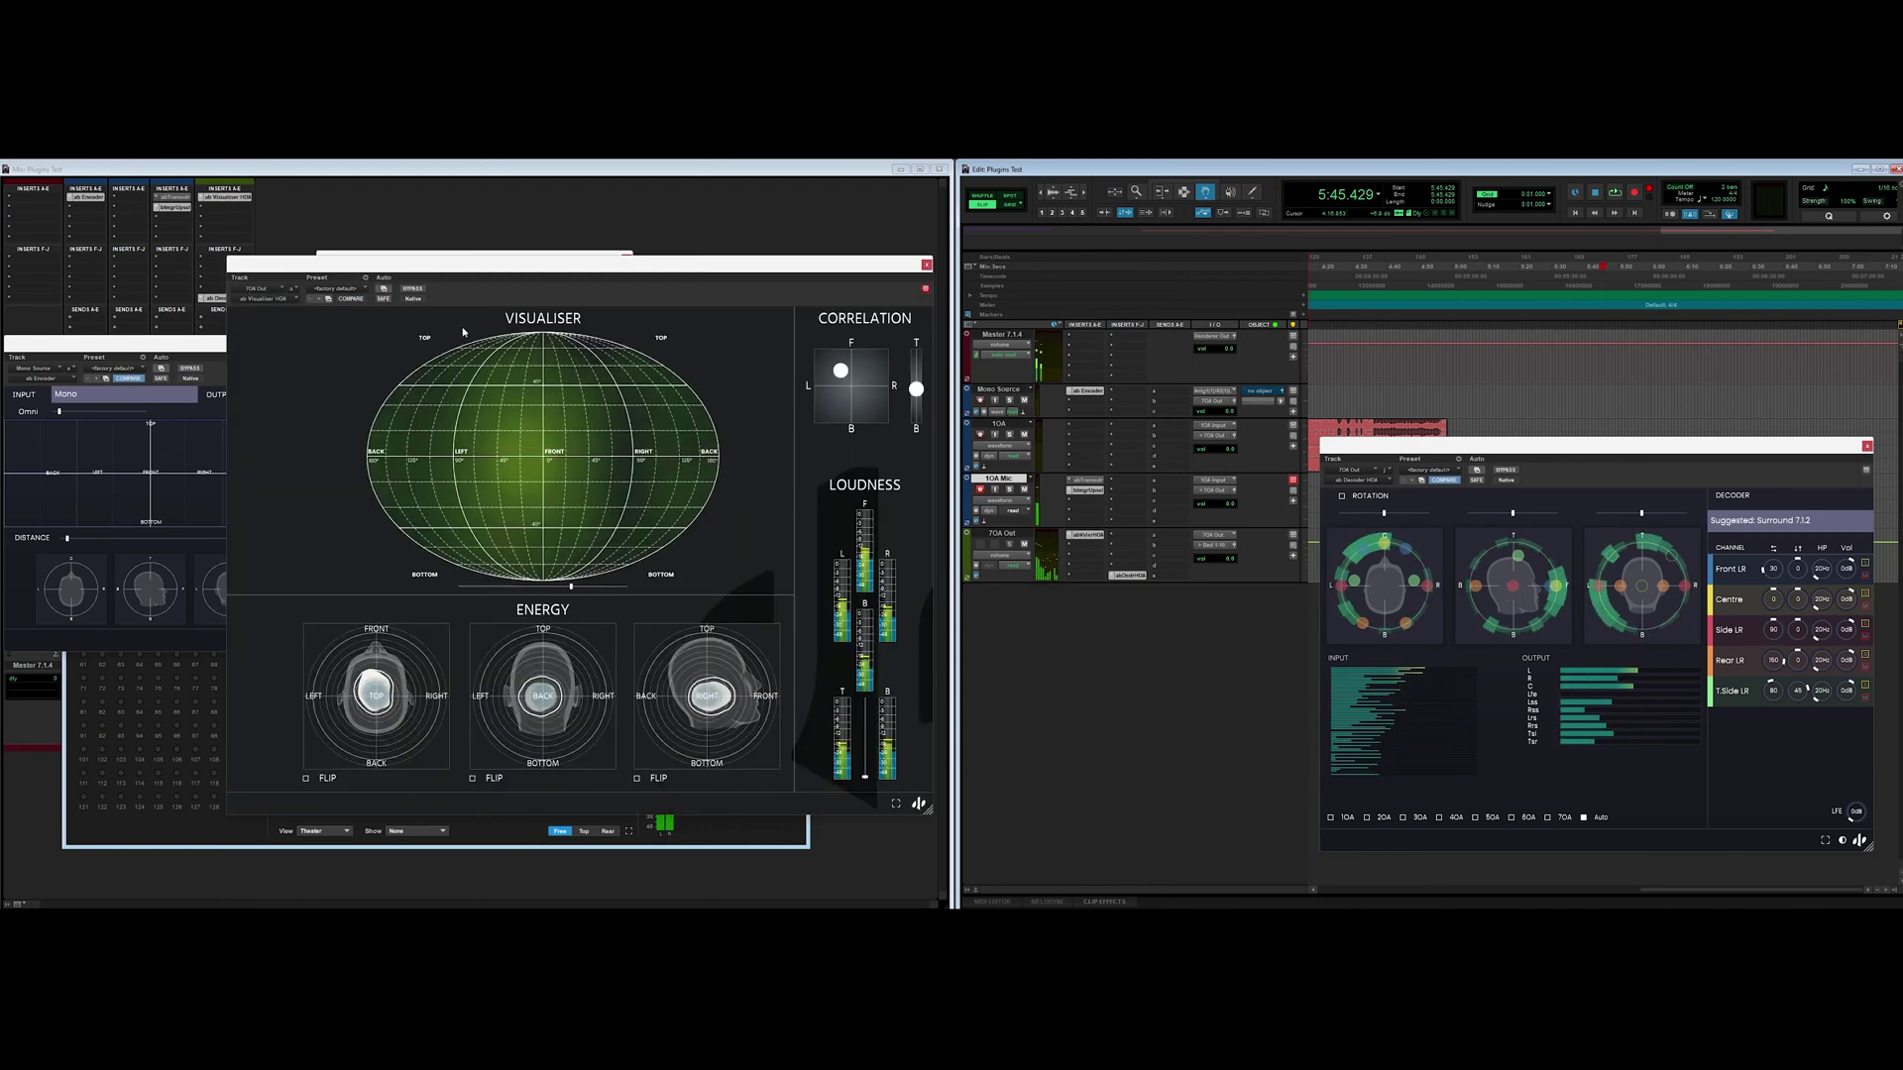
drag(523, 260, 893, 291)
drag(456, 264, 404, 273)
drag(1451, 443, 1474, 437)
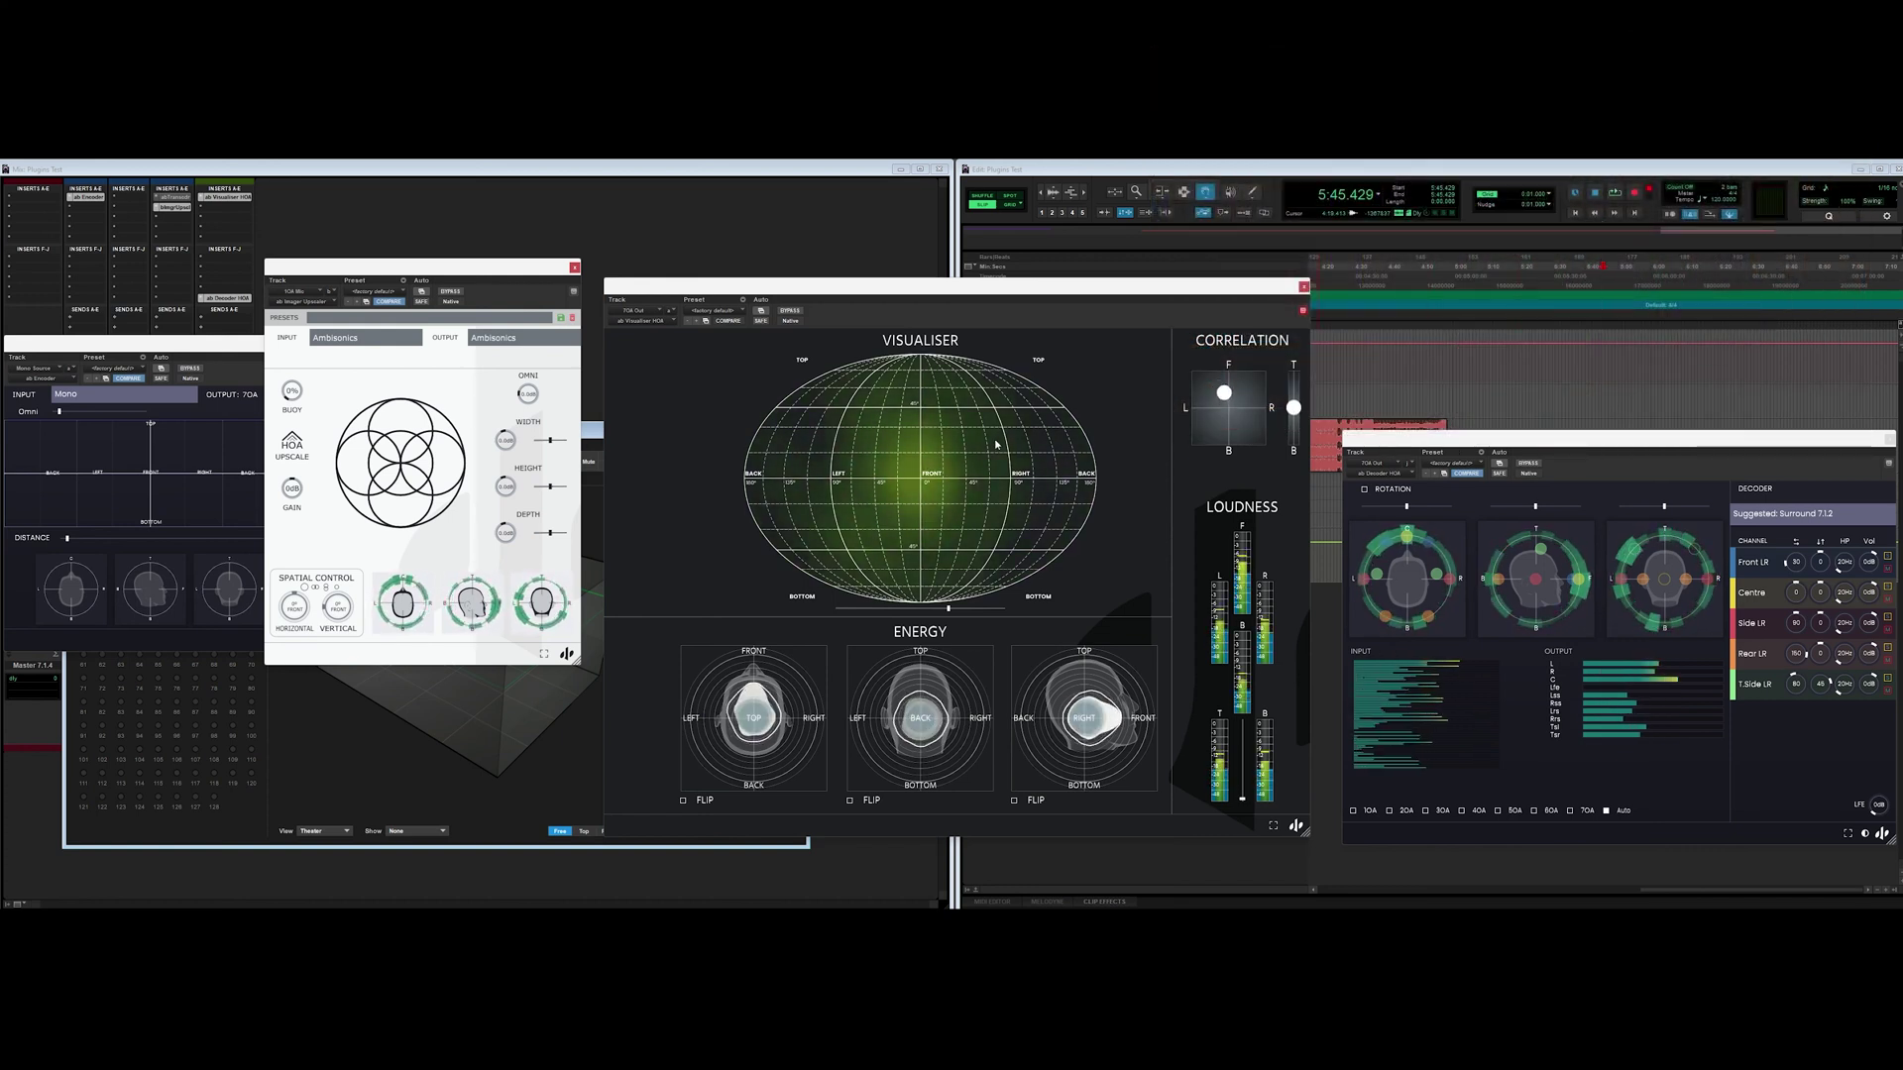
Disarm the first-order encoder track and select the 1OA track, clearing the plug-in windows away from its recorded clip
click(574, 268)
drag(728, 289, 338, 279)
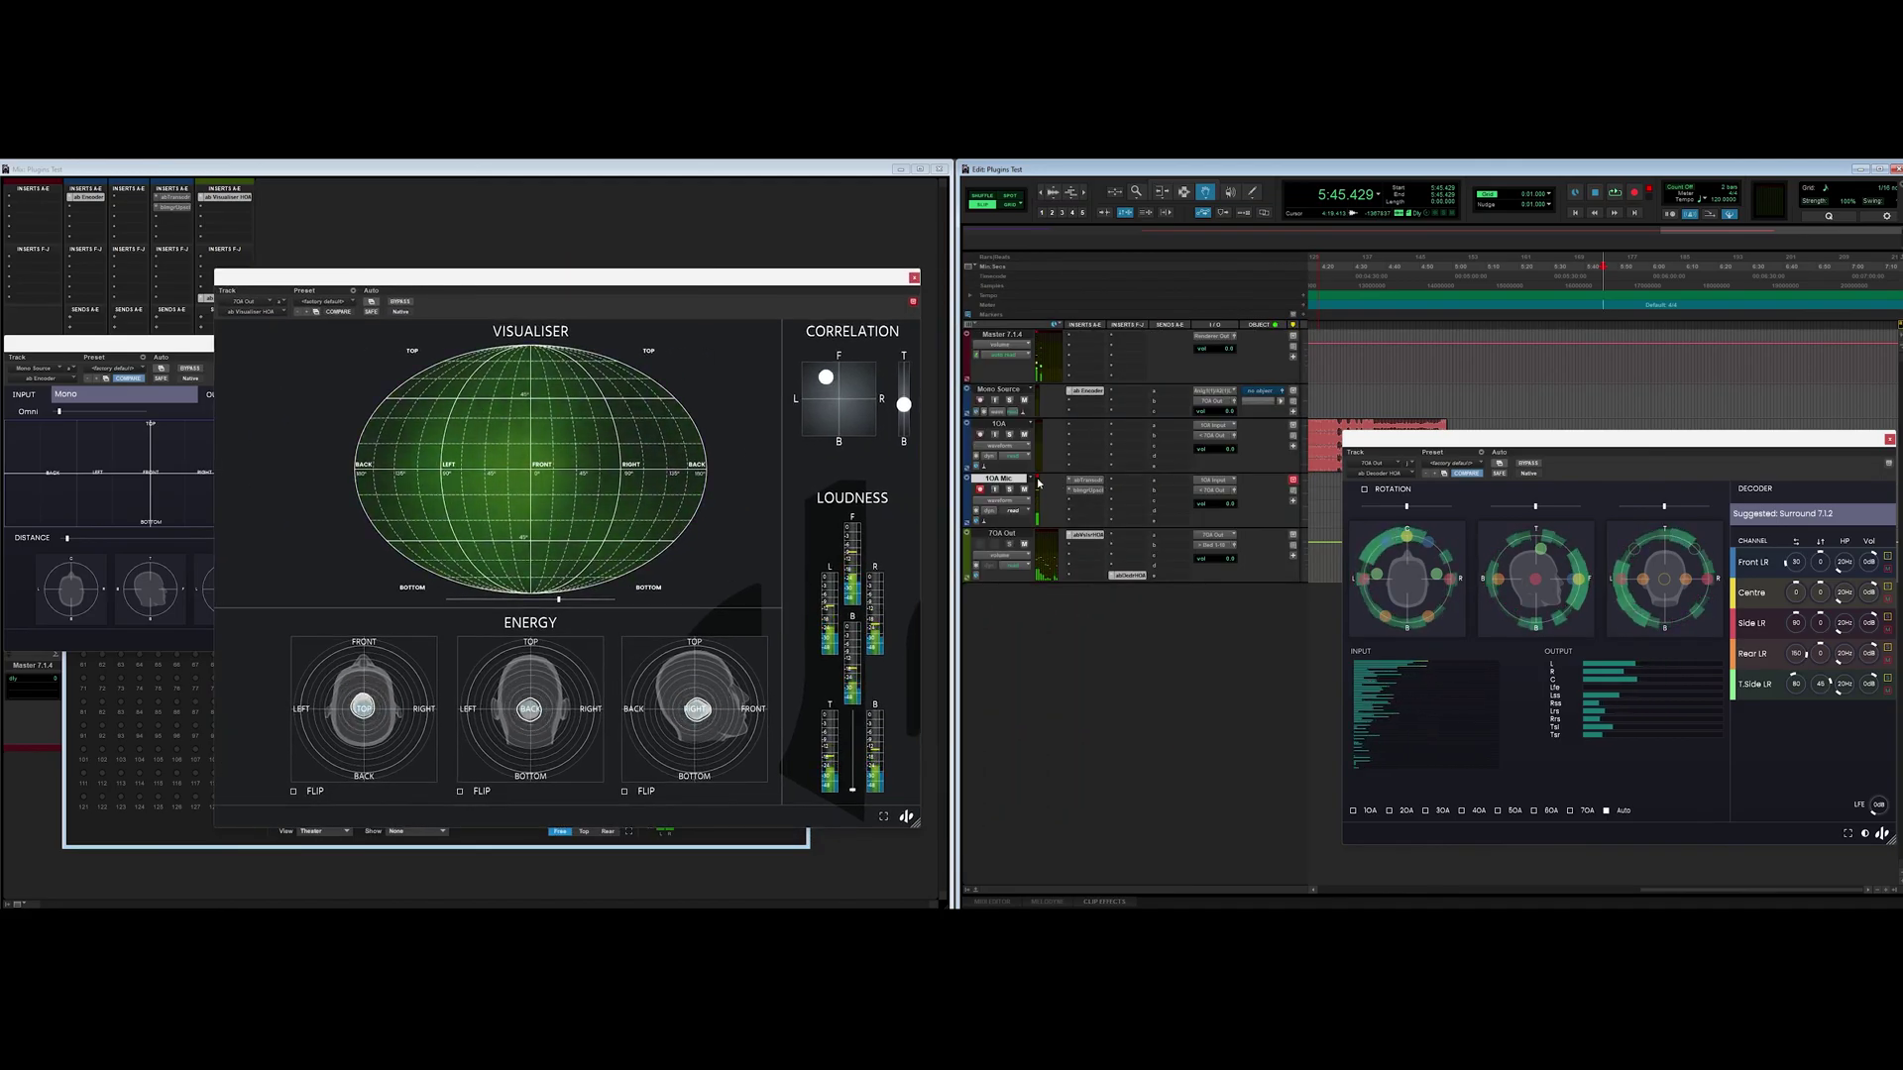
click(980, 492)
click(998, 423)
key(ctrl+bracketleft)
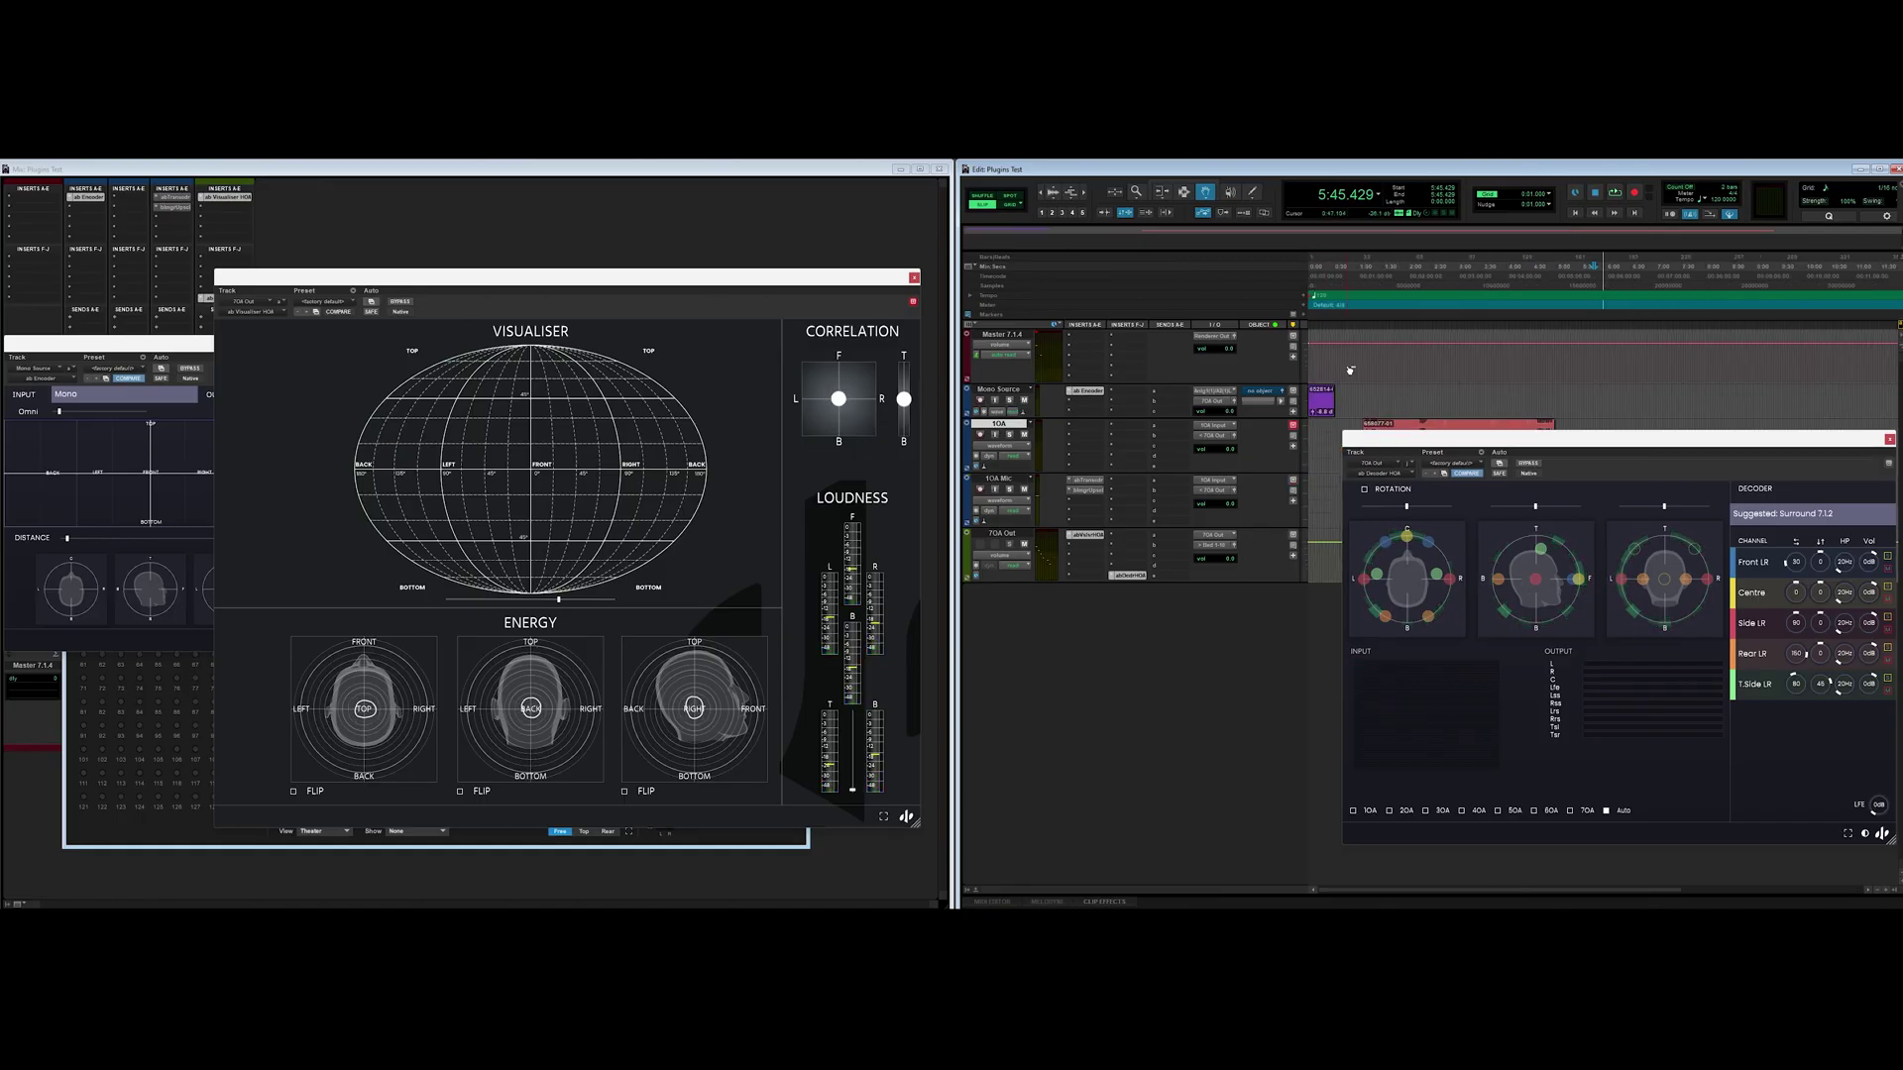
key(ctrl+bracketright)
drag(1428, 439, 1354, 508)
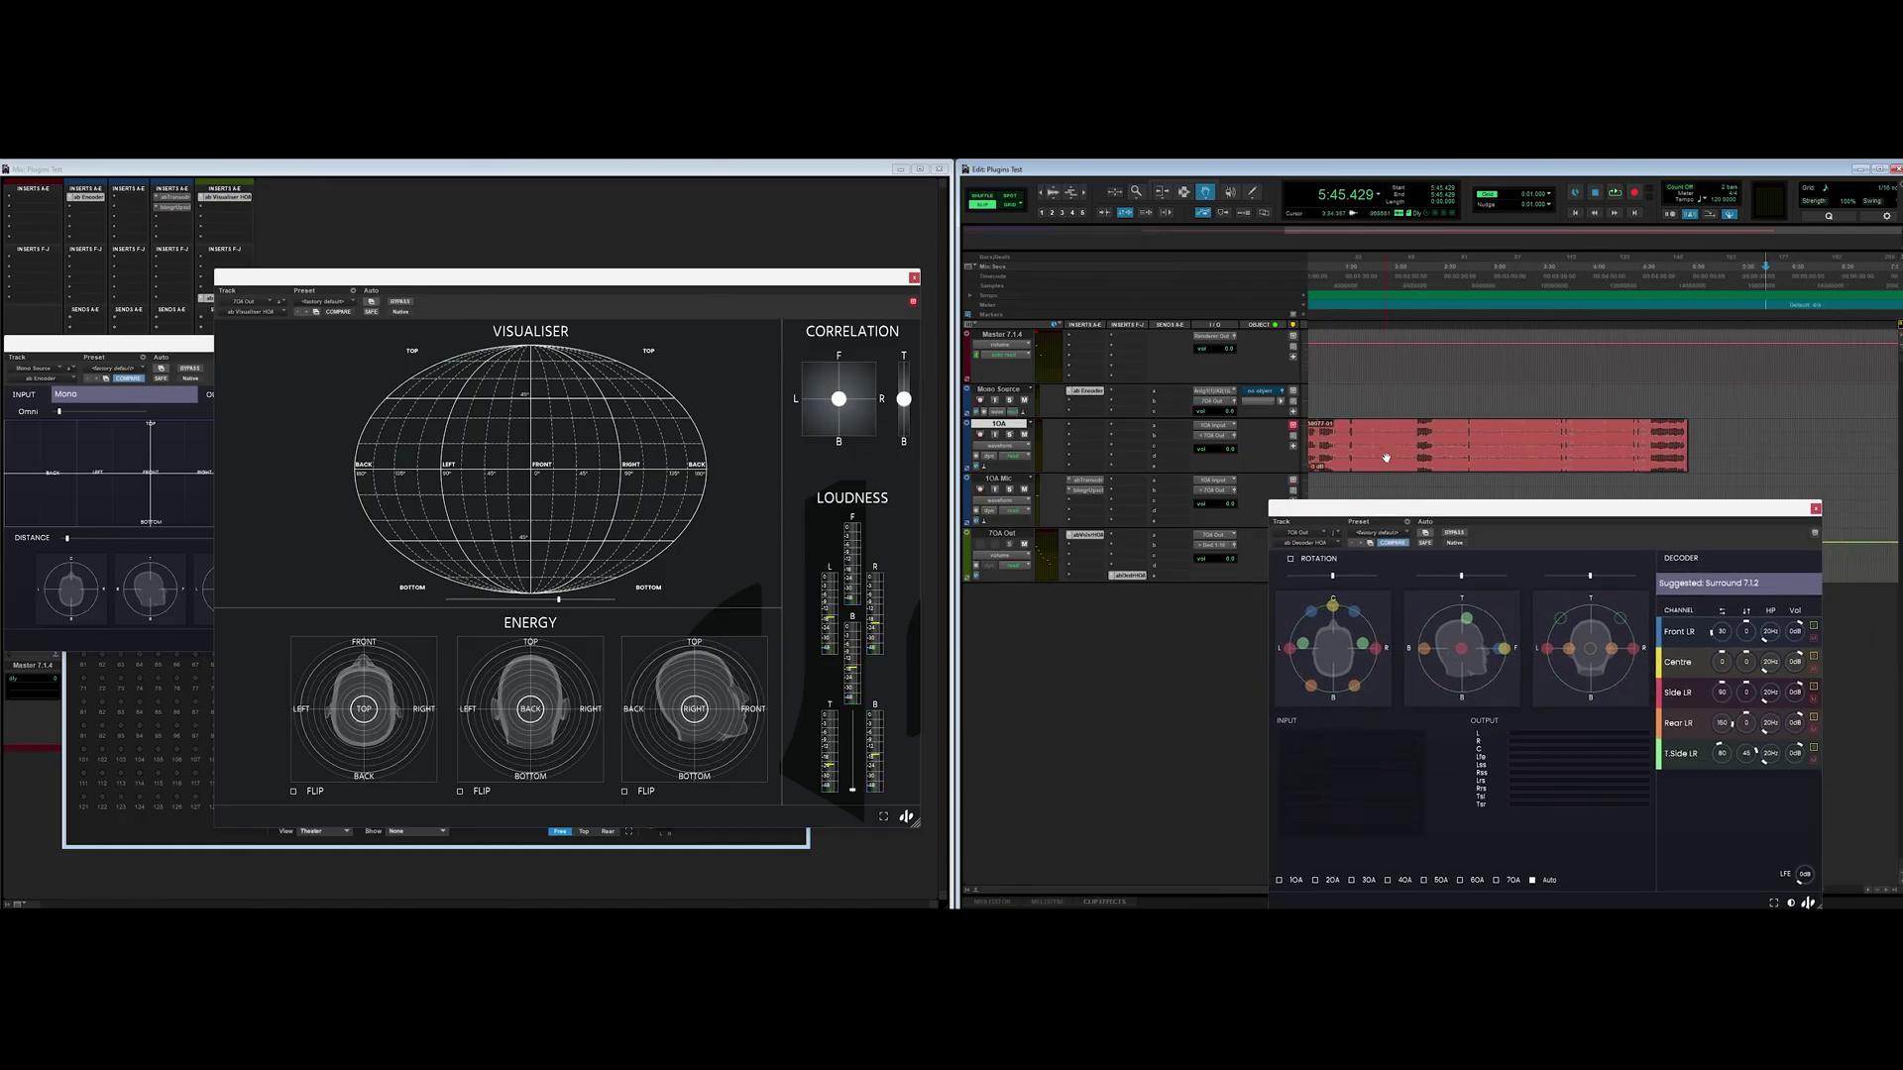
scroll(1383, 463, right, 2)
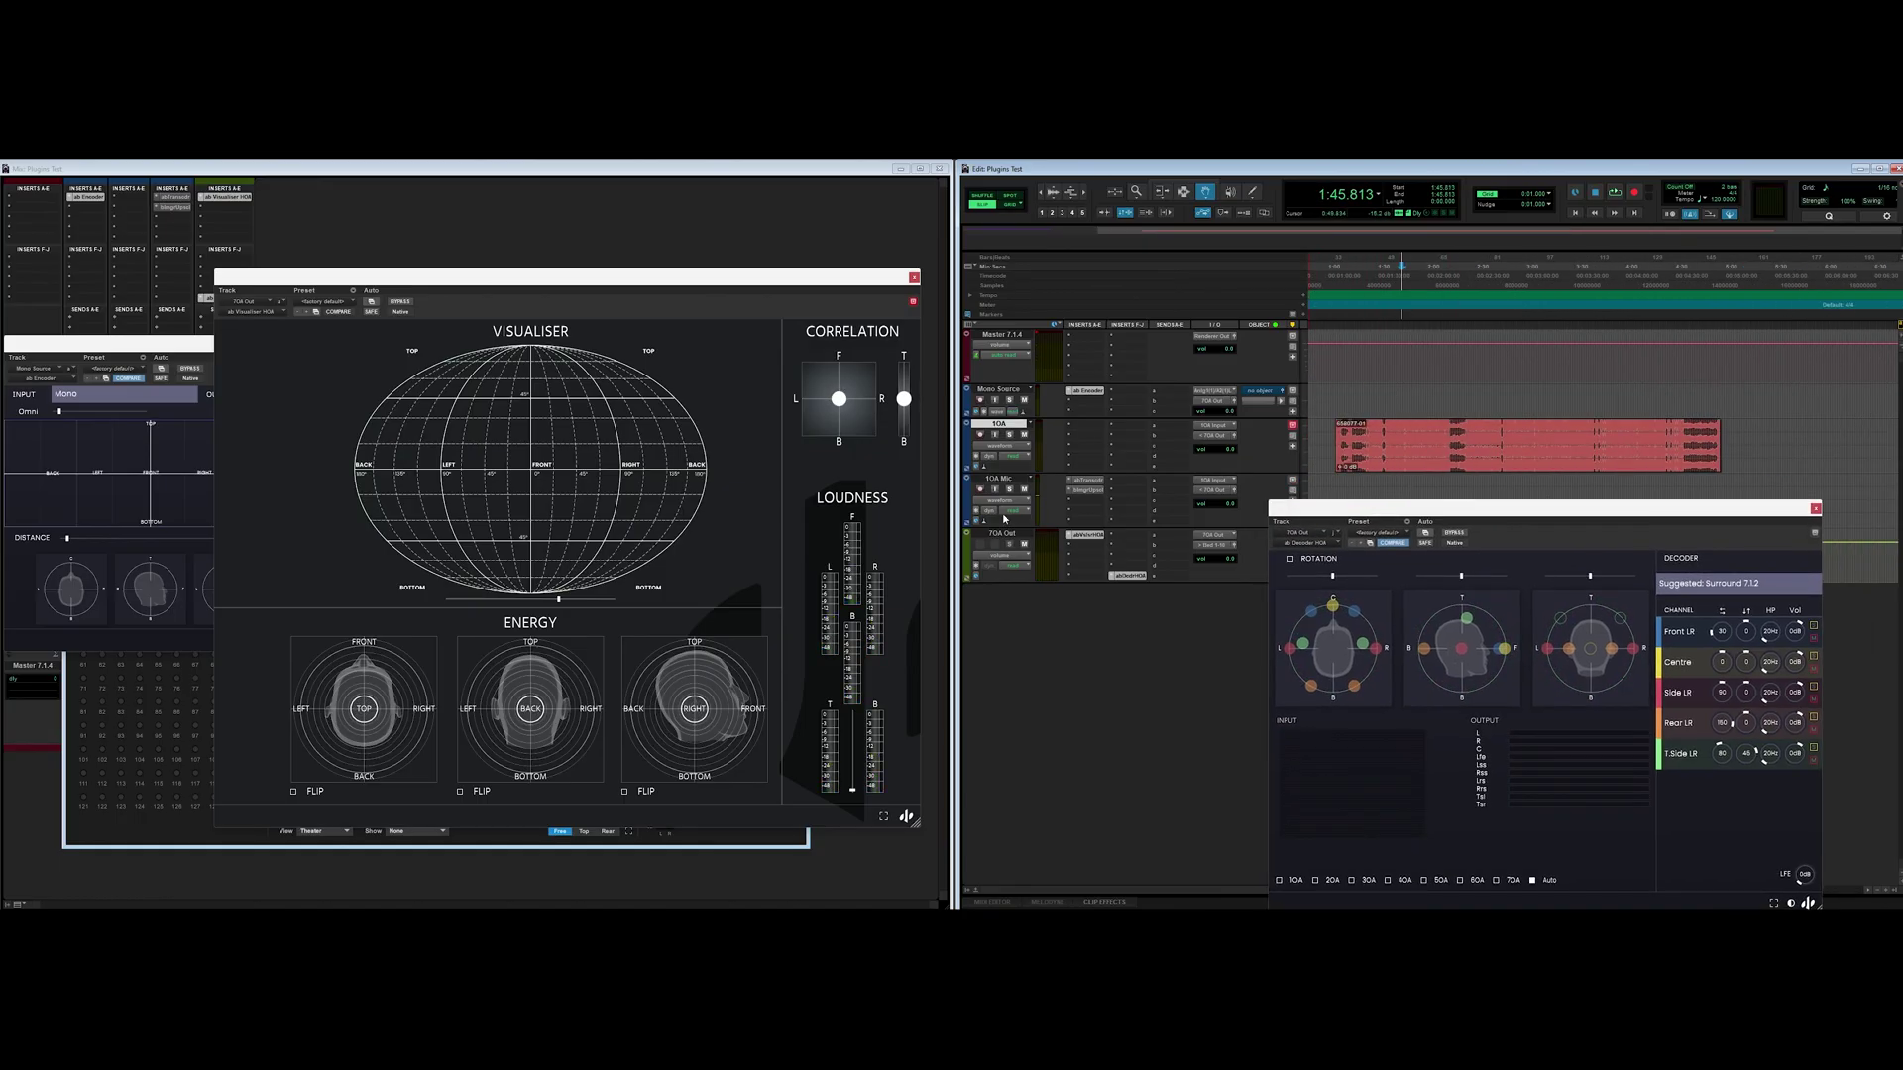
Insert the ab Imager Upscaler (1st Order Ambisonics/7th Order Ambisonics) on the 1OA track and move its window aside
click(1080, 431)
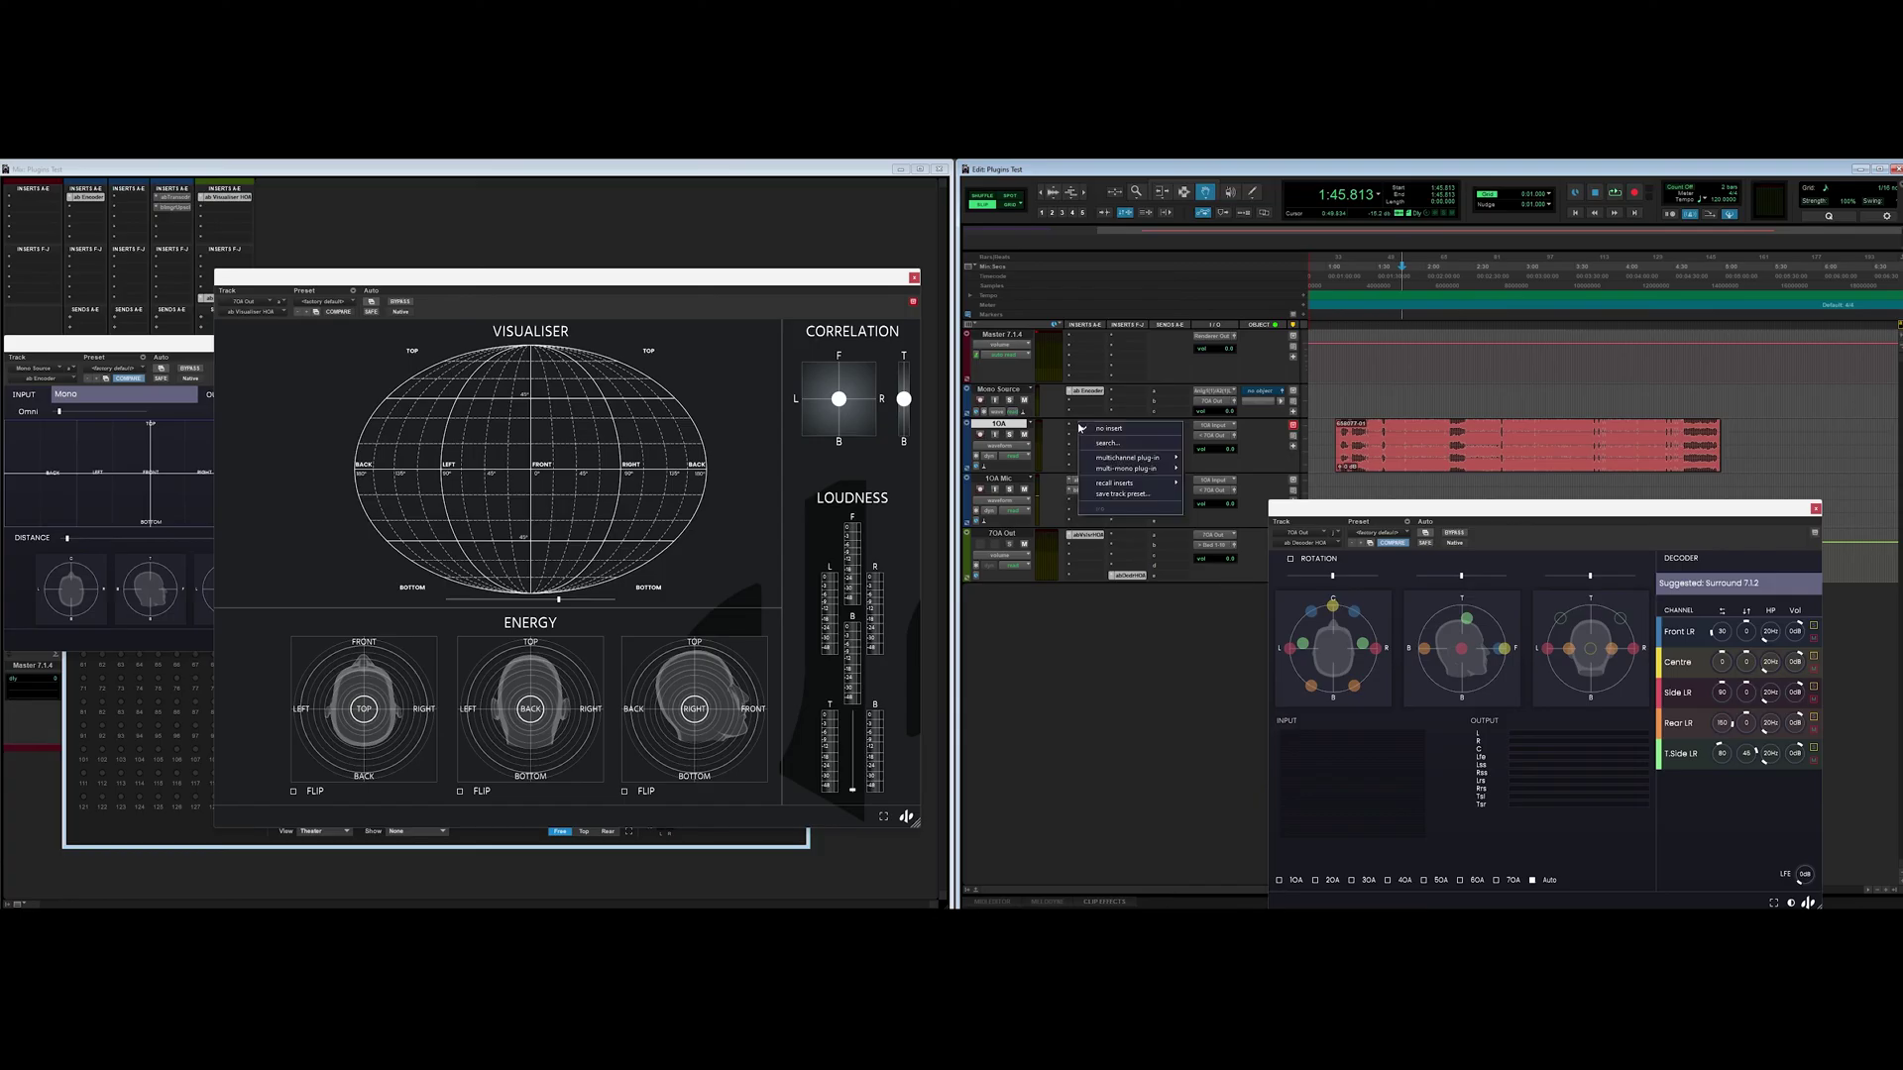
mouse_move(1125, 458)
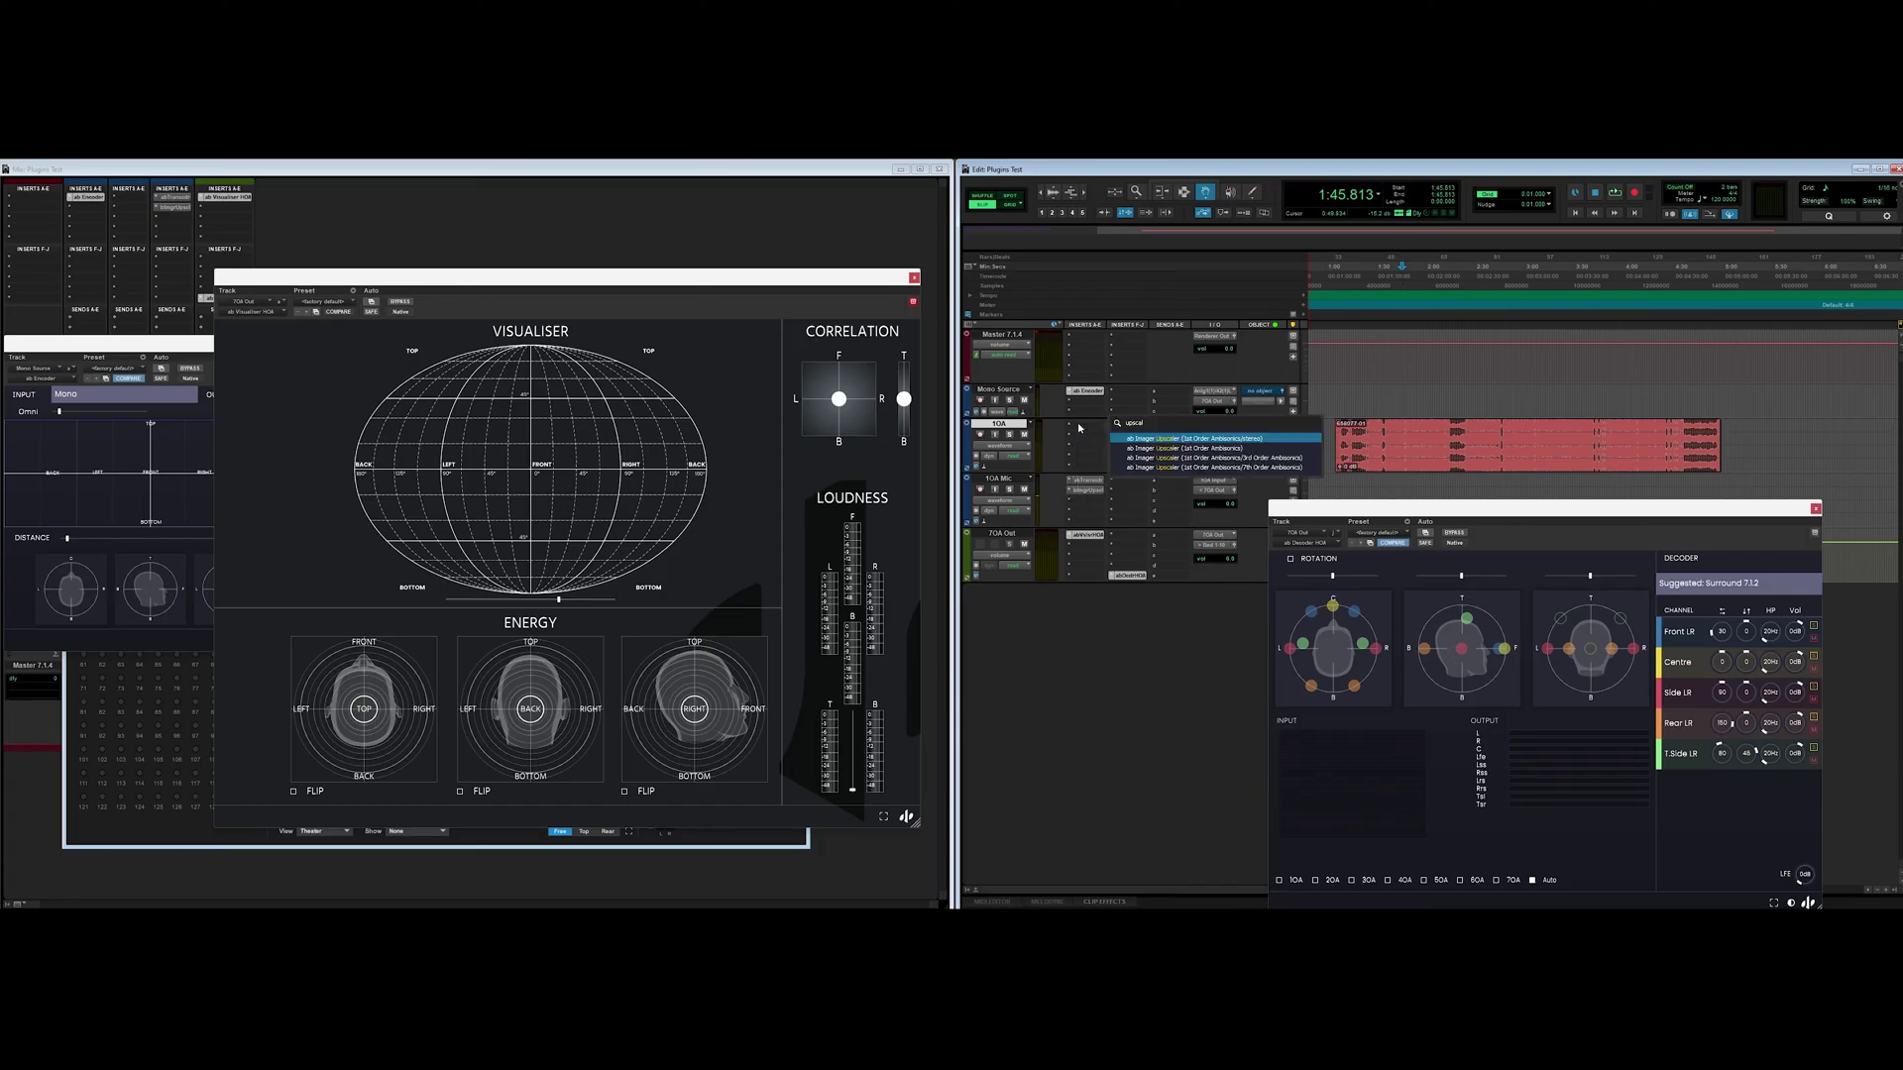
click(1128, 473)
drag(372, 276, 670, 433)
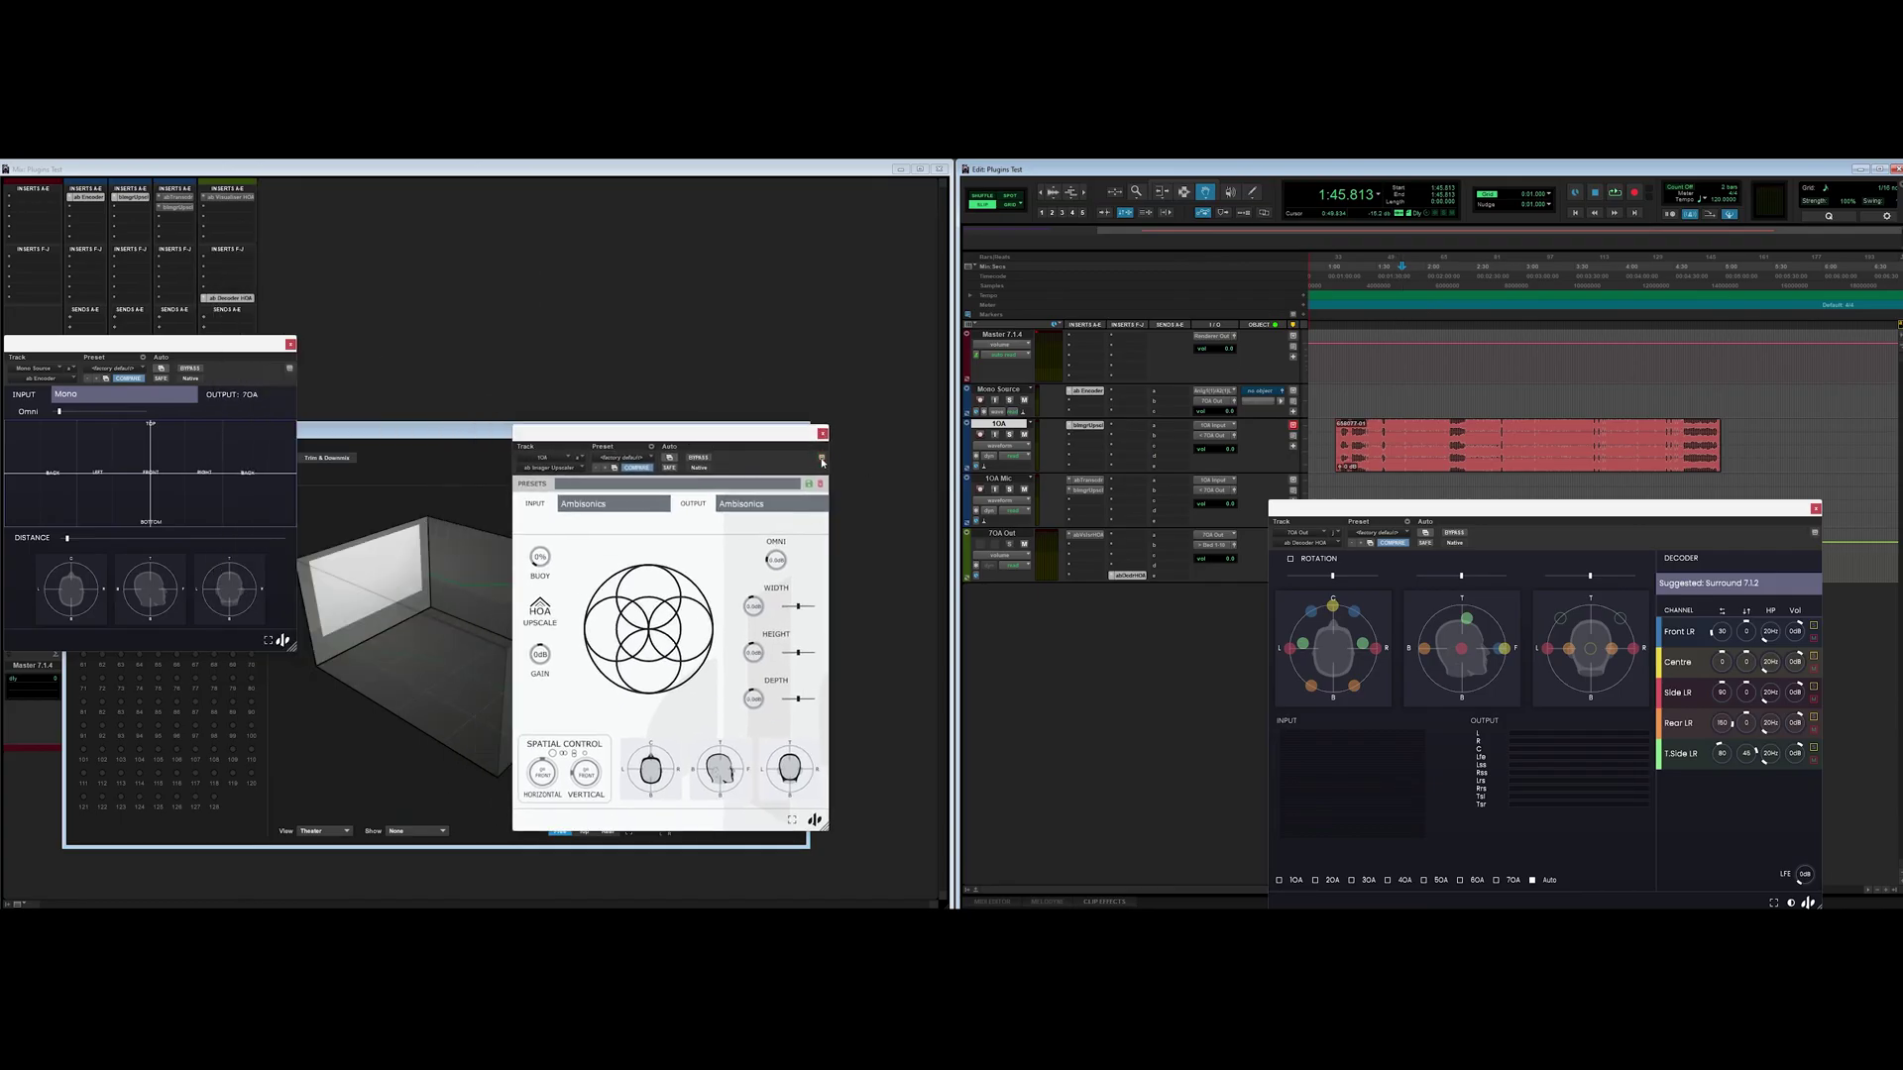
Reopen the visualiser and place it between the 1OA track's upscaler and the decoder, keeping the recorded clip uncovered
click(1087, 539)
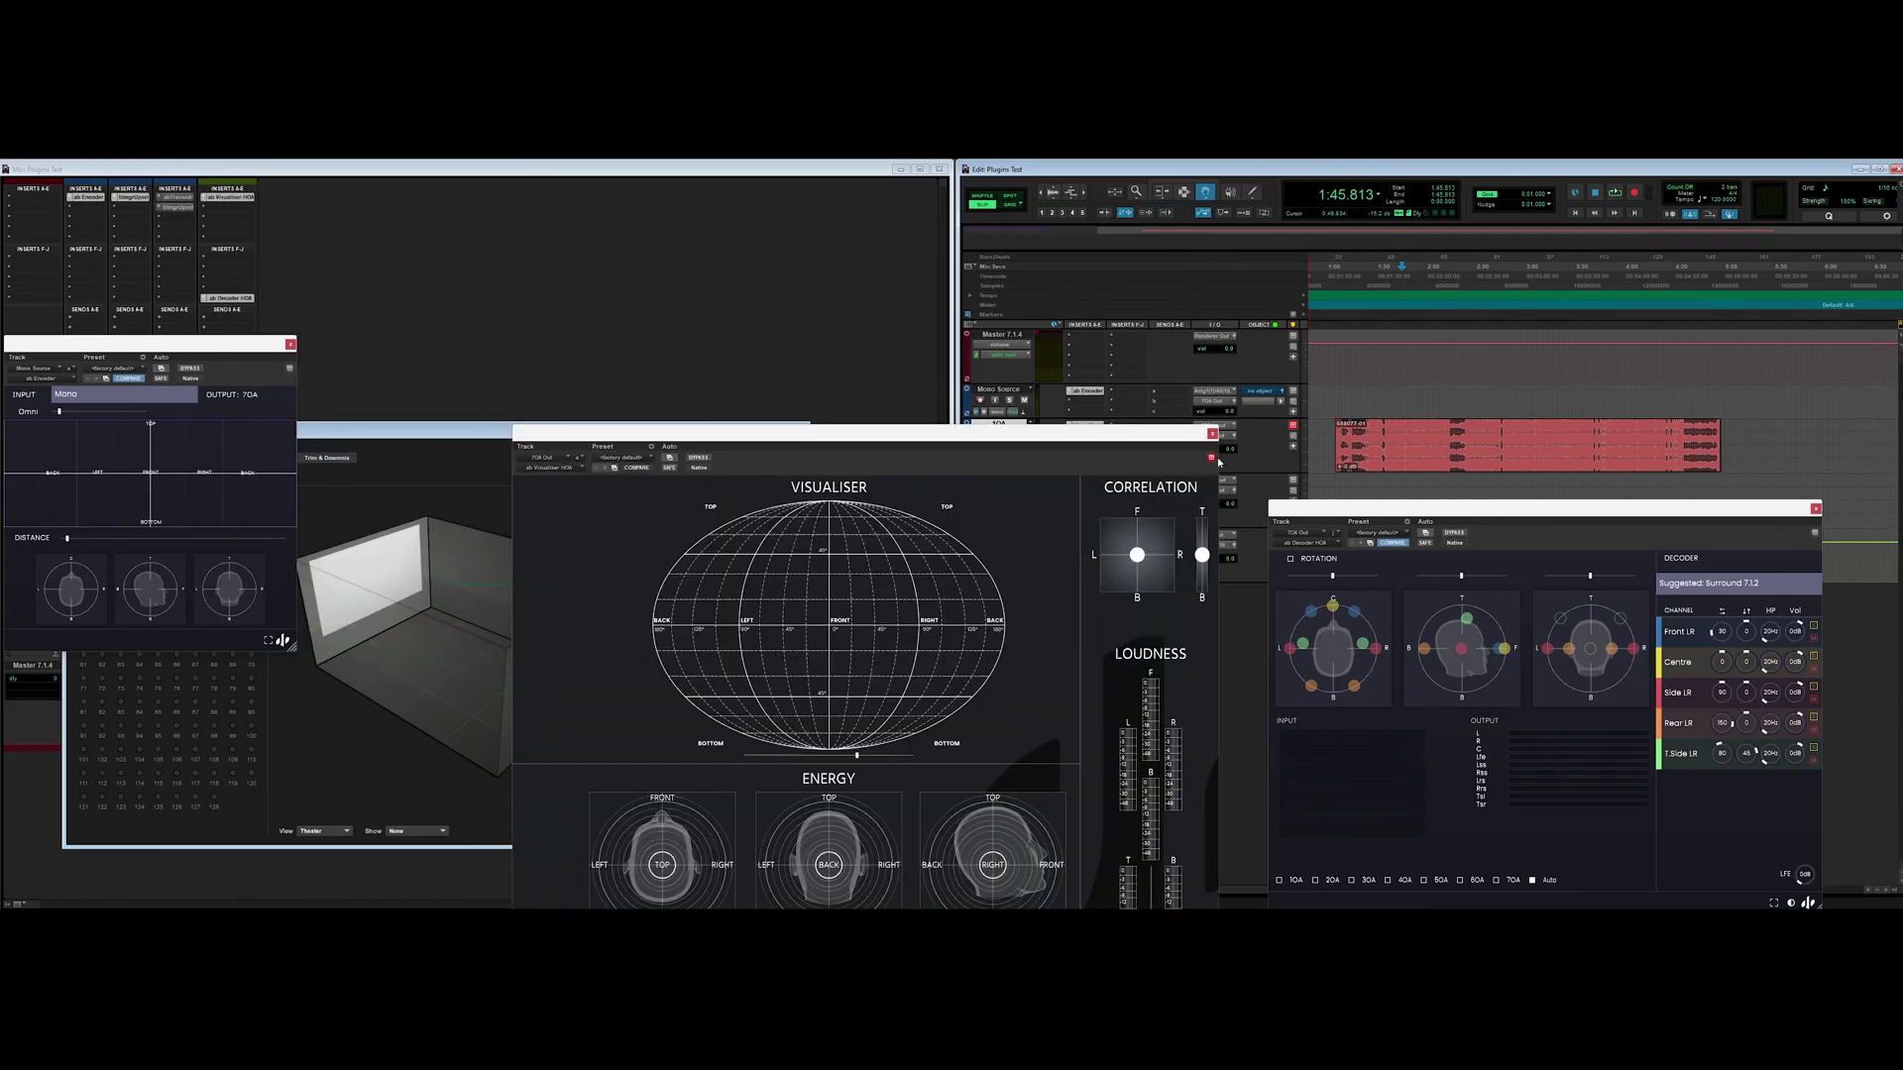
drag(1026, 441, 1383, 399)
drag(682, 437, 369, 424)
drag(967, 393, 581, 340)
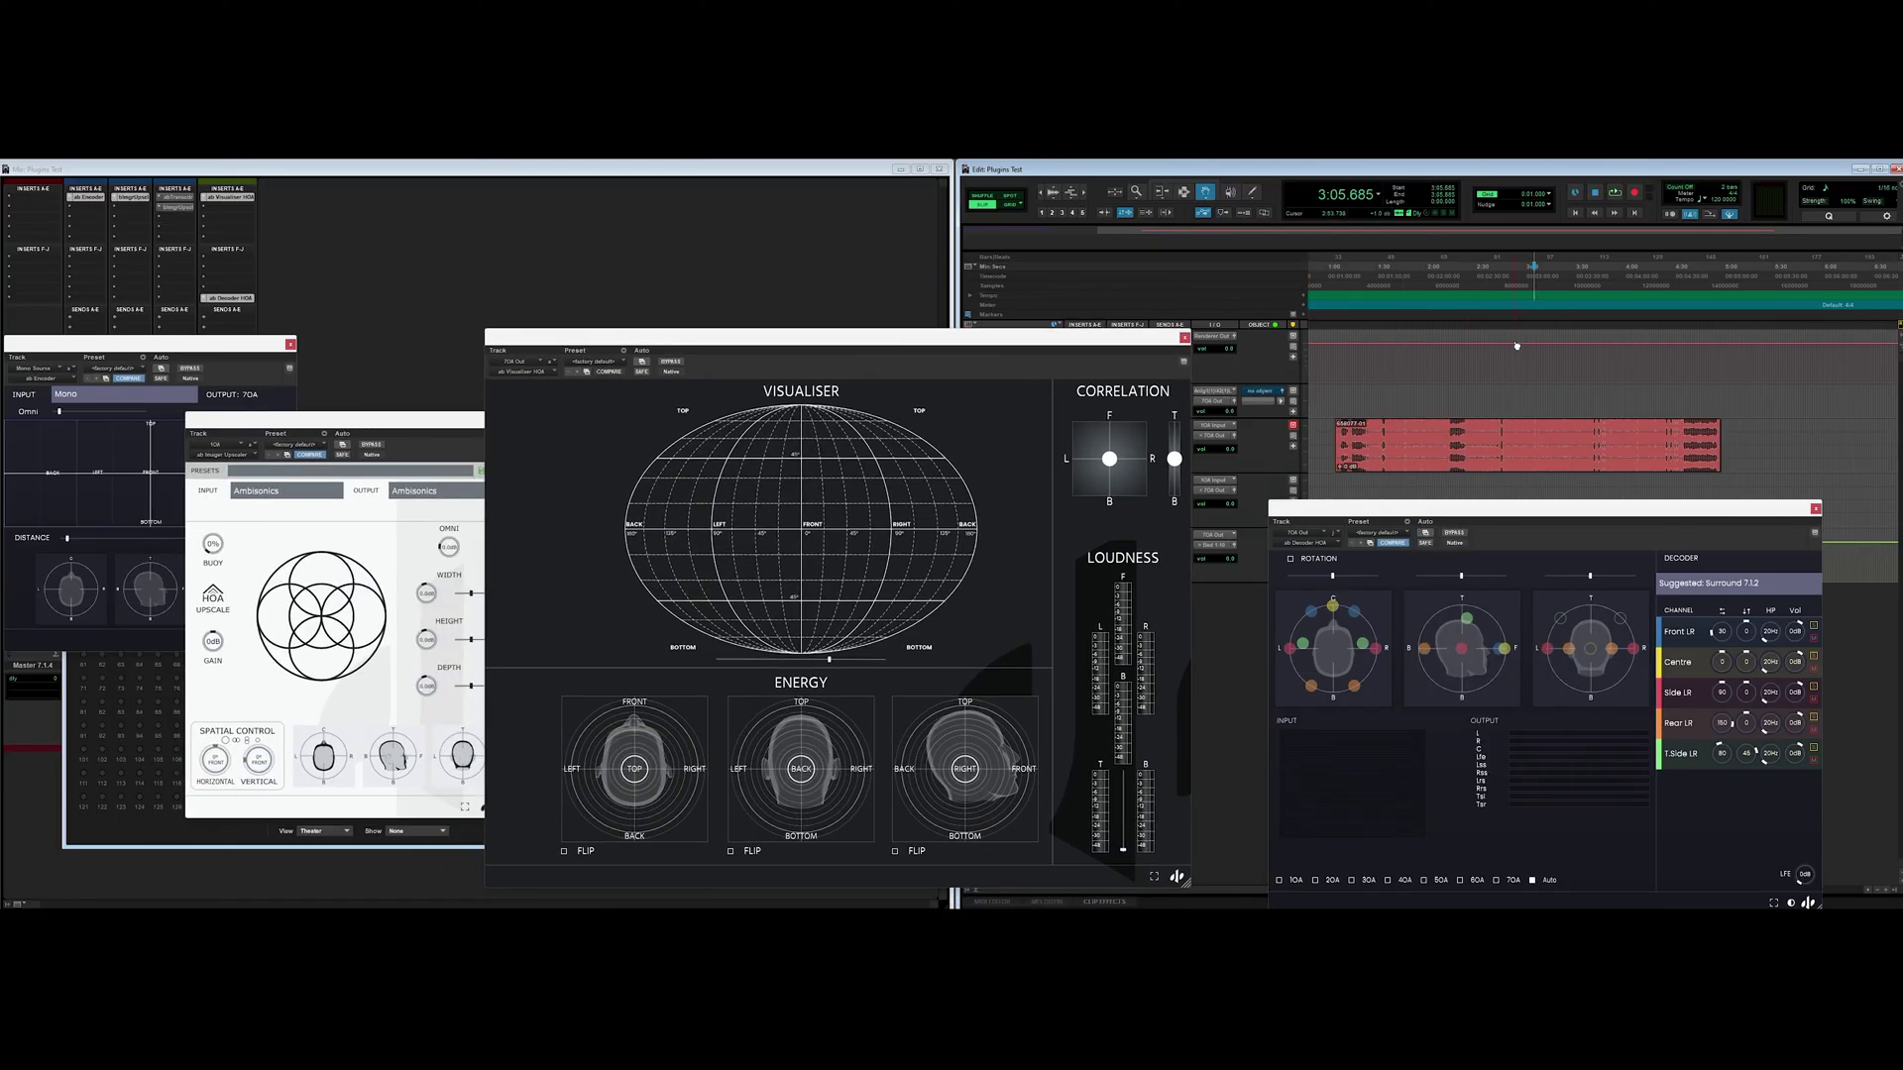
Play the first-order clip and toggle the upscaler's bypass on and off to compare the visualiser and decoder inputs
key(space)
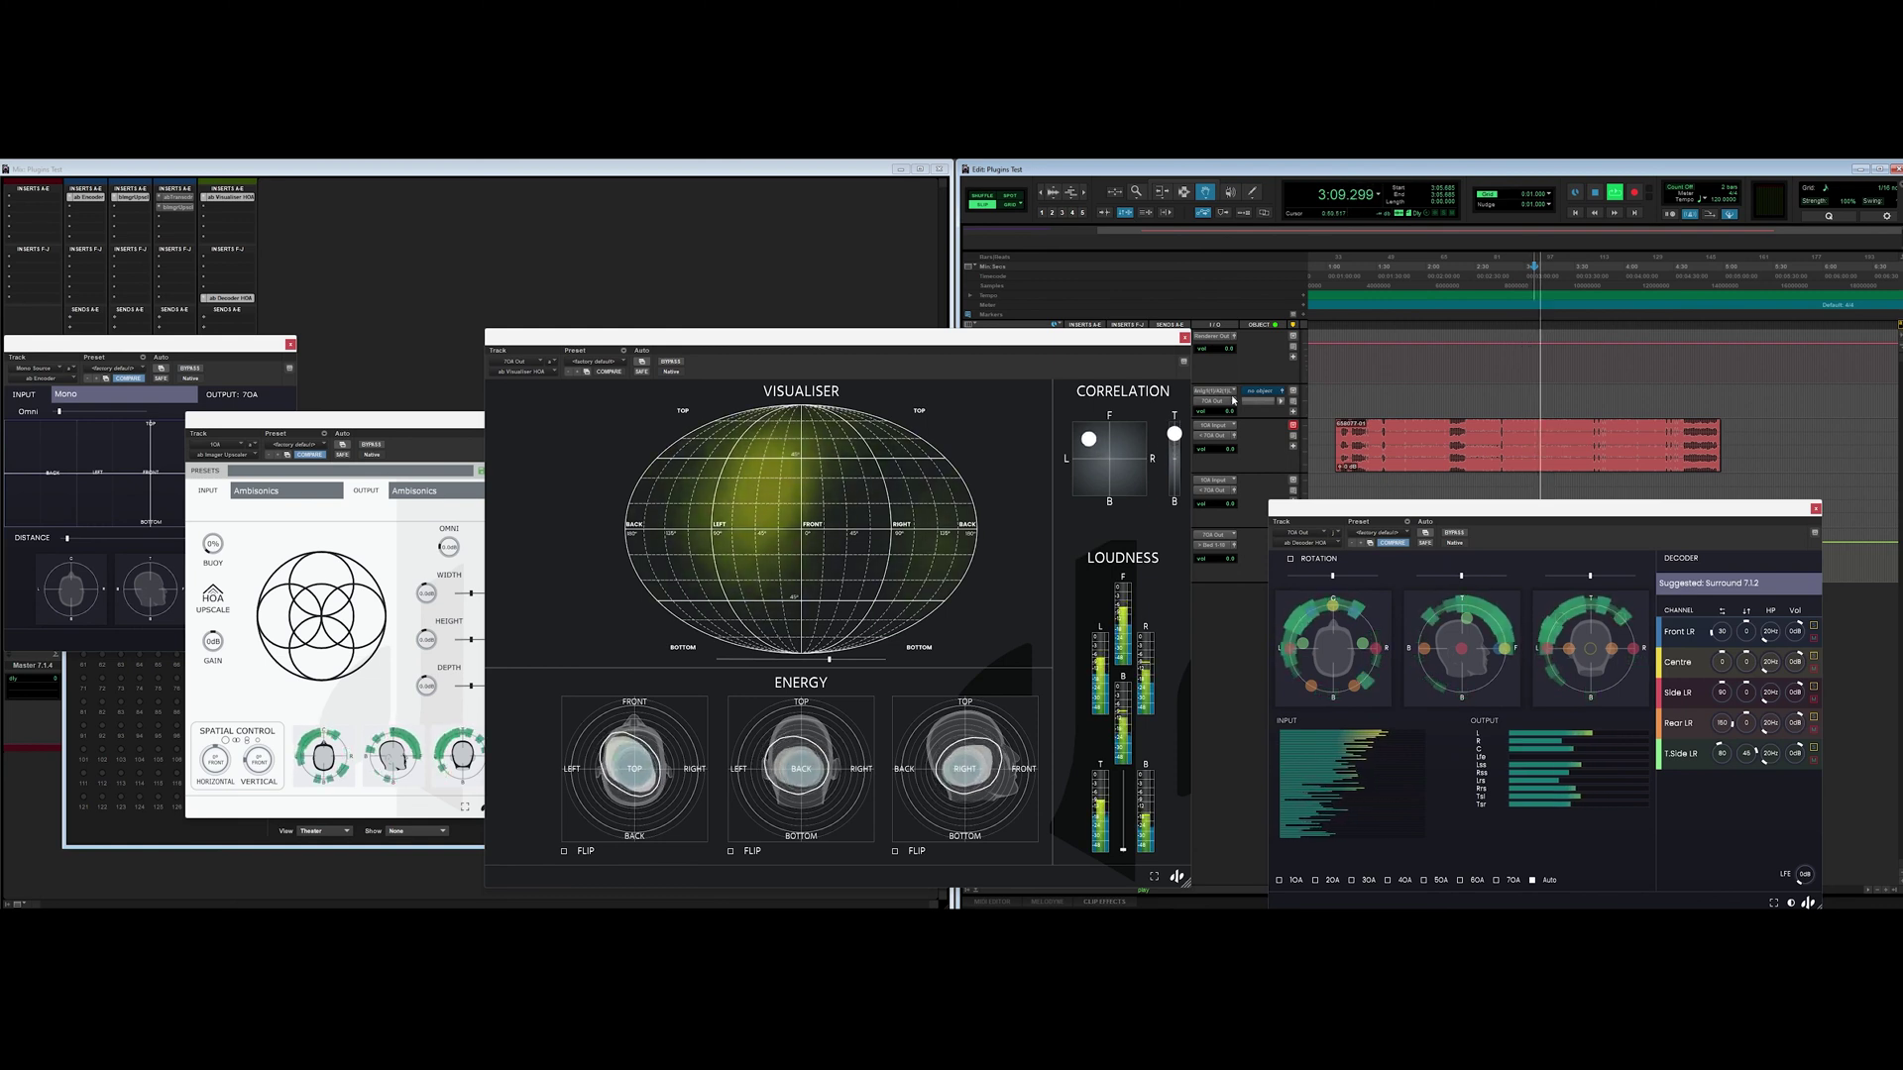
drag(327, 419, 213, 411)
drag(955, 352, 820, 309)
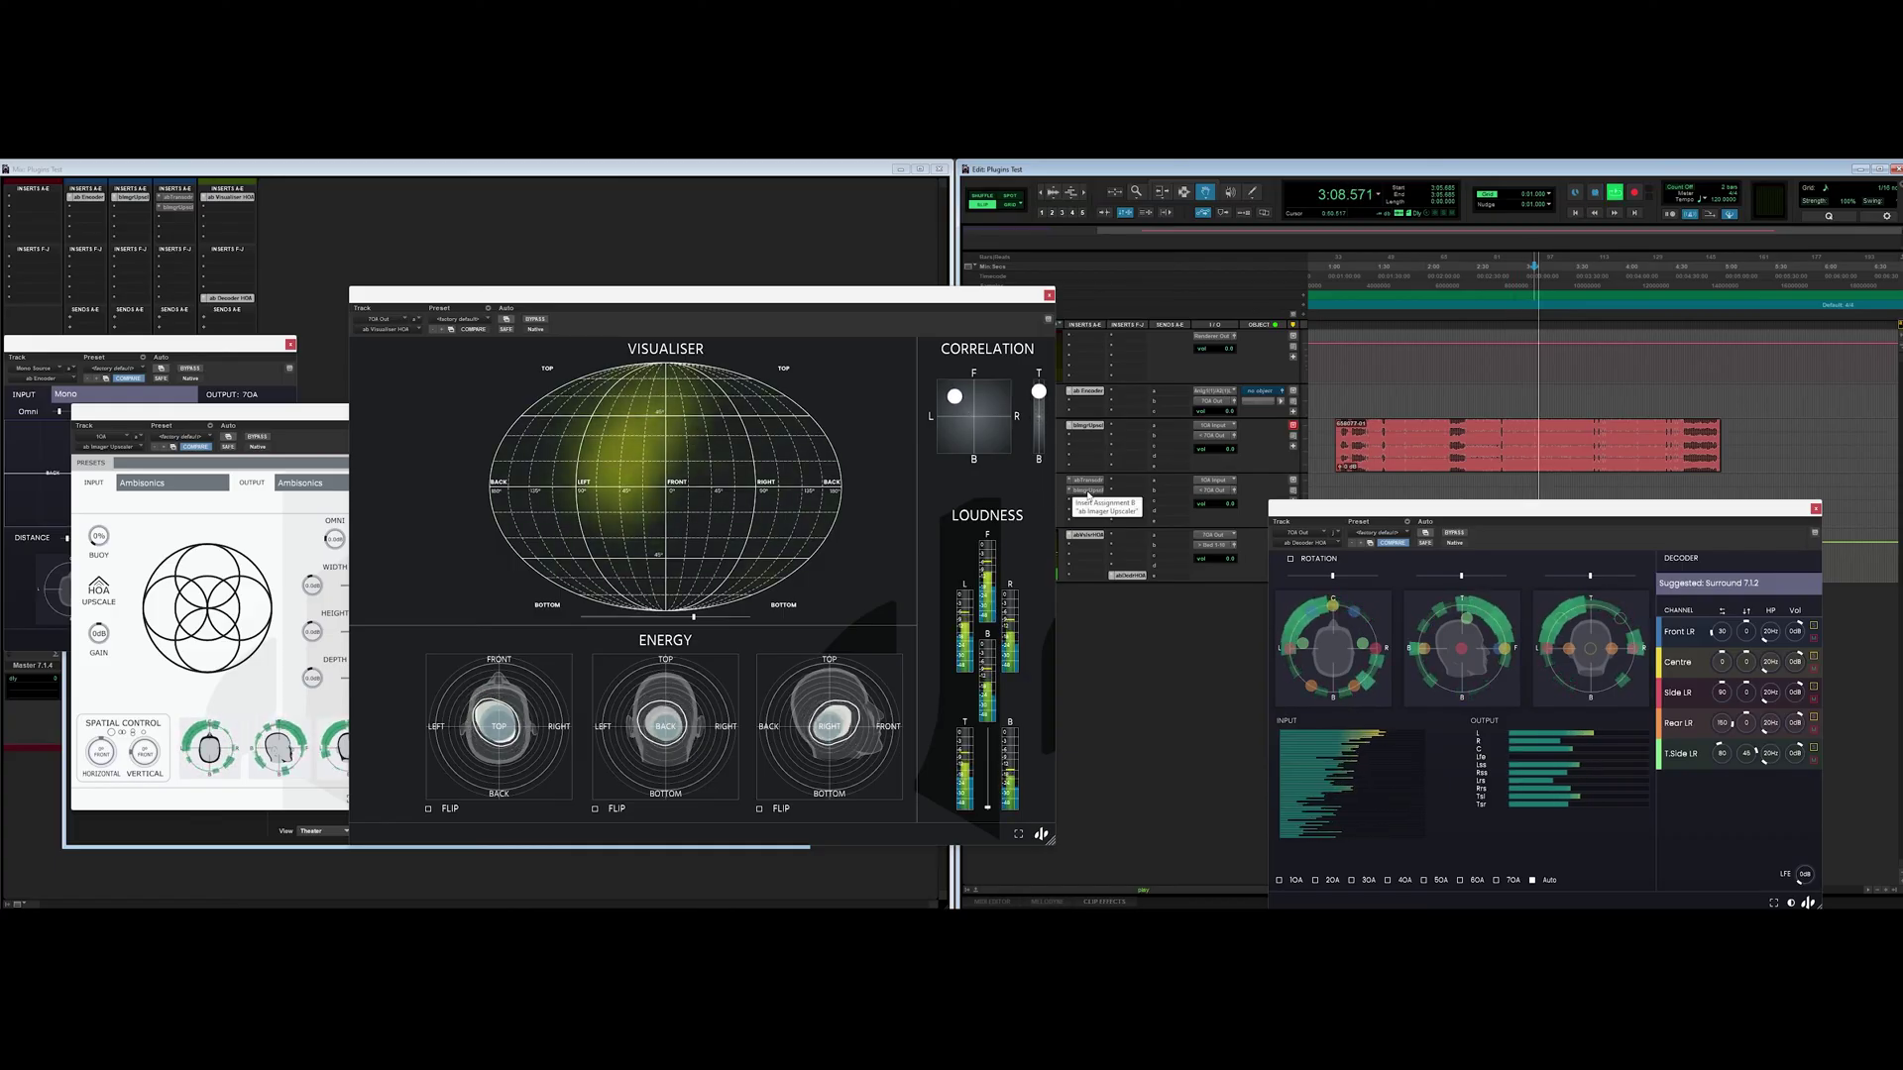
ctrl+click(1082, 427)
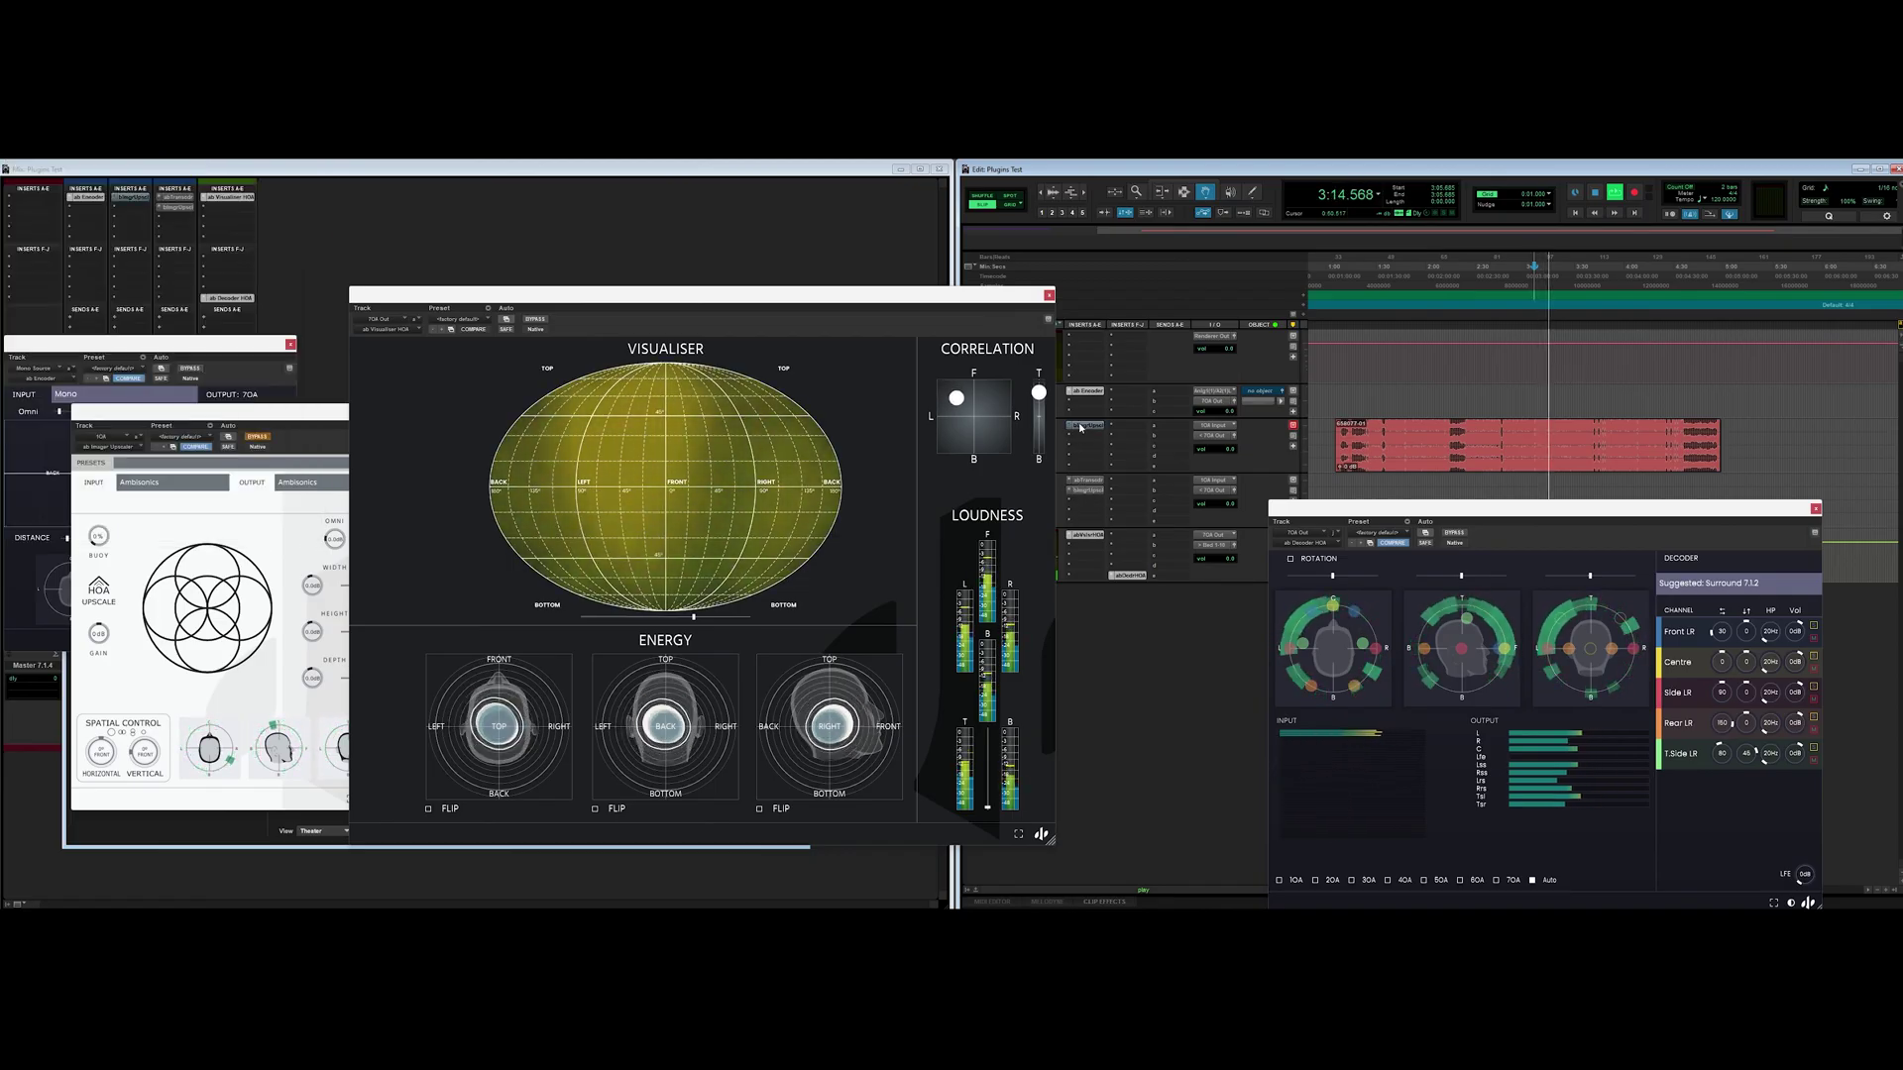
ctrl+click(1081, 427)
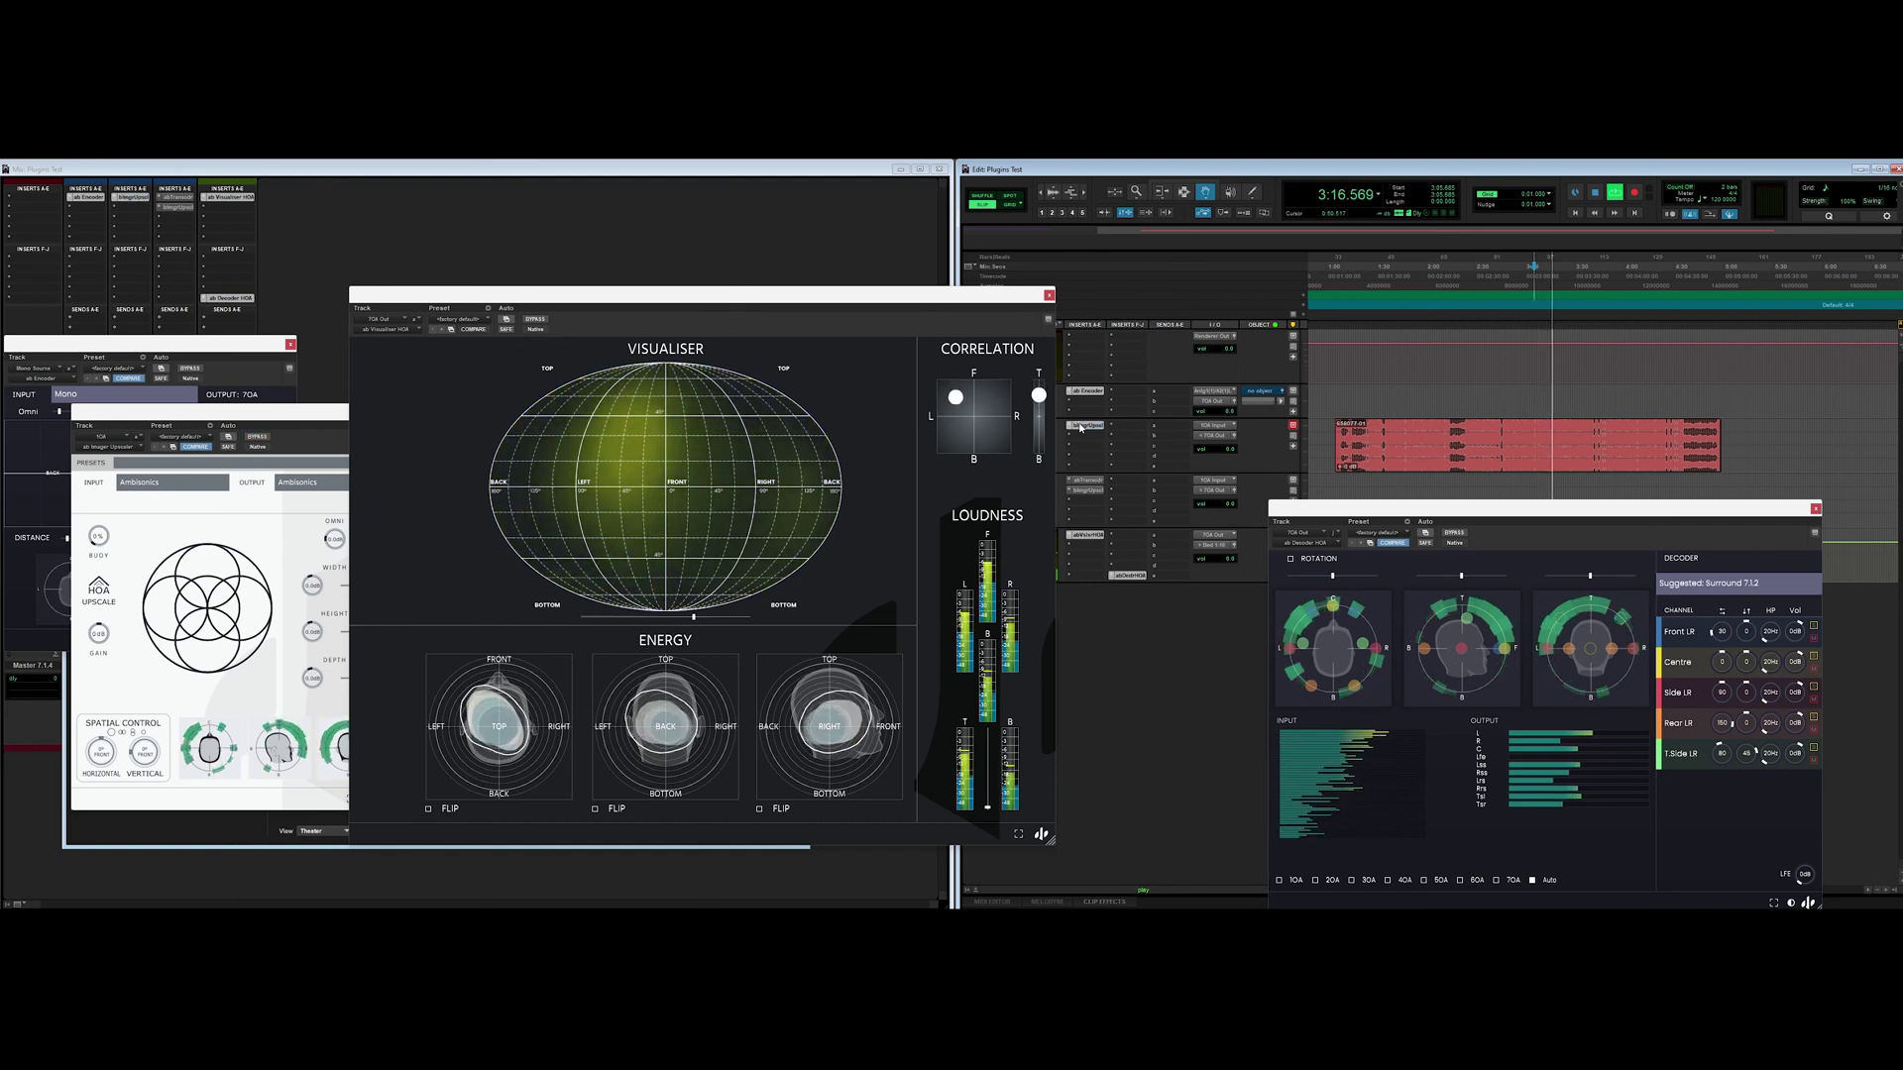
key(space)
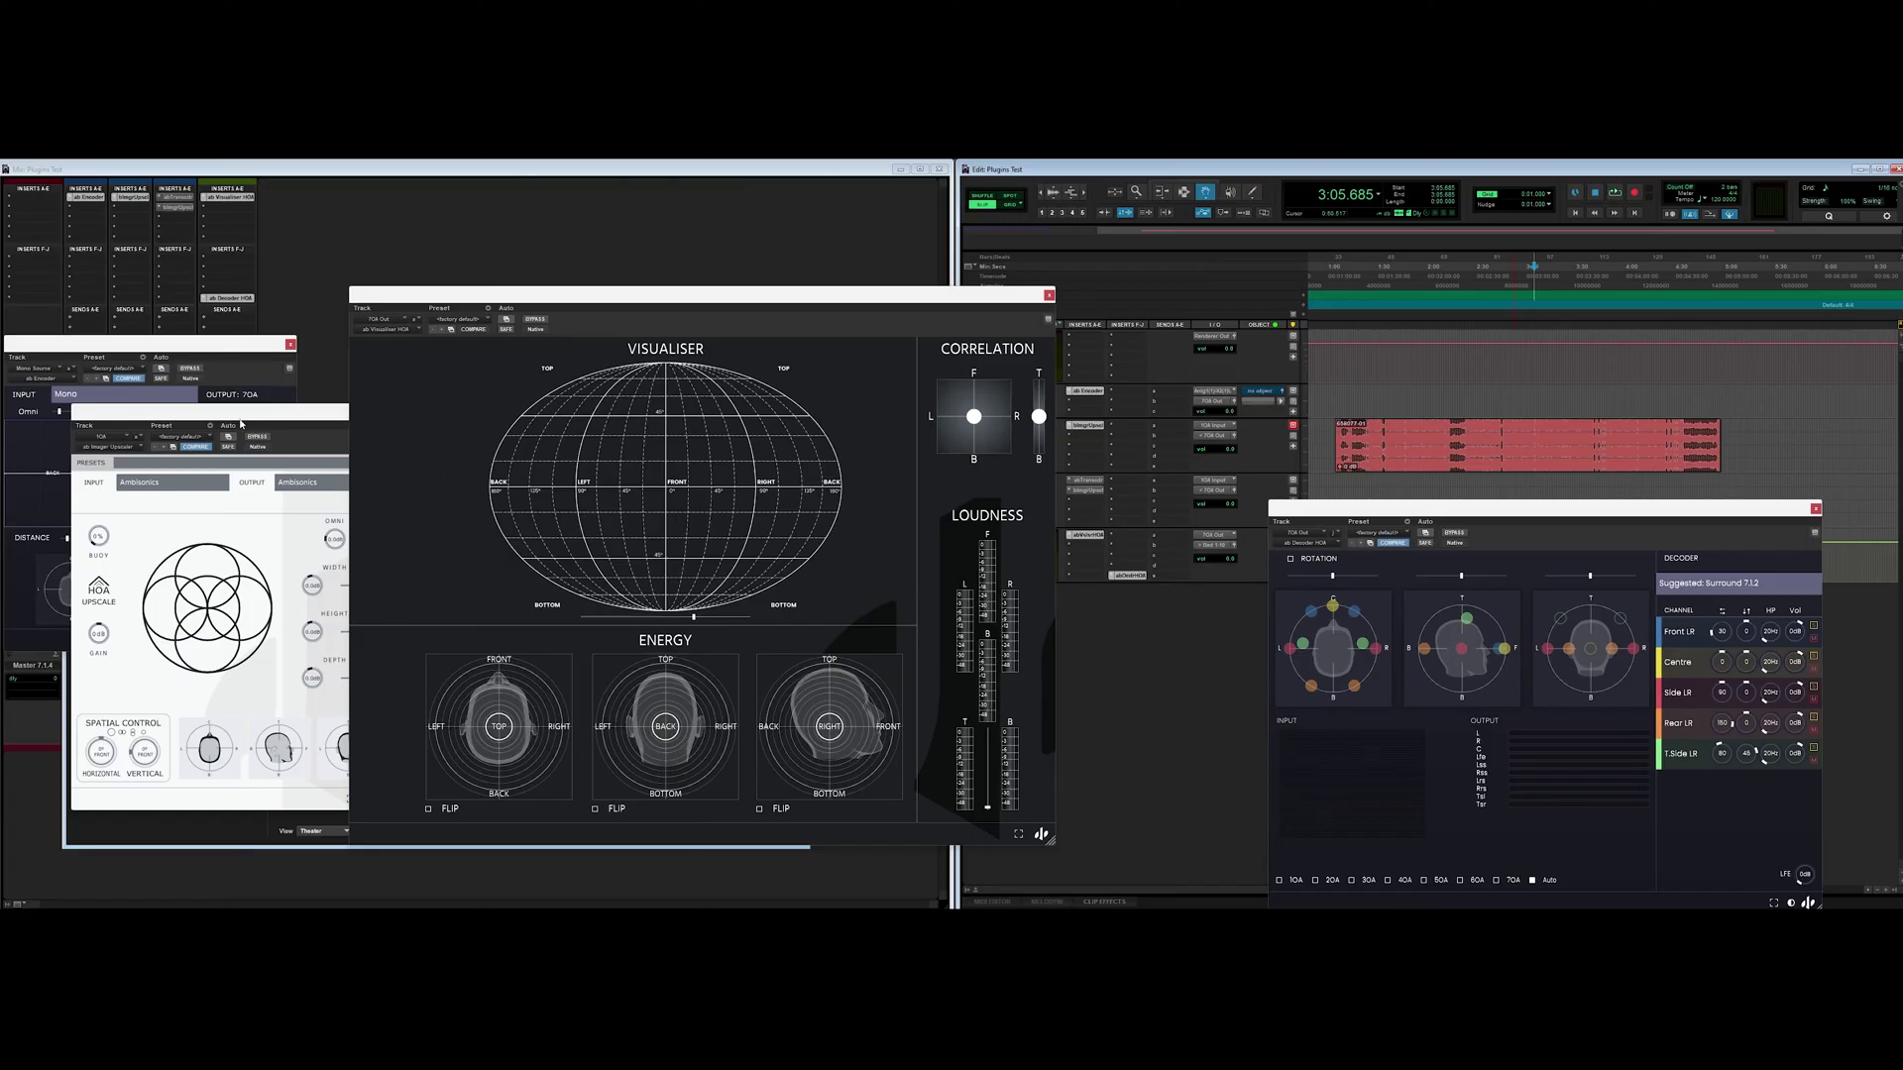
Set the upscaler and visualiser windows side by side and play the first-order clip from 3:14.560
drag(239, 416, 202, 460)
mouse_move(485, 295)
mouse_down()
mouse_move(527, 285)
mouse_move(502, 314)
mouse_up()
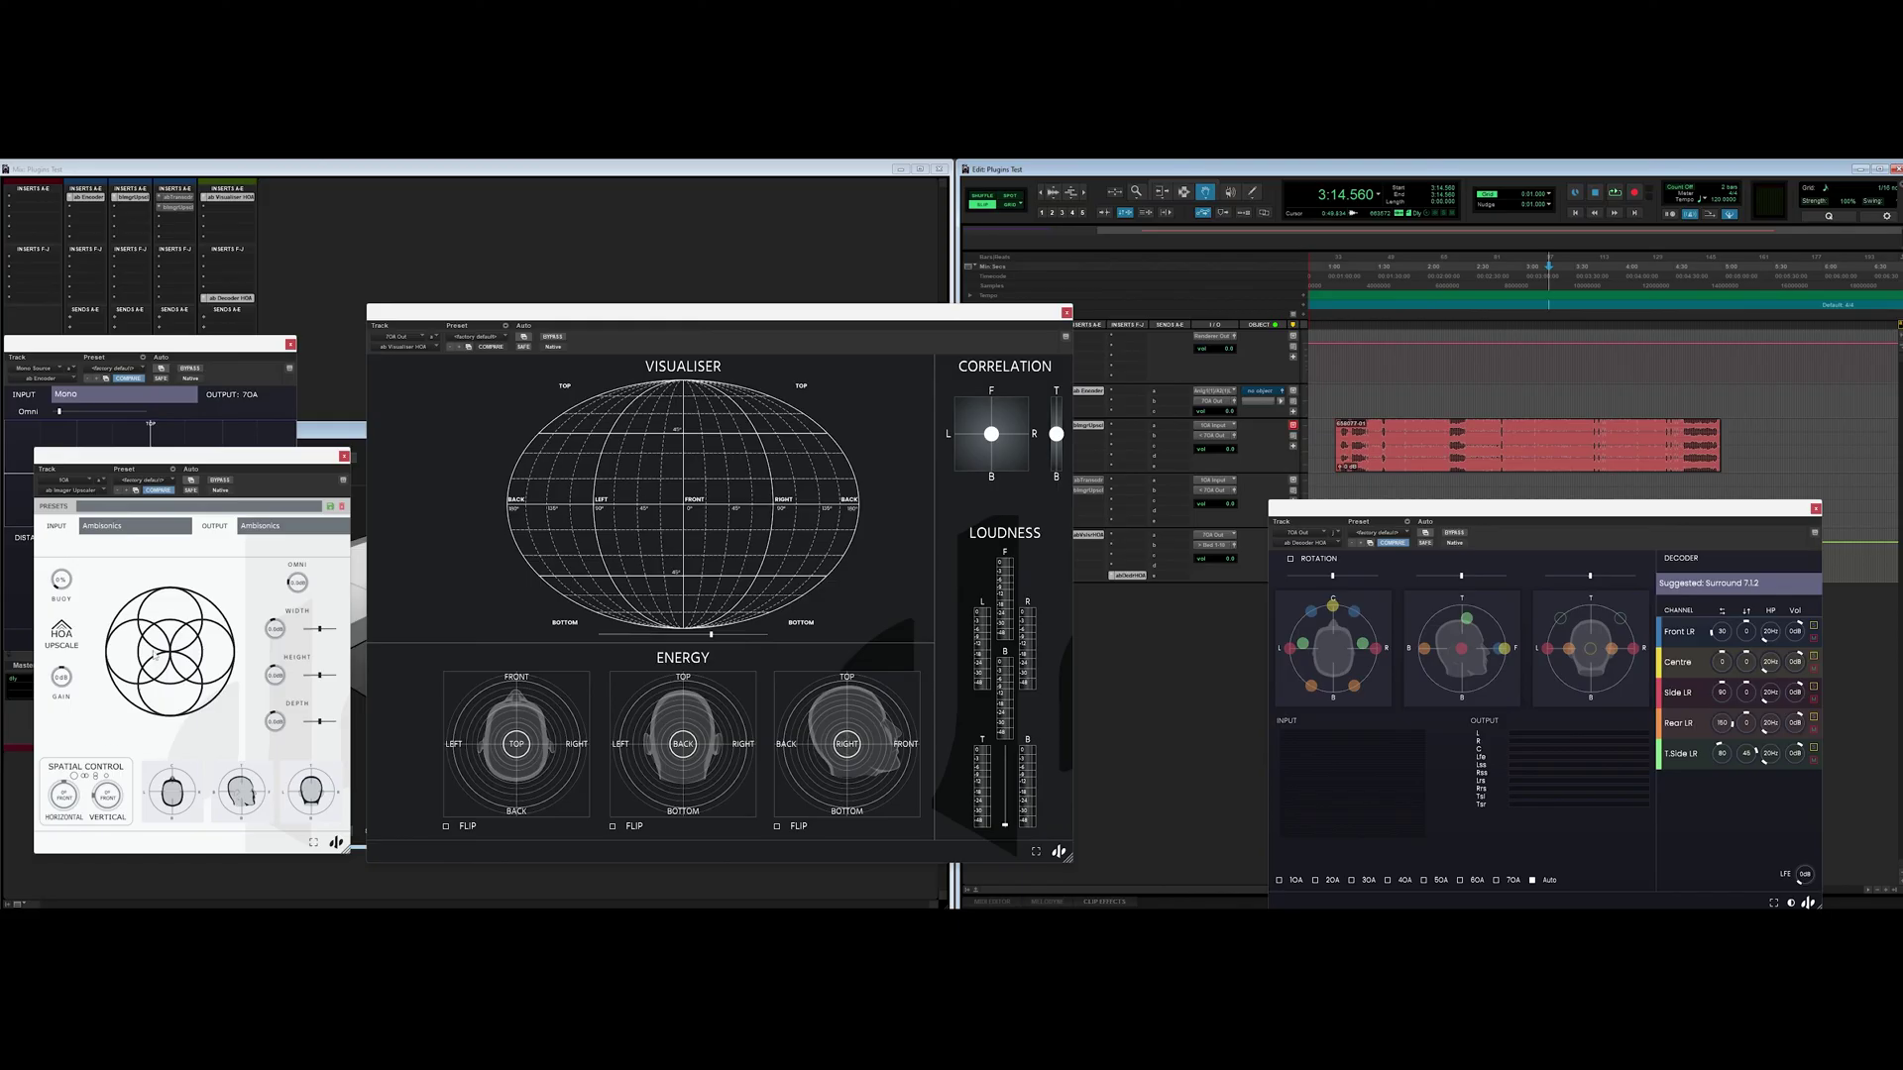
key(space)
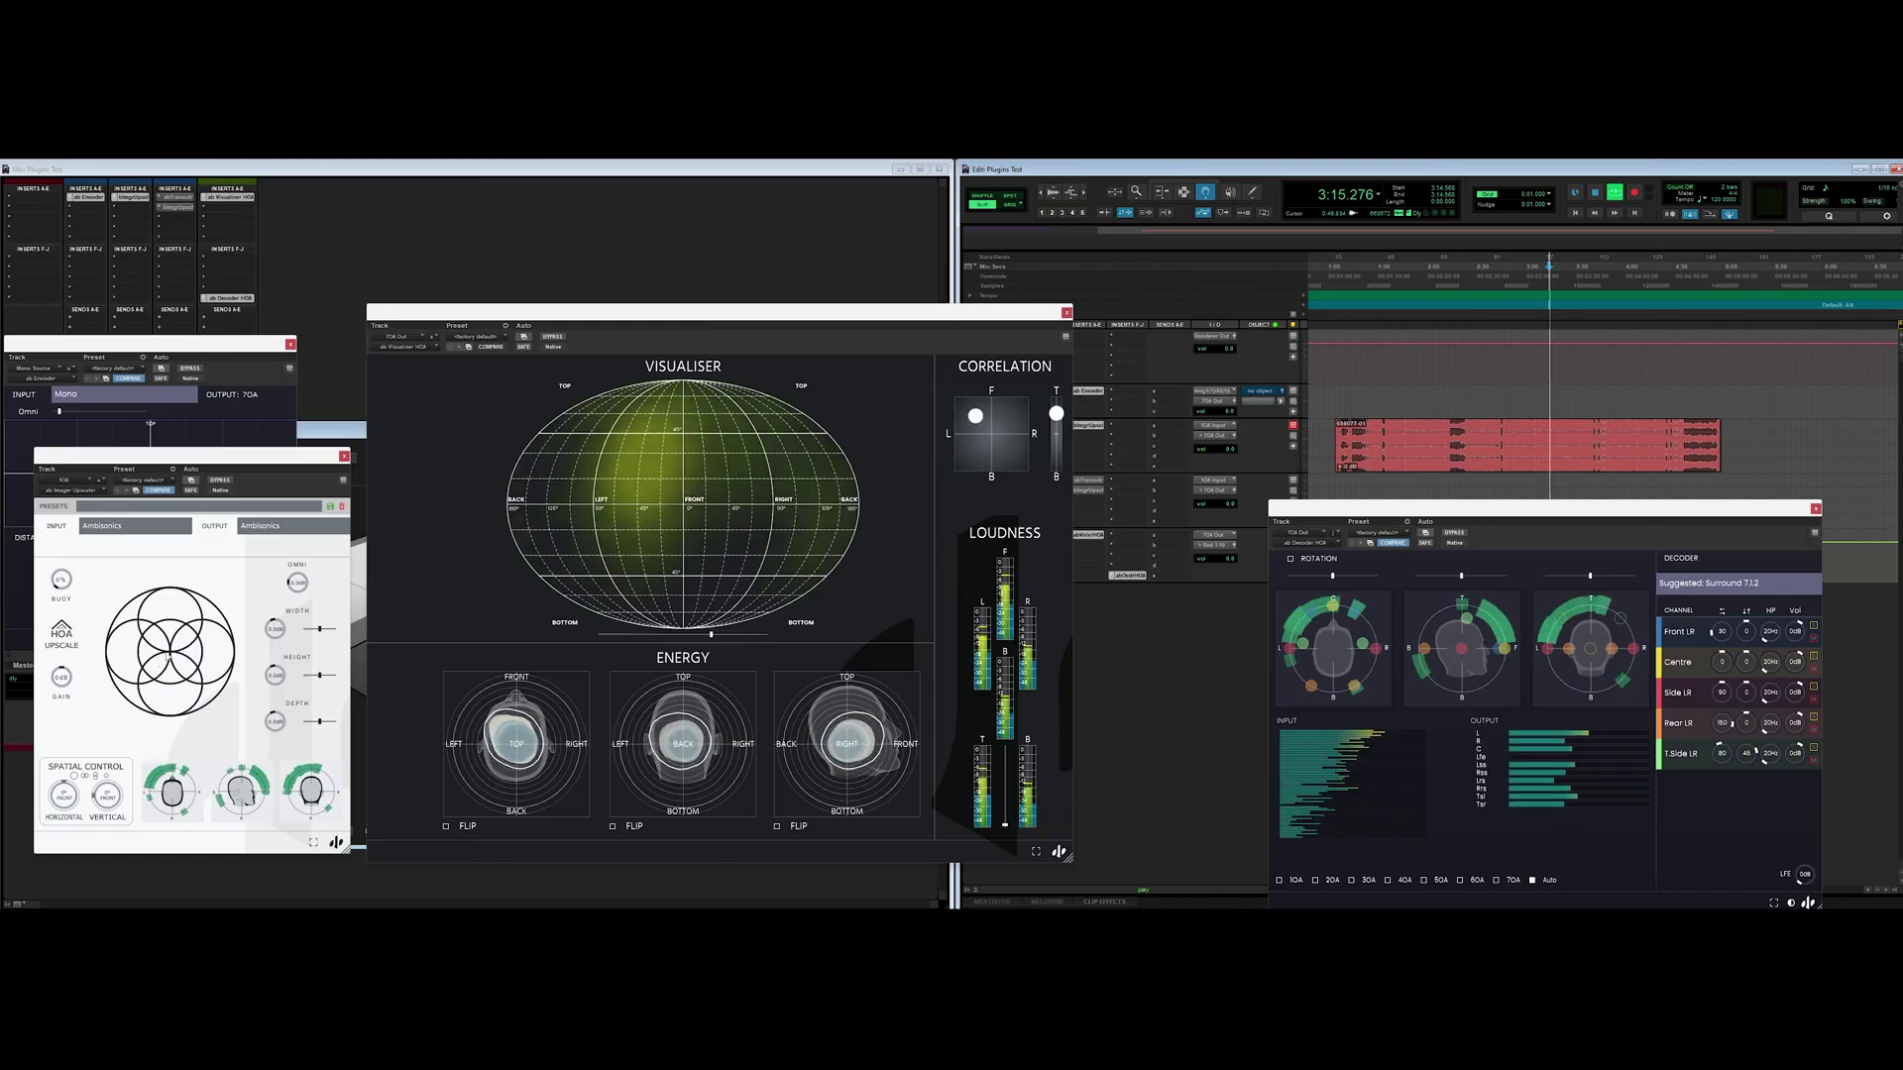
Vary the upscaler's width, height and depth volumes during playback, restore their defaults and stop playback
mouse_move(171, 646)
mouse_down()
mouse_move(174, 594)
mouse_move(169, 697)
mouse_move(132, 674)
mouse_move(192, 650)
mouse_up()
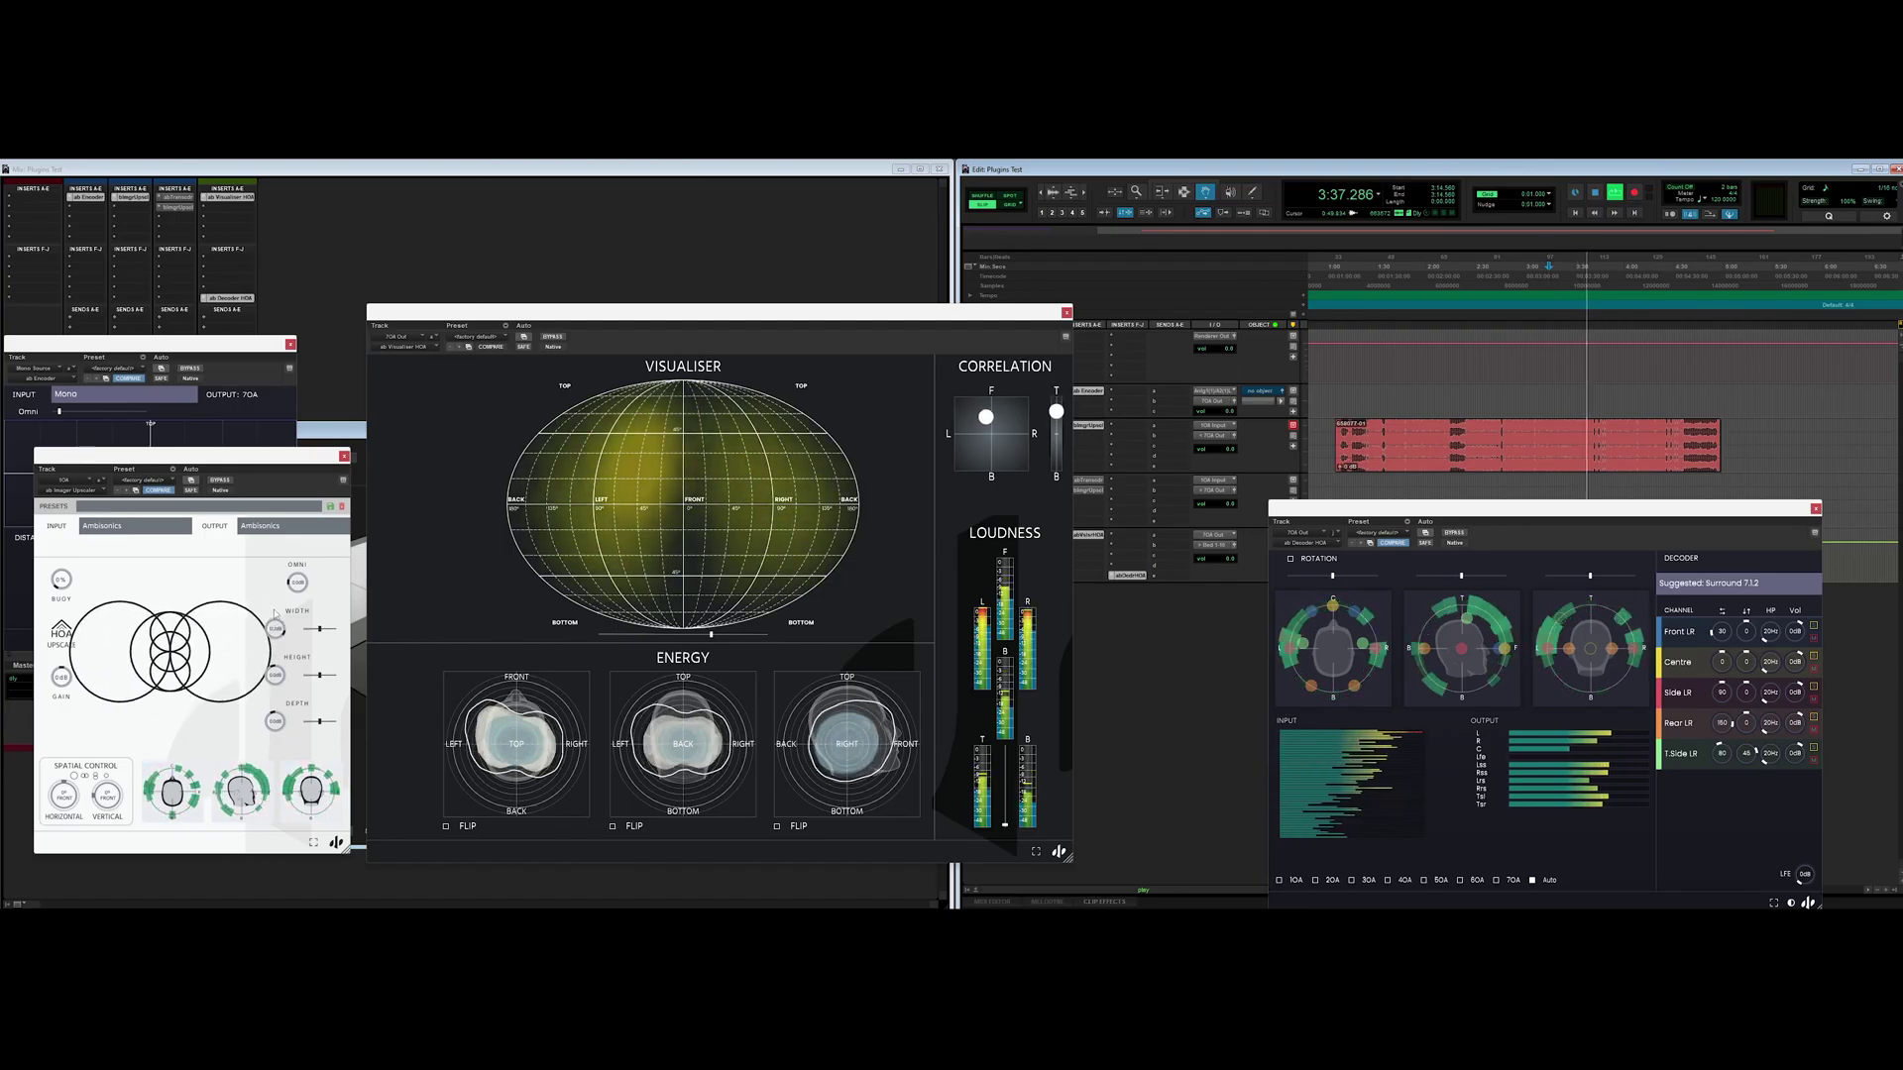
drag(277, 631, 276, 648)
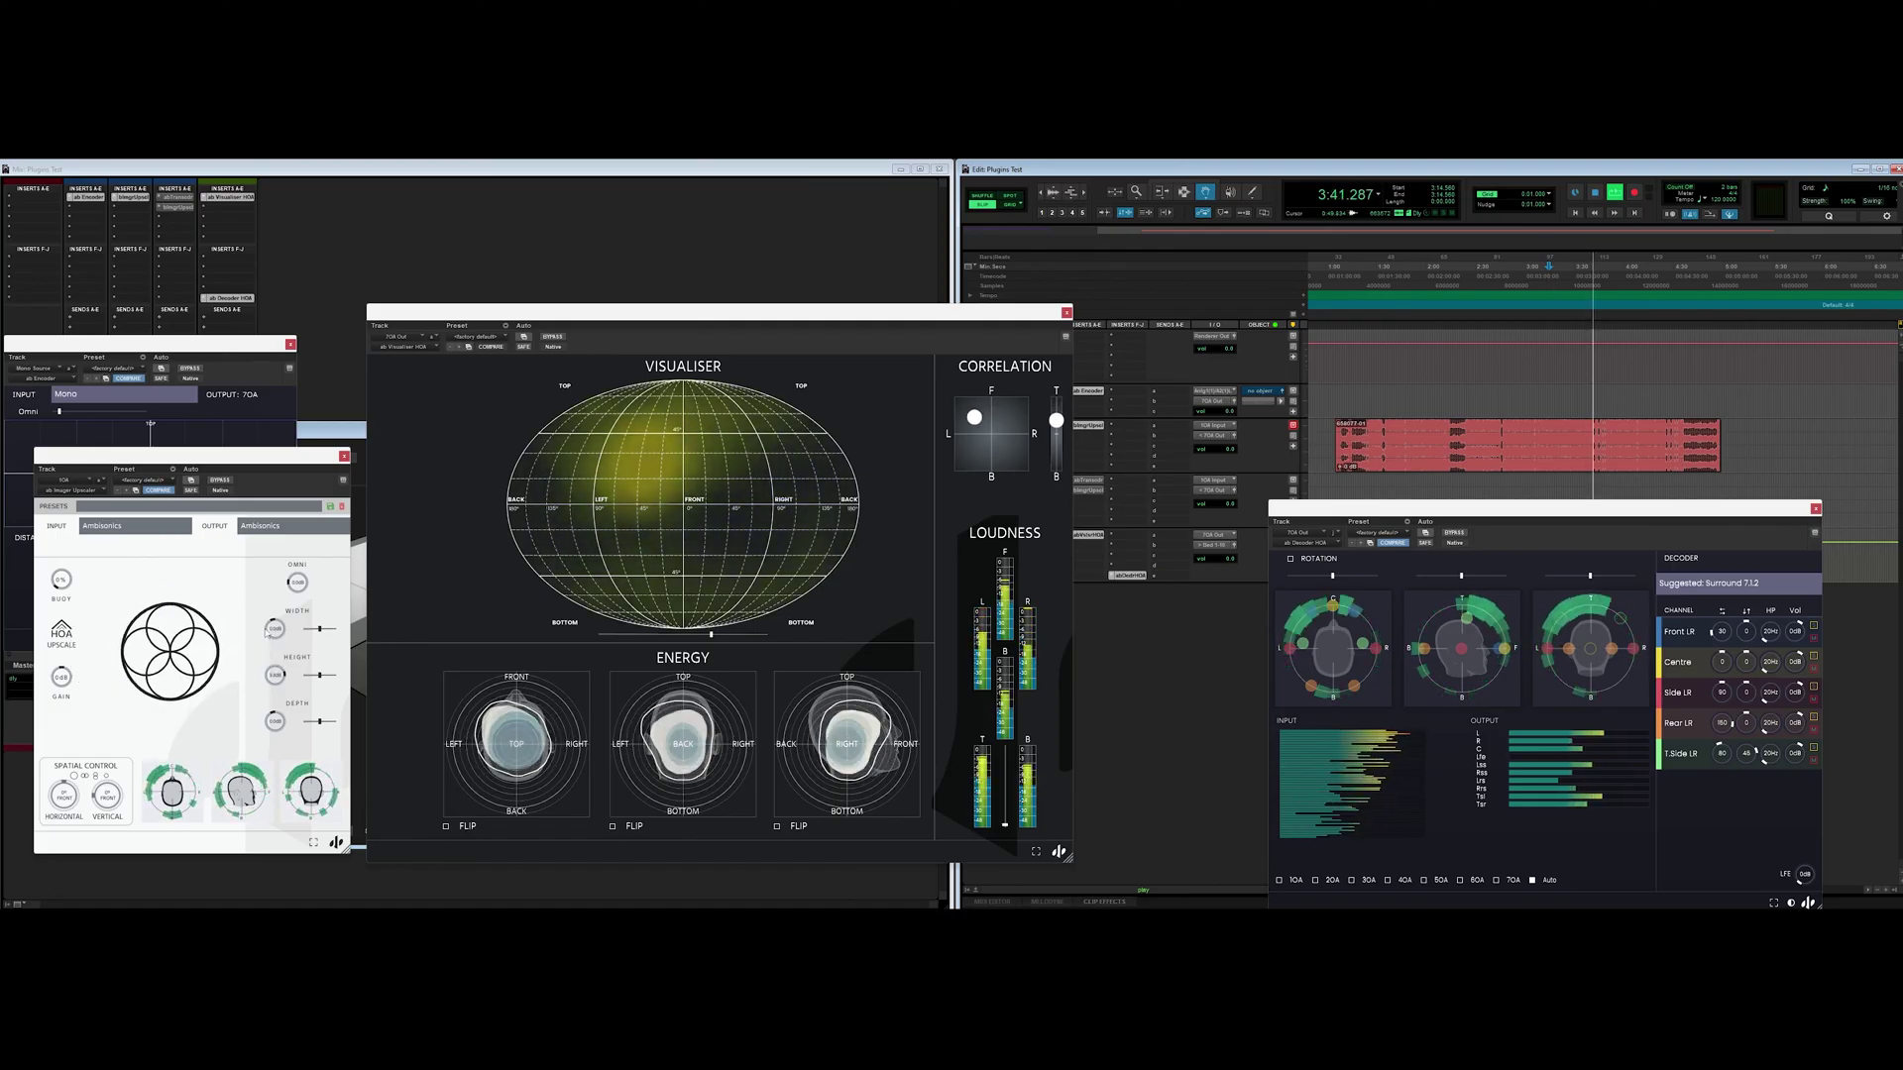
drag(267, 633, 269, 627)
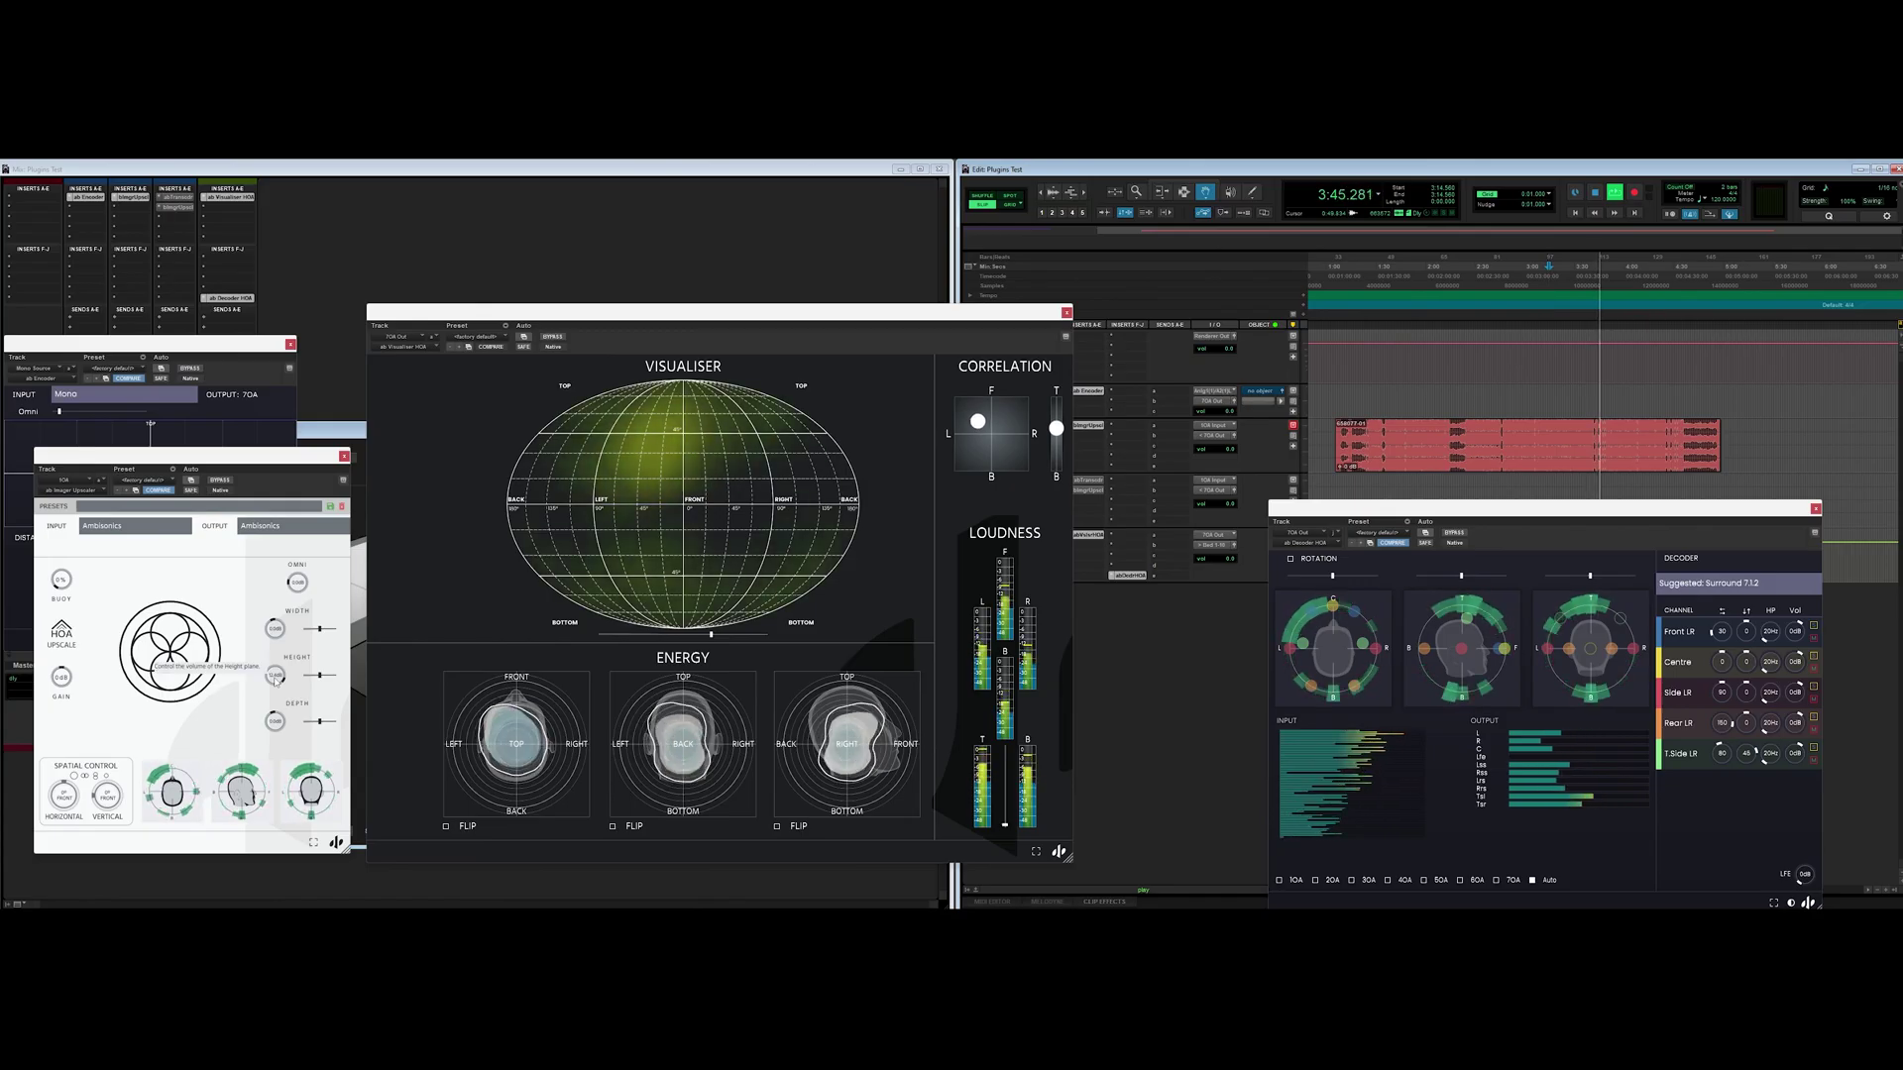
mouse_move(276, 680)
mouse_down()
mouse_move(283, 725)
mouse_move(278, 651)
mouse_up()
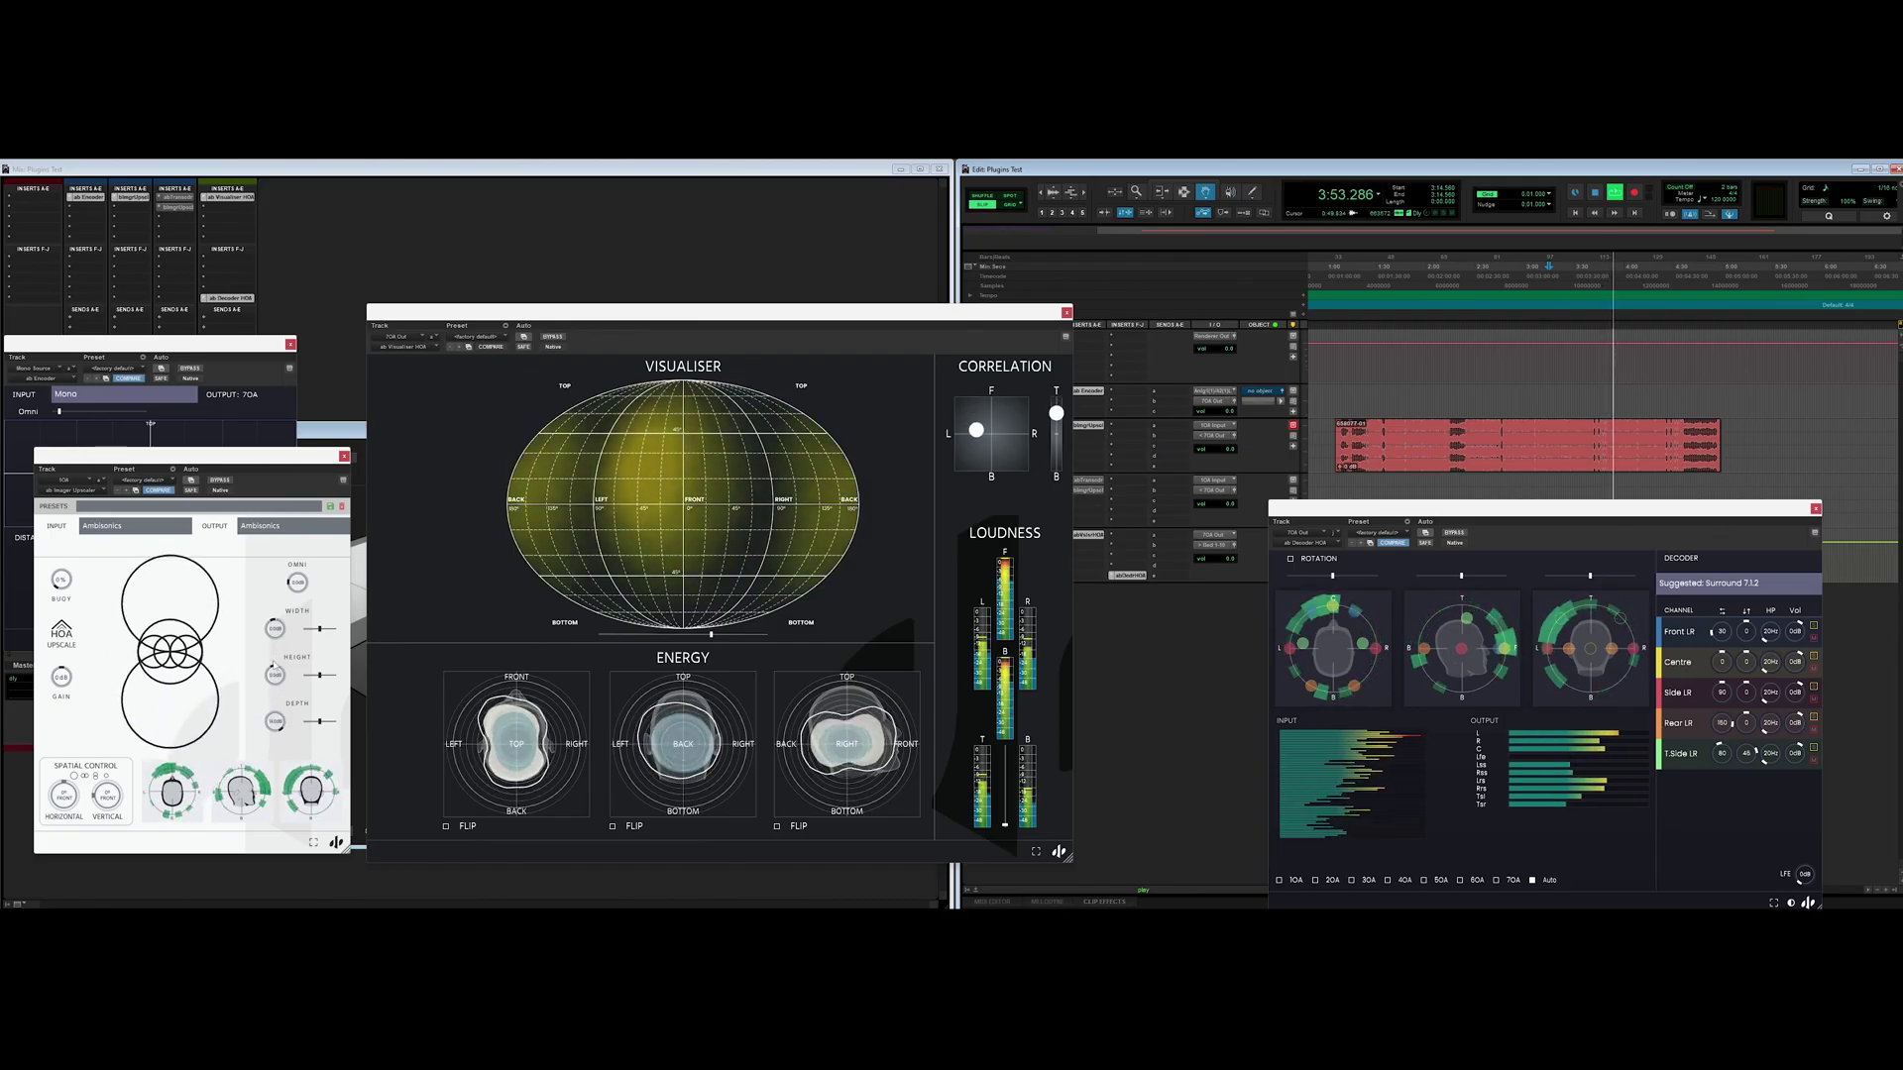
double_click(275, 722)
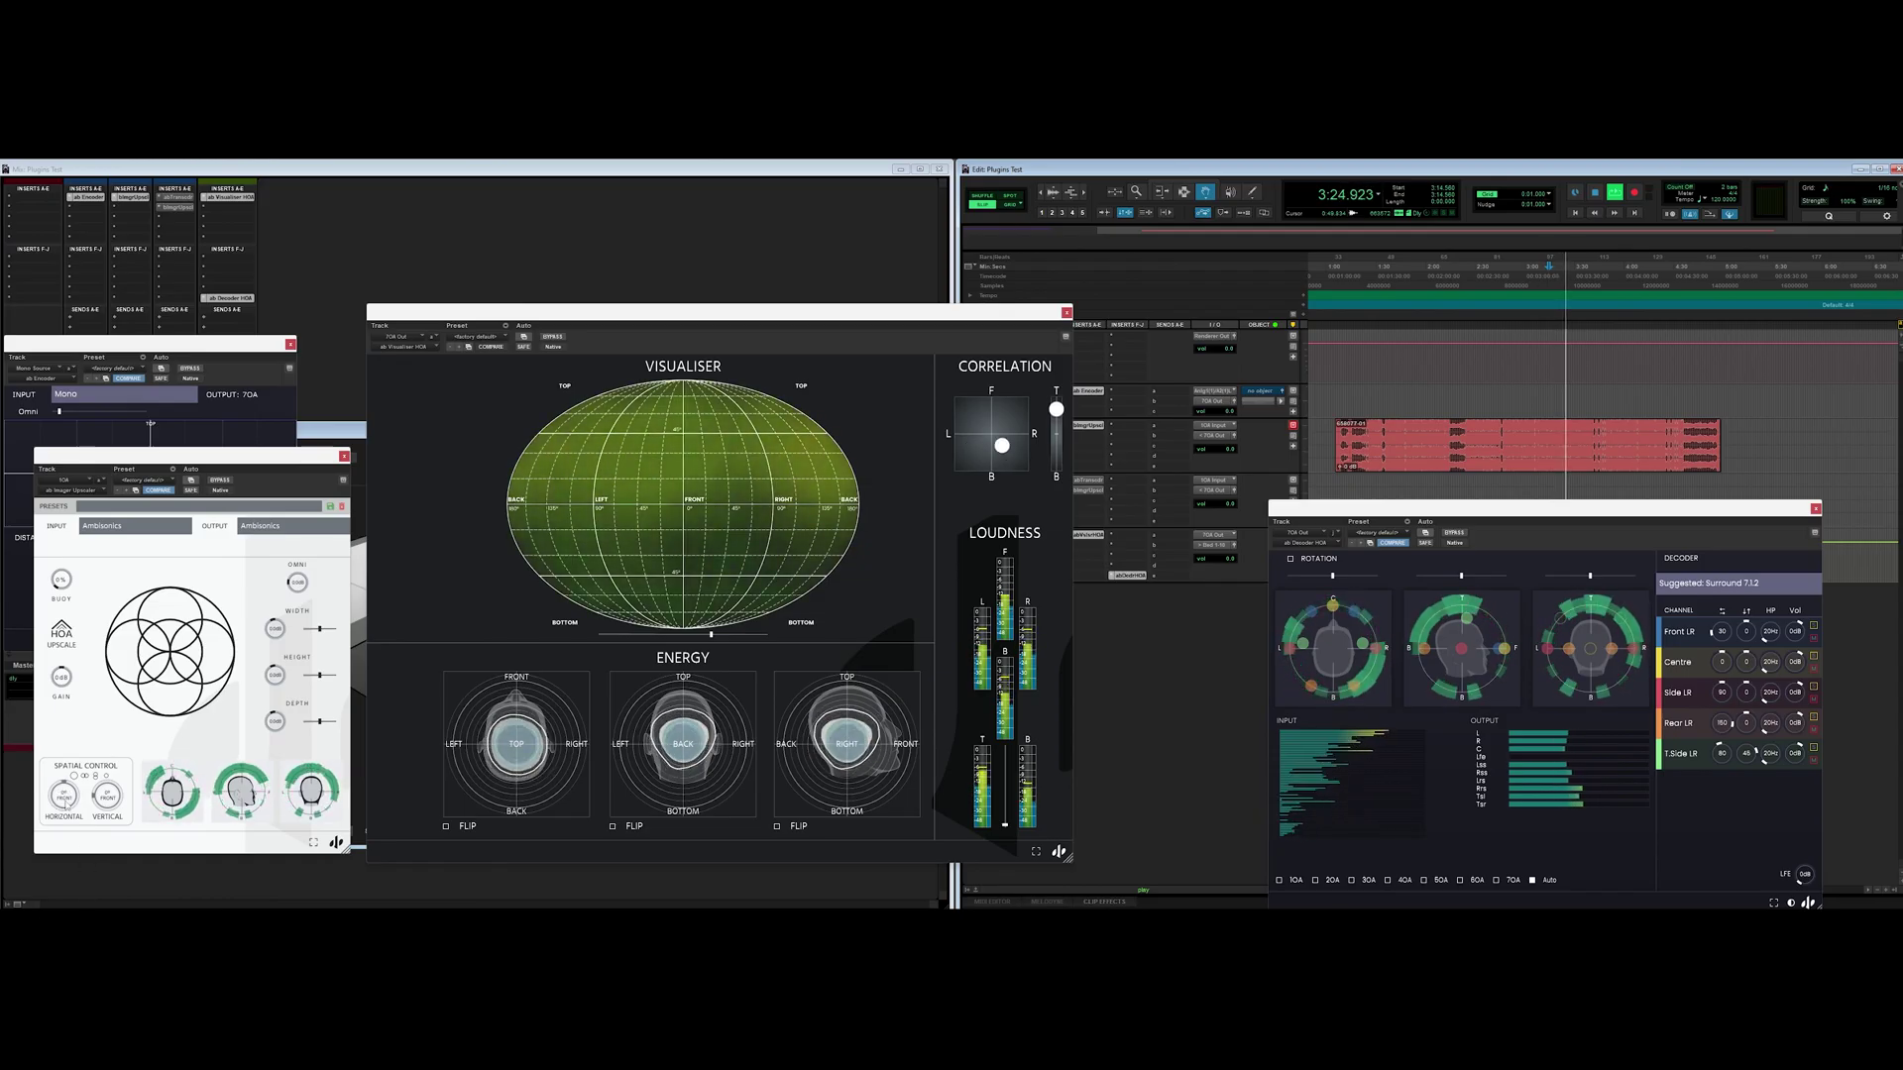
key(space)
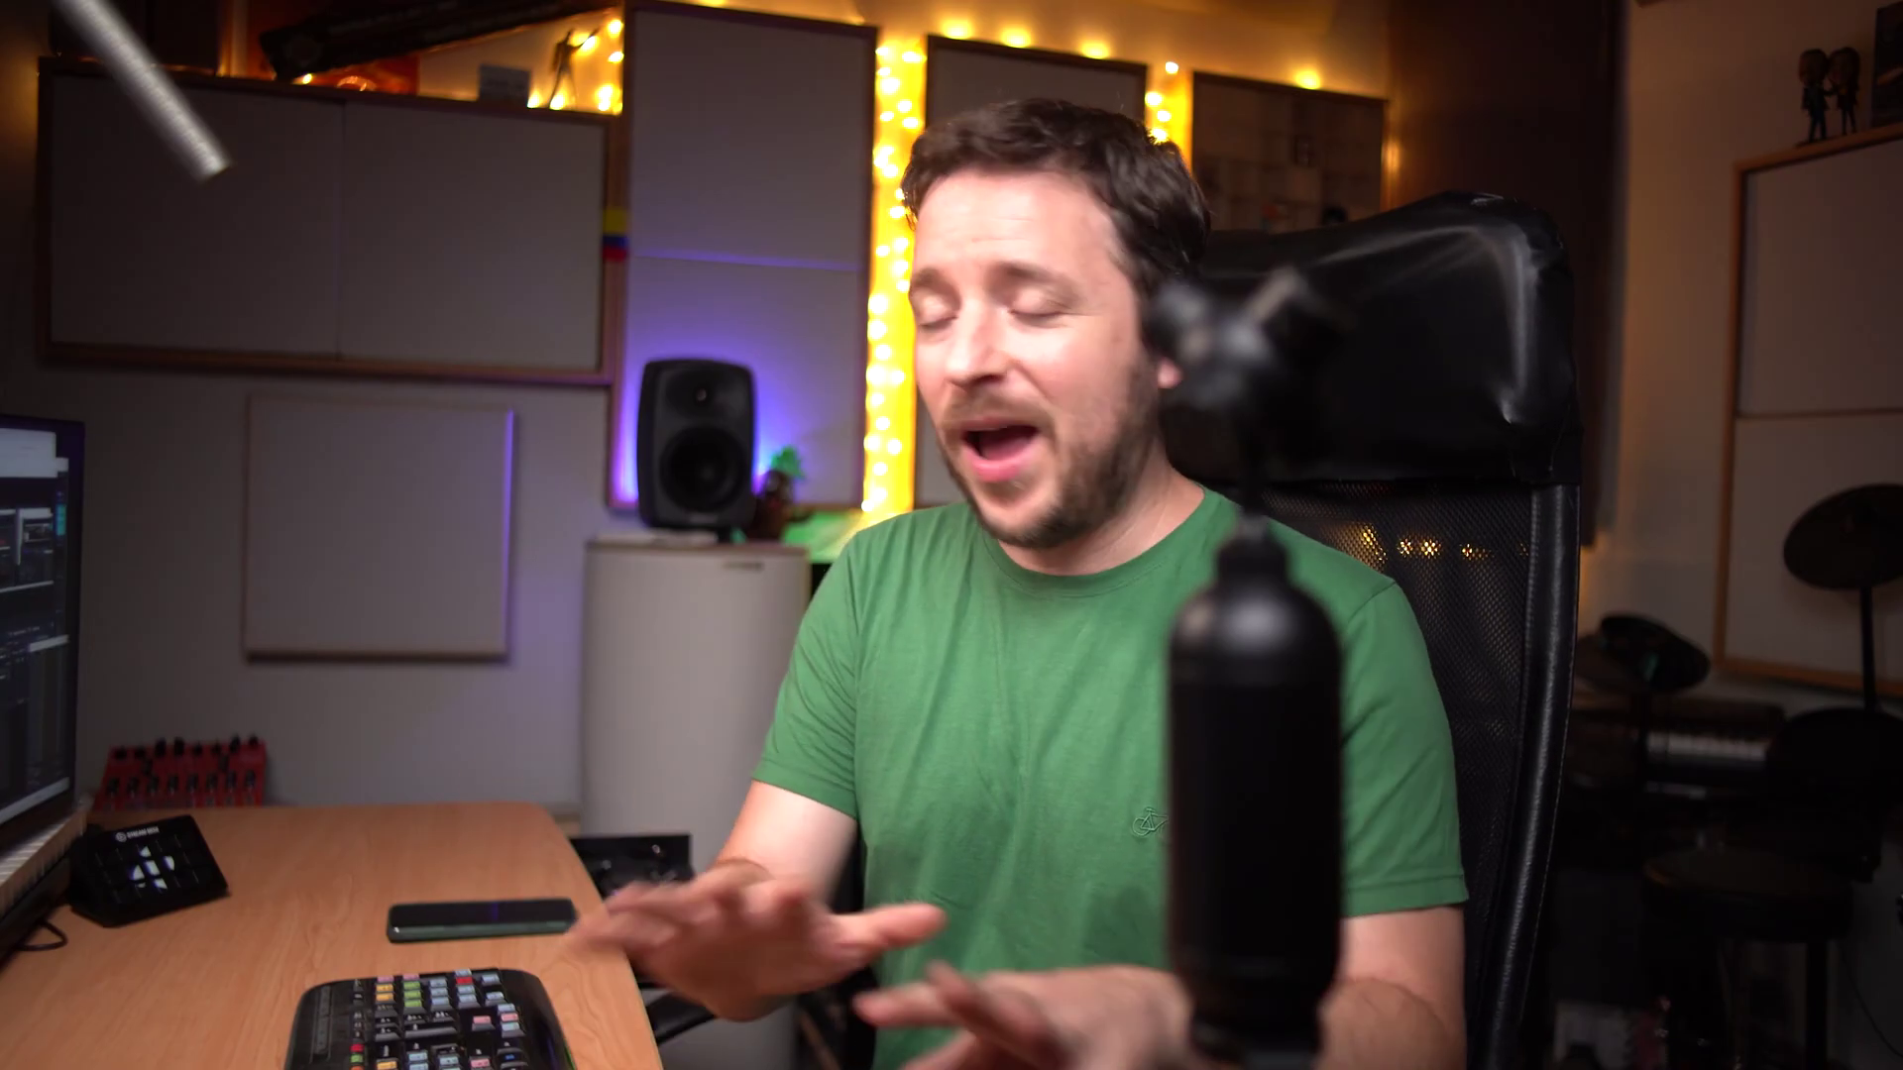